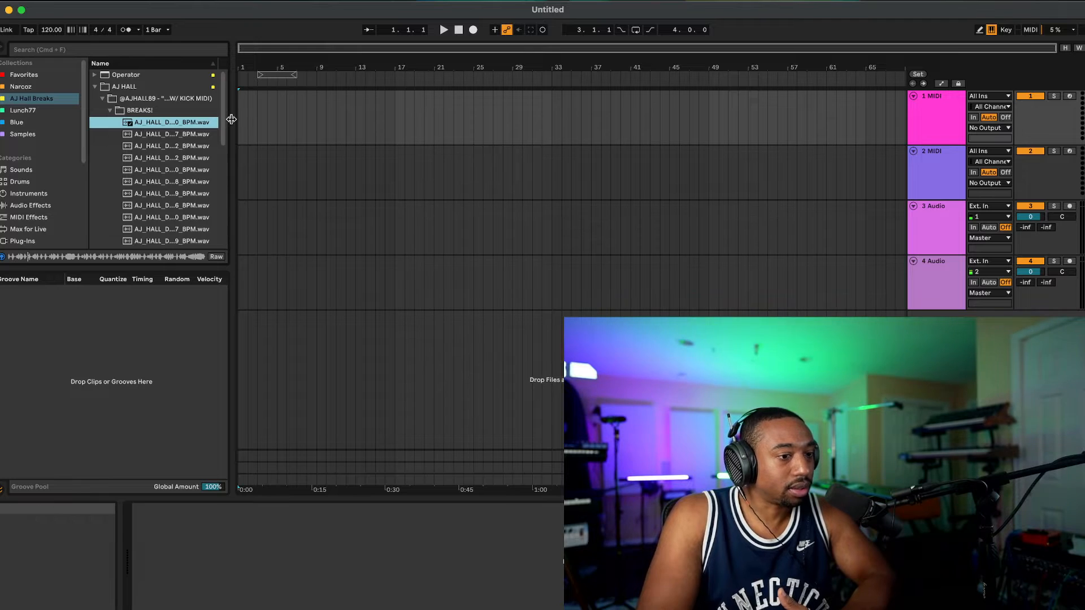
# Step: Place the AJ_HALL_DRUM_BREAK_606_70_BPM sample at bar 1 of the fourth track and play it back briefly
pyautogui.moveTo(228, 123); pyautogui.dragTo(238, 281)
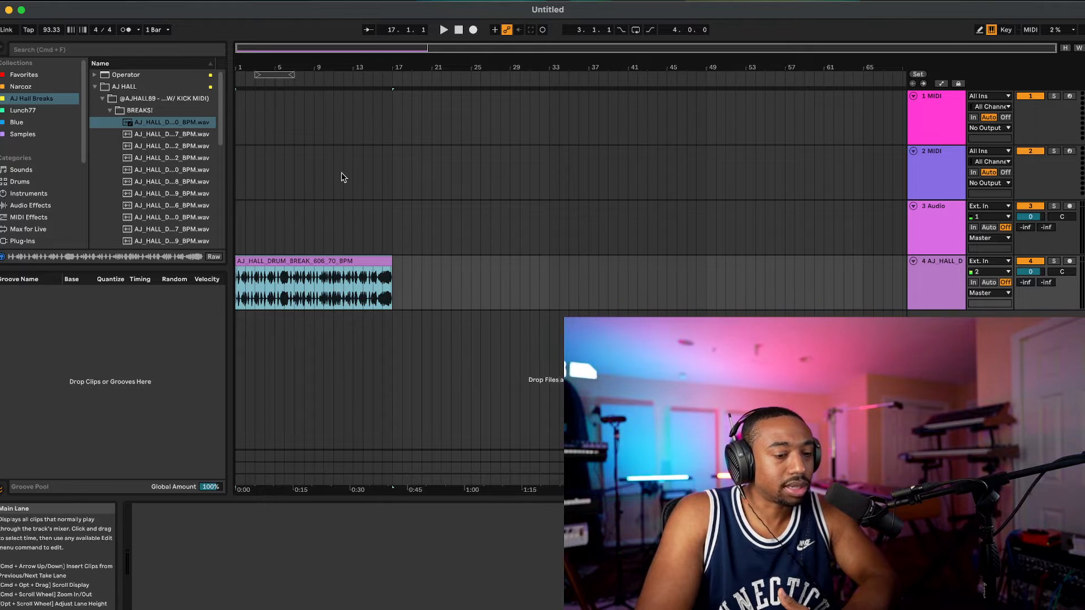
pyautogui.press('space')
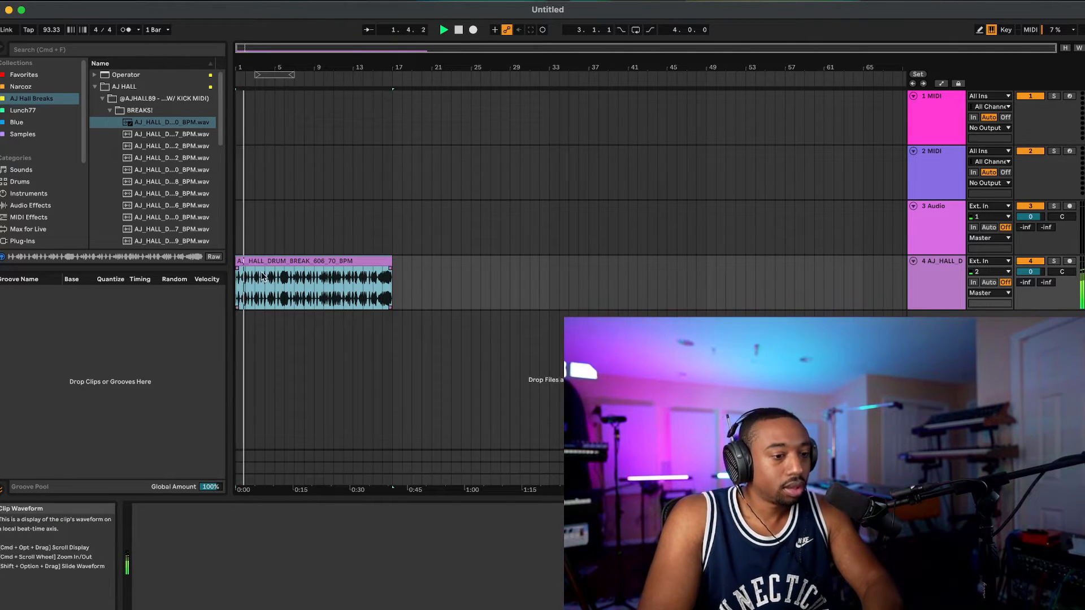
pyautogui.press('space')
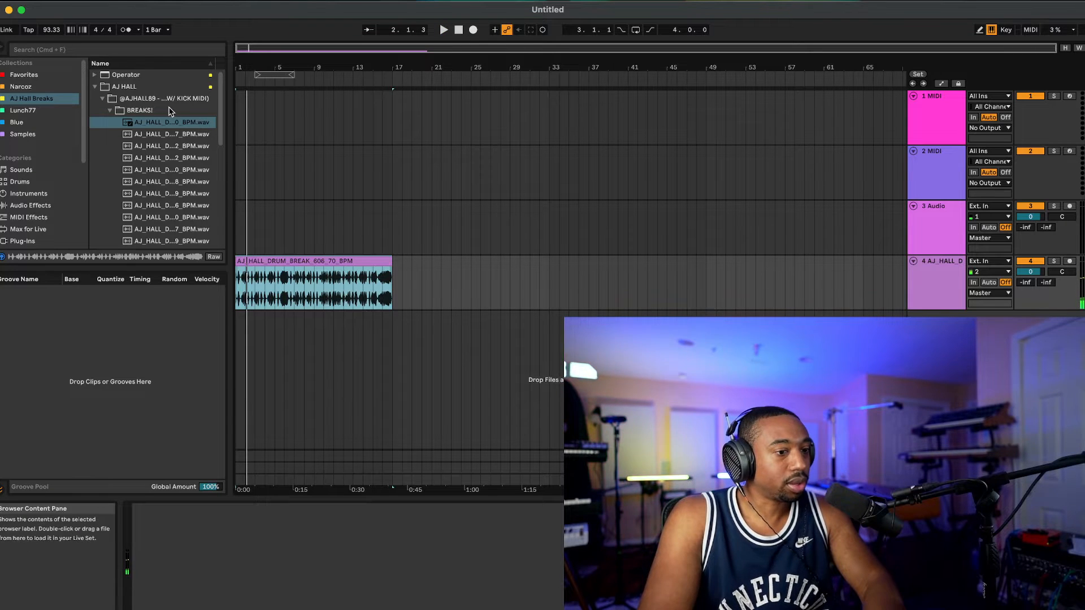
# Step: Set the project tempo to 116 BPM and adjust it to 123 BPM while listening to the drum break
pyautogui.click(51, 30)
pyautogui.write('116')
pyautogui.press('Return')
pyautogui.press('space')
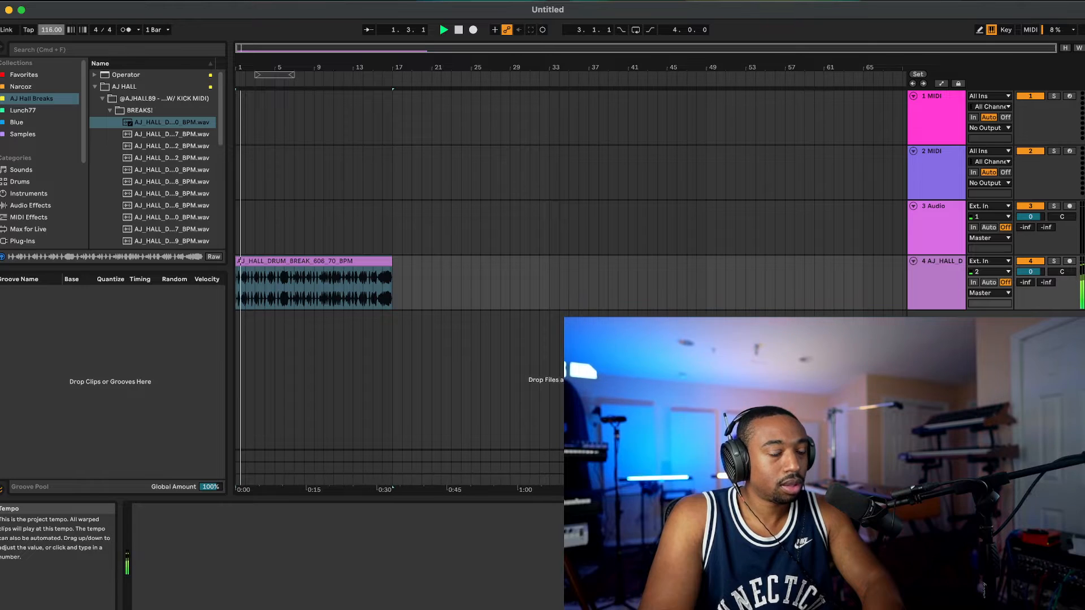
pyautogui.moveTo(51, 30); pyautogui.dragTo(51, 16)
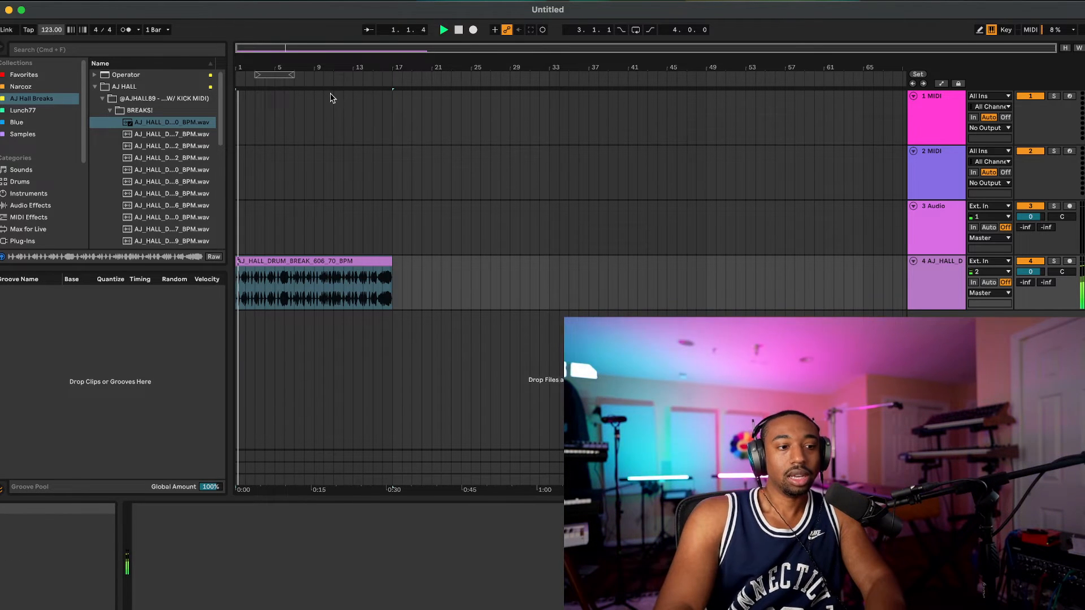
pyautogui.press('space')
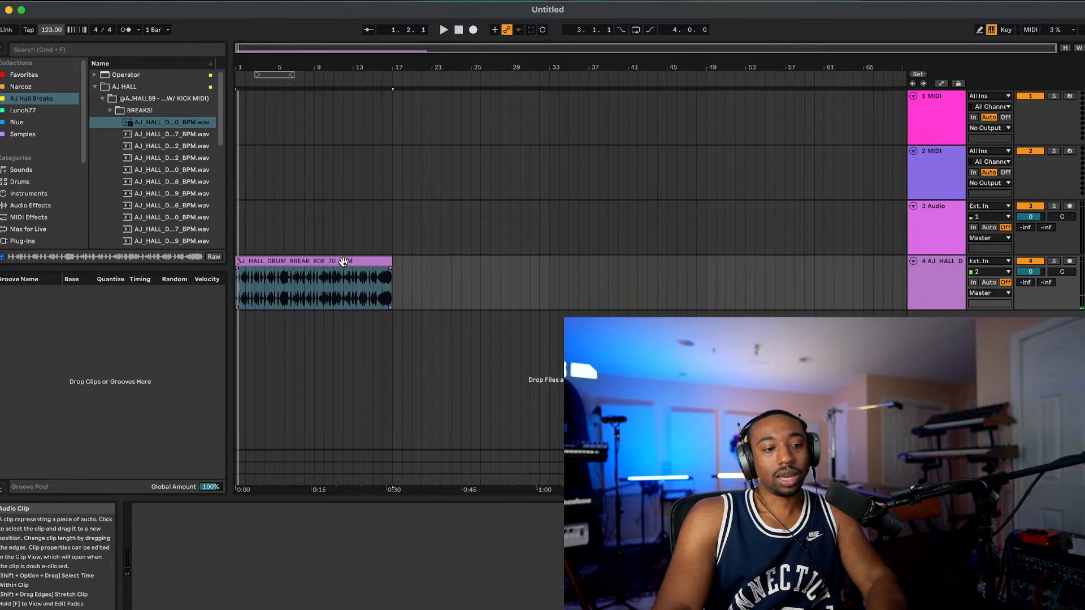
# Step: Reverse only the second half of bar 1 in the drum break, from 1.3.1 to 2.1.1
pyautogui.click(343, 261)
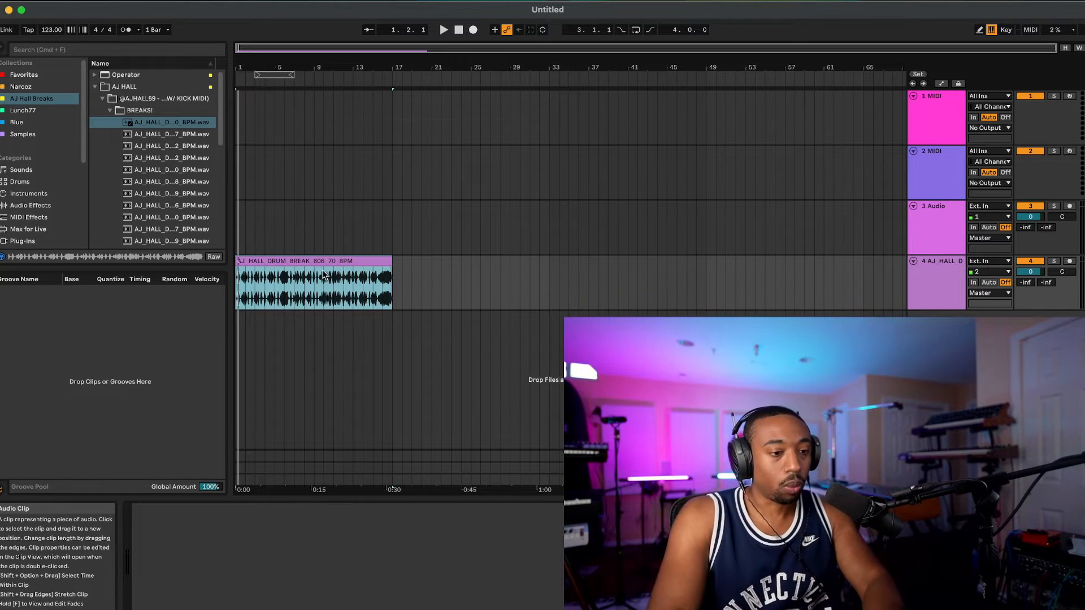
pyautogui.scroll(5, 311, 282)
pyautogui.hscroll(-5, 311, 283)
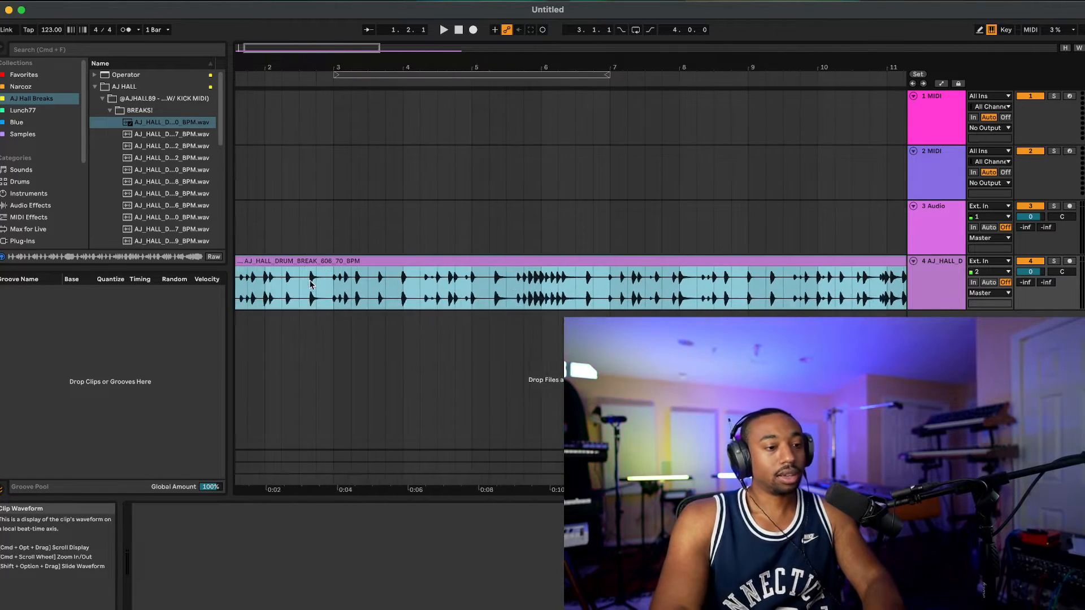
pyautogui.hscroll(-2, 311, 283)
pyautogui.click(299, 290)
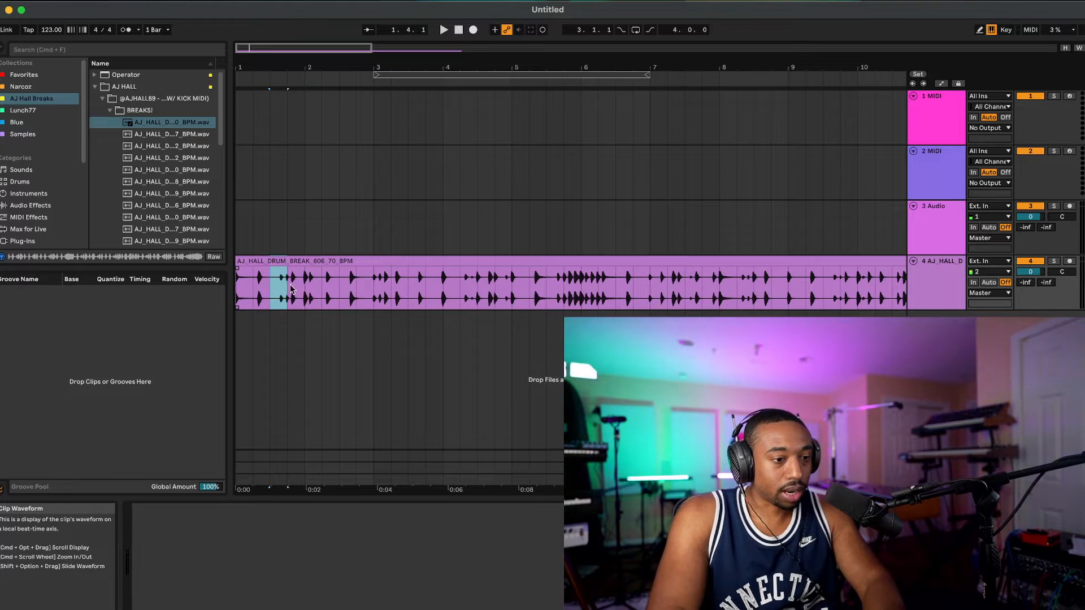
pyautogui.moveTo(294, 289); pyautogui.dragTo(305, 283)
pyautogui.rightClick(295, 277)
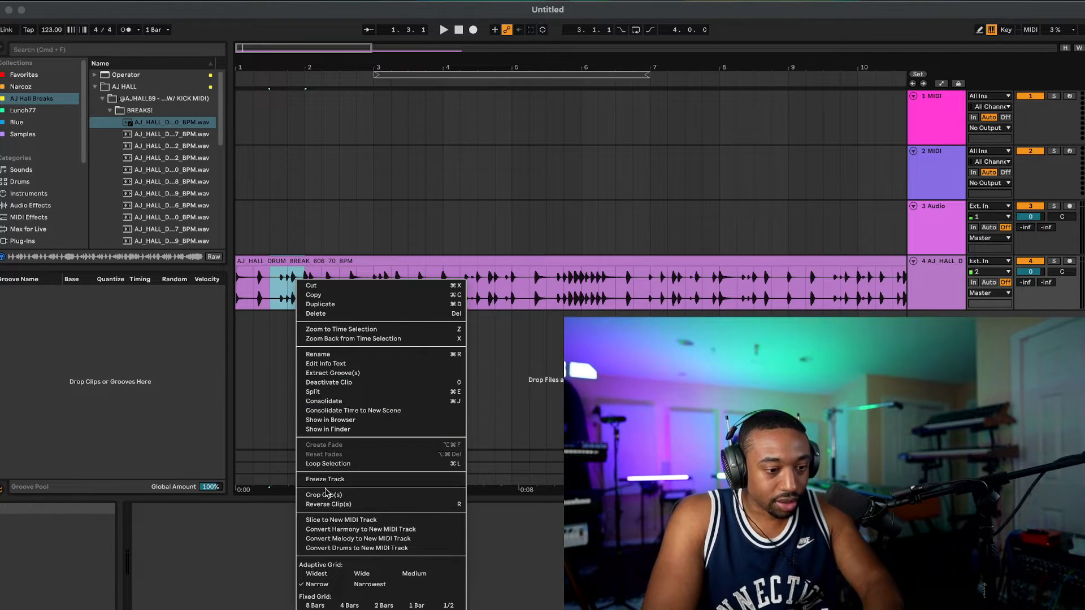
pyautogui.click(326, 504)
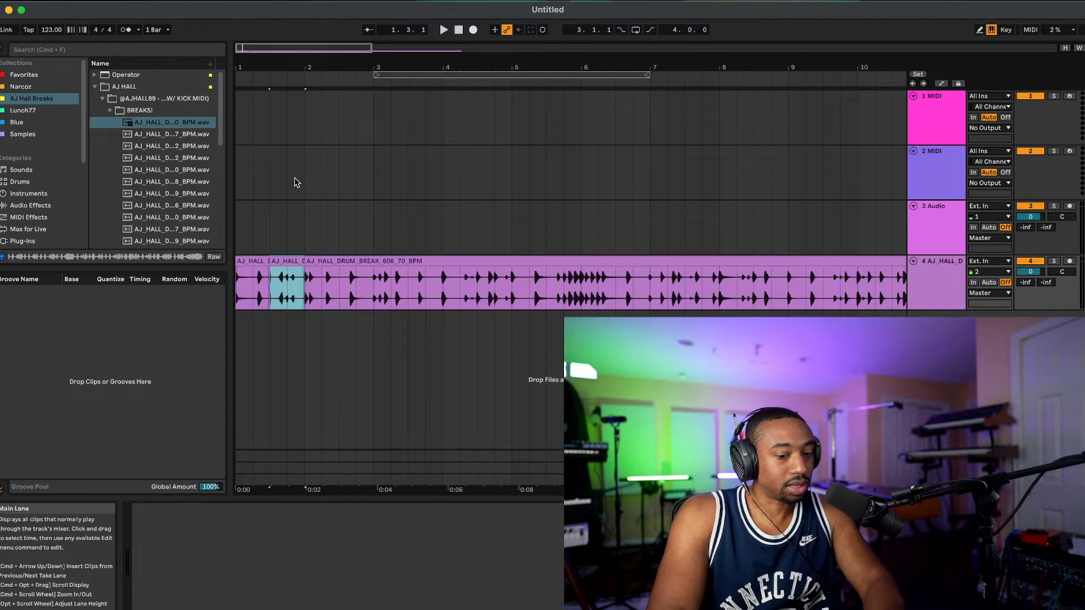
# Step: Set the arrangement loop to start at 1.1.1 with a length of one bar and turn looping on
pyautogui.click(304, 212)
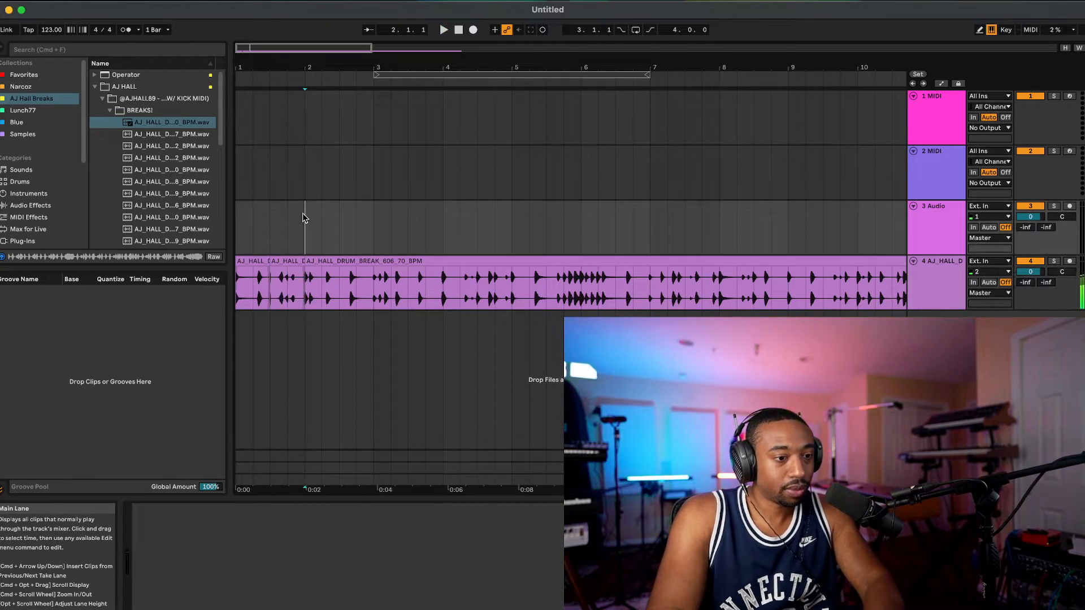
pyautogui.moveTo(393, 74); pyautogui.dragTo(273, 72)
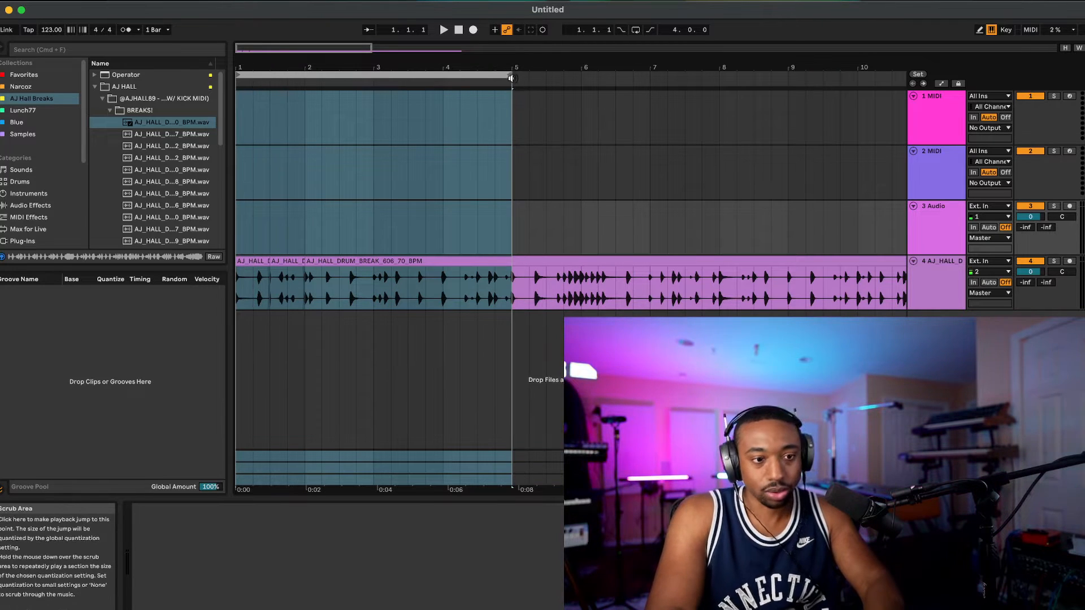
pyautogui.moveTo(512, 75); pyautogui.dragTo(306, 79)
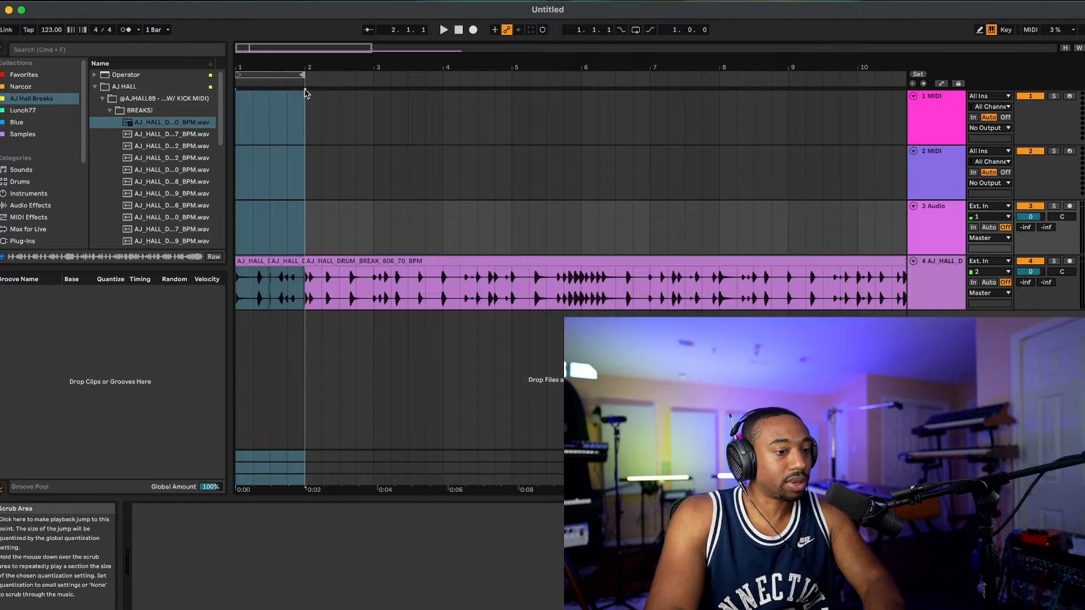
pyautogui.click(287, 168)
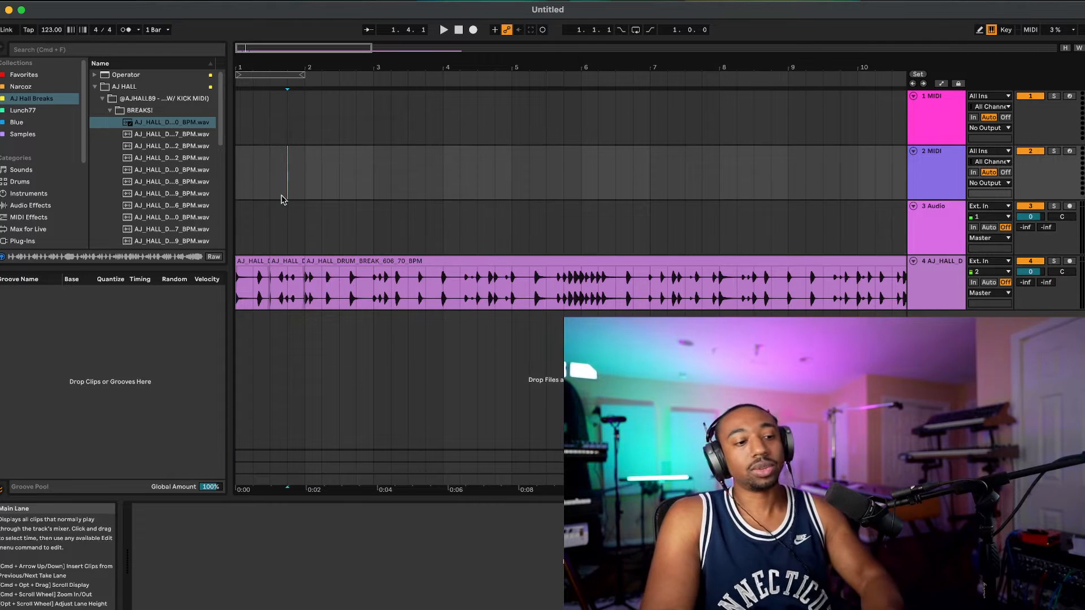
pyautogui.click(271, 74)
pyautogui.press('space')
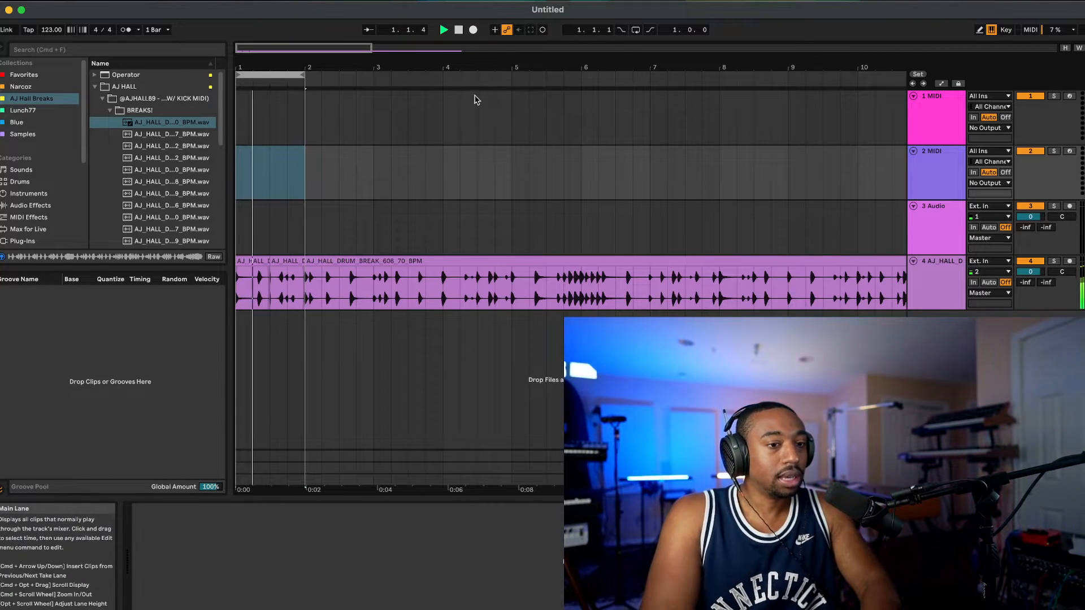
pyautogui.press('space')
pyautogui.click(636, 30)
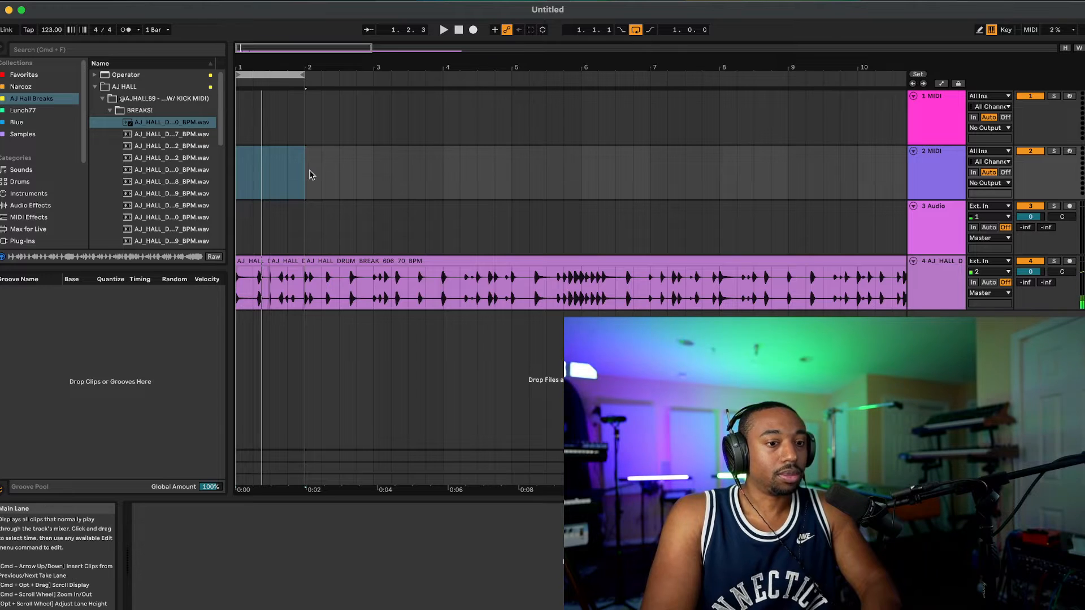
# Step: Listen to the looped first bar and reverse the clip in its second half once more
pyautogui.click(276, 224)
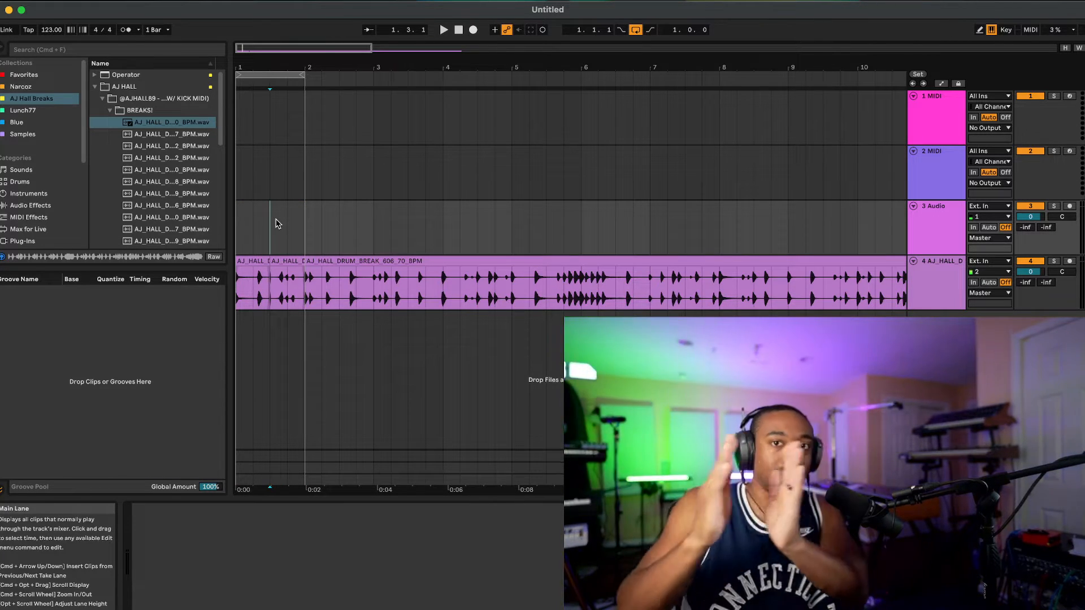
pyautogui.press('space')
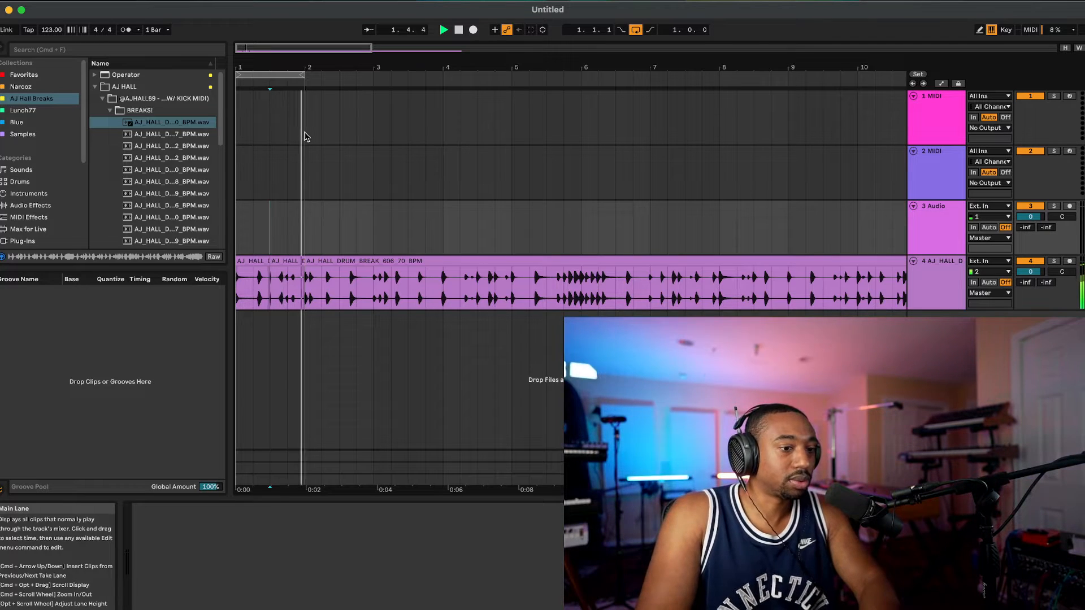
pyautogui.click(287, 262)
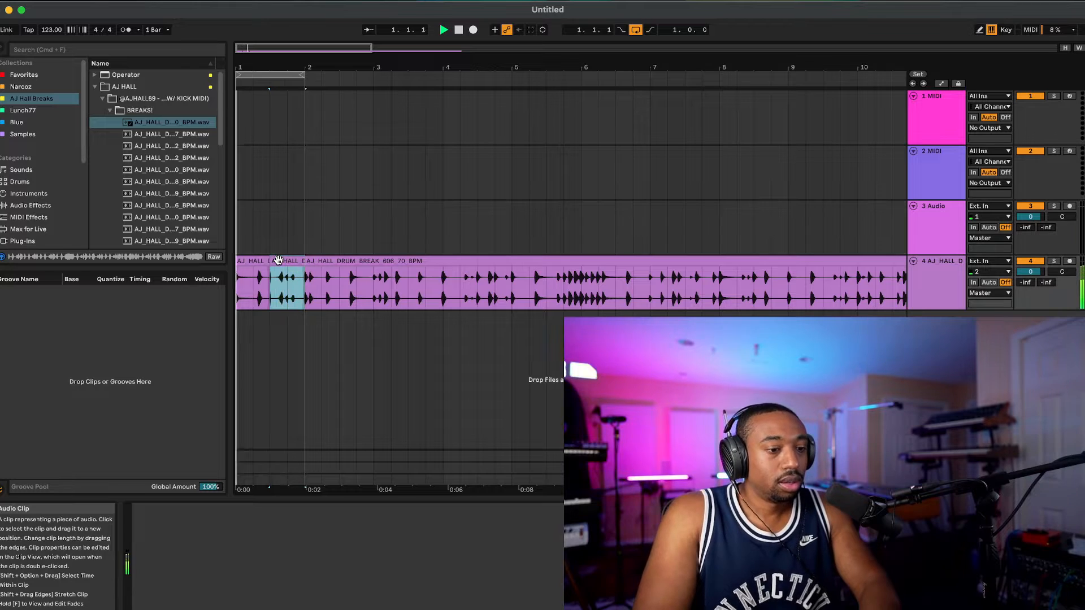
pyautogui.press('space')
pyautogui.rightClick(286, 263)
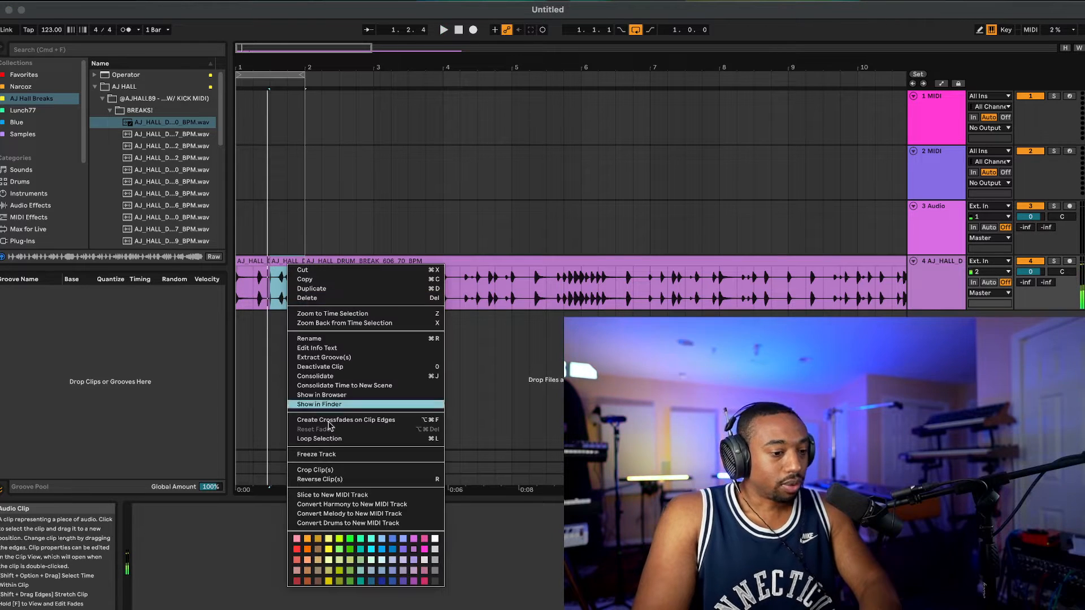
pyautogui.click(332, 482)
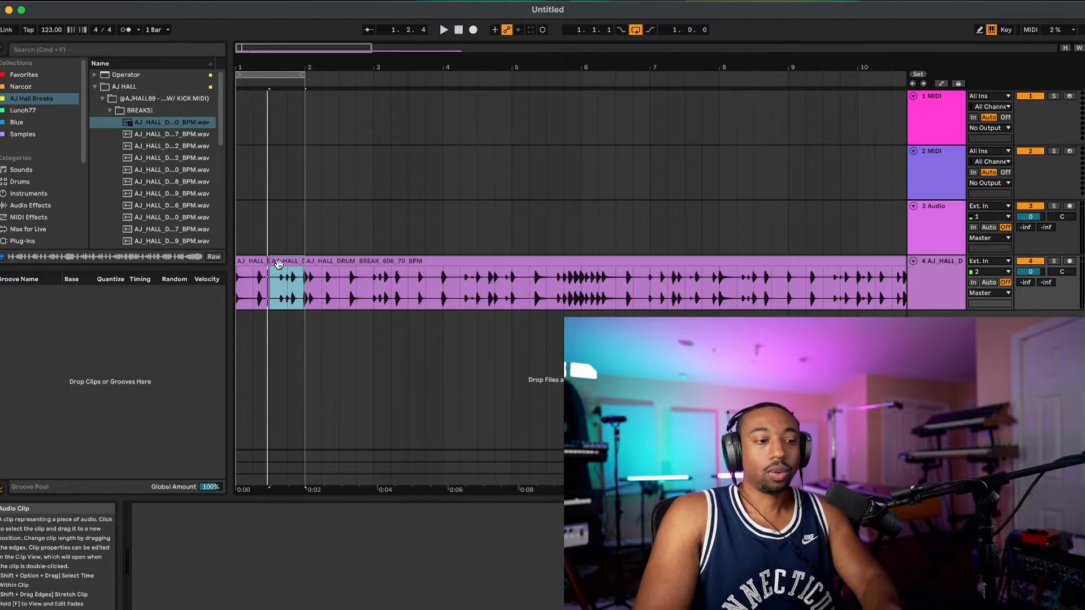
# Step: Try warping the clip in the second half of bar 1 by adding three warp markers and shifting its drum hits
pyautogui.moveTo(255, 497); pyautogui.dragTo(254, 439)
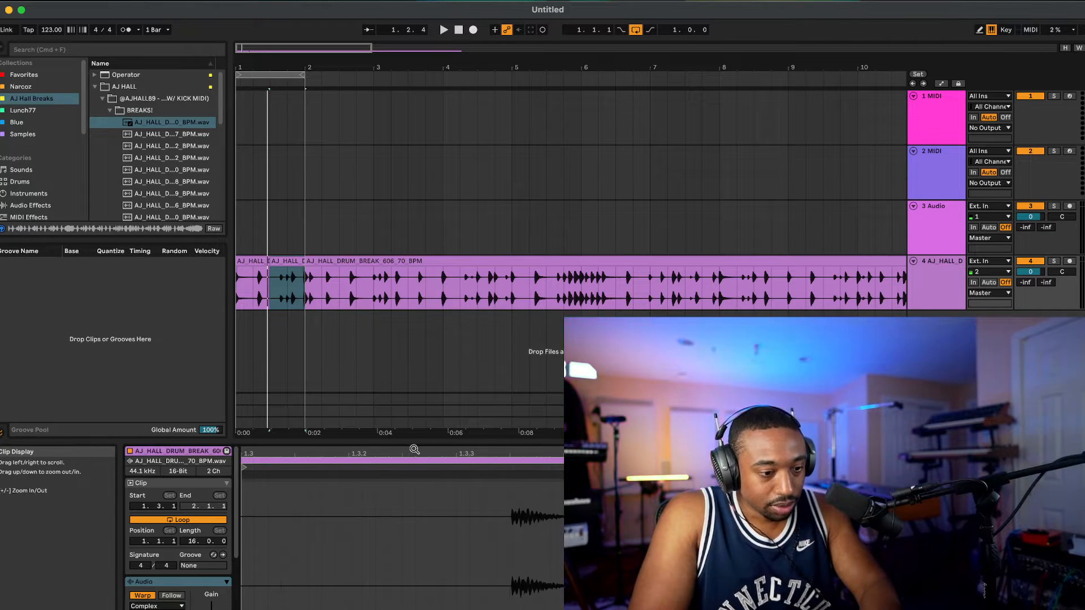
pyautogui.moveTo(411, 439); pyautogui.dragTo(412, 255)
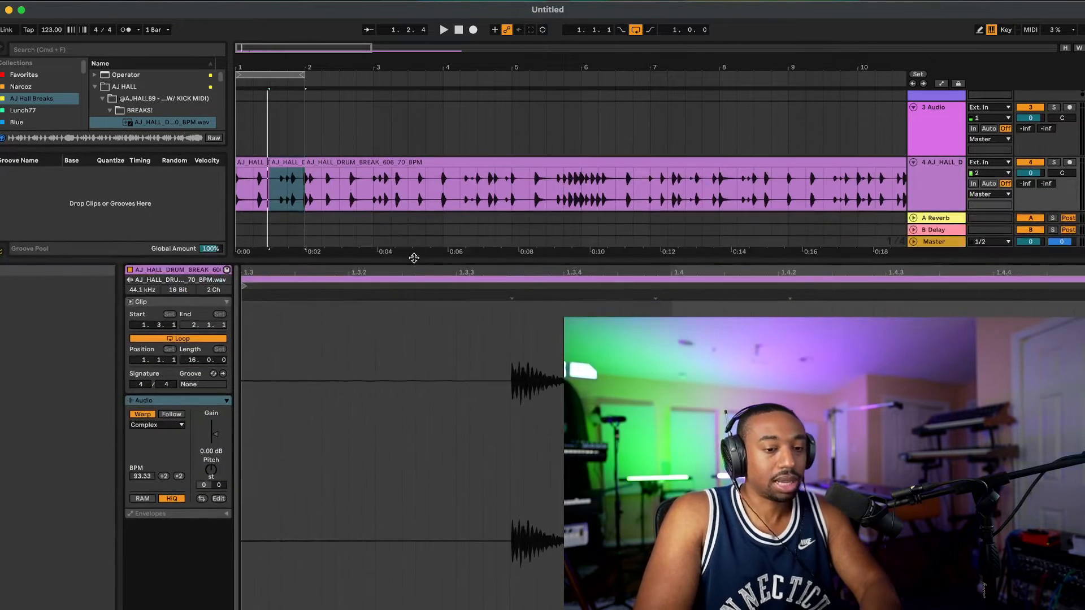
pyautogui.doubleClick(656, 297)
pyautogui.moveTo(657, 297); pyautogui.dragTo(669, 298)
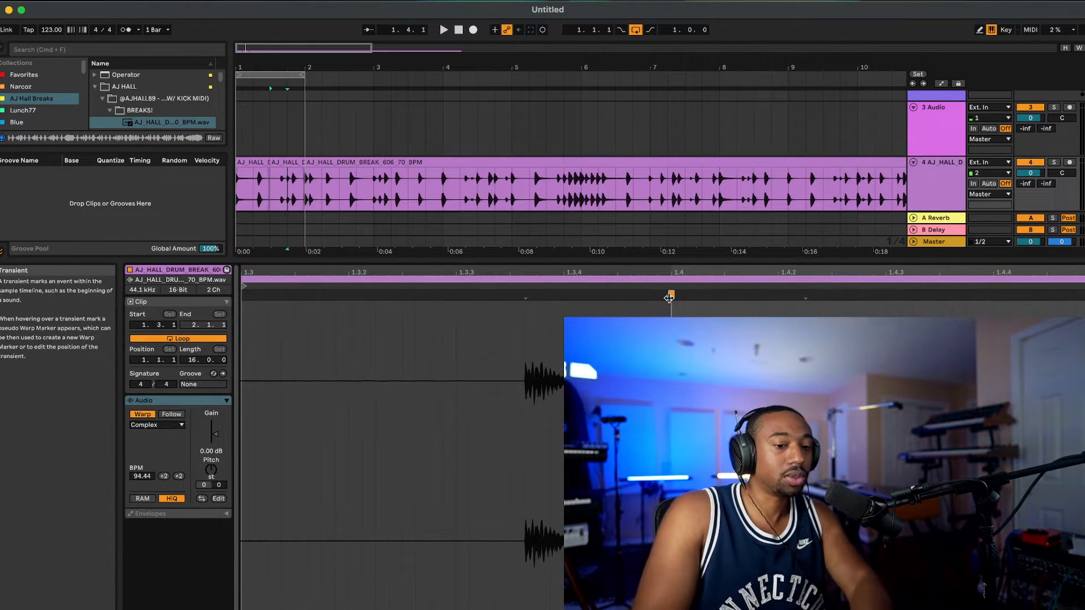
pyautogui.doubleClick(525, 294)
pyautogui.moveTo(525, 294); pyautogui.dragTo(523, 294)
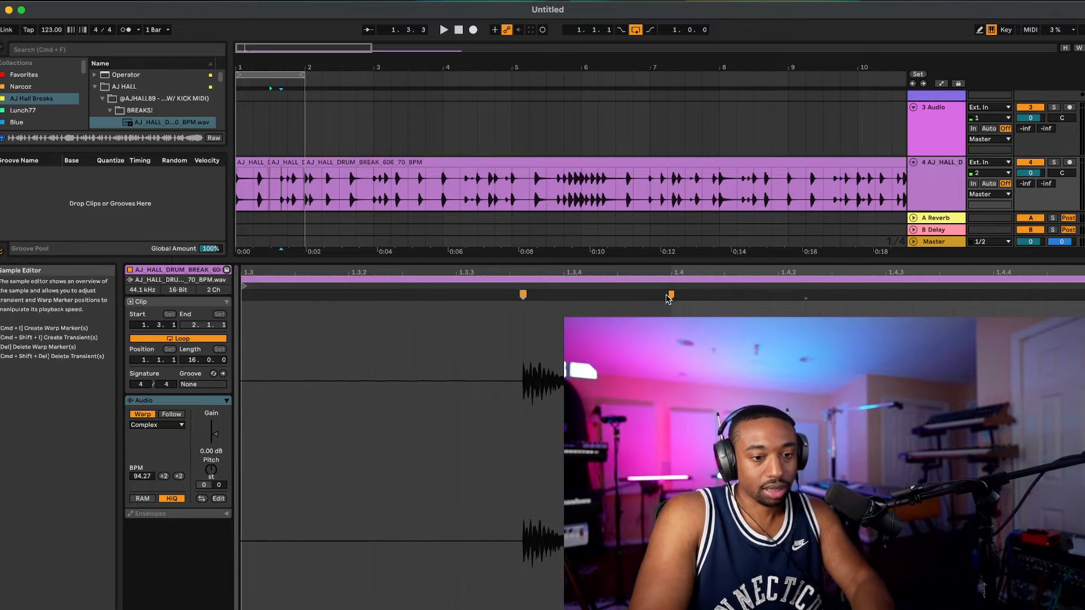
pyautogui.moveTo(671, 296); pyautogui.dragTo(671, 296)
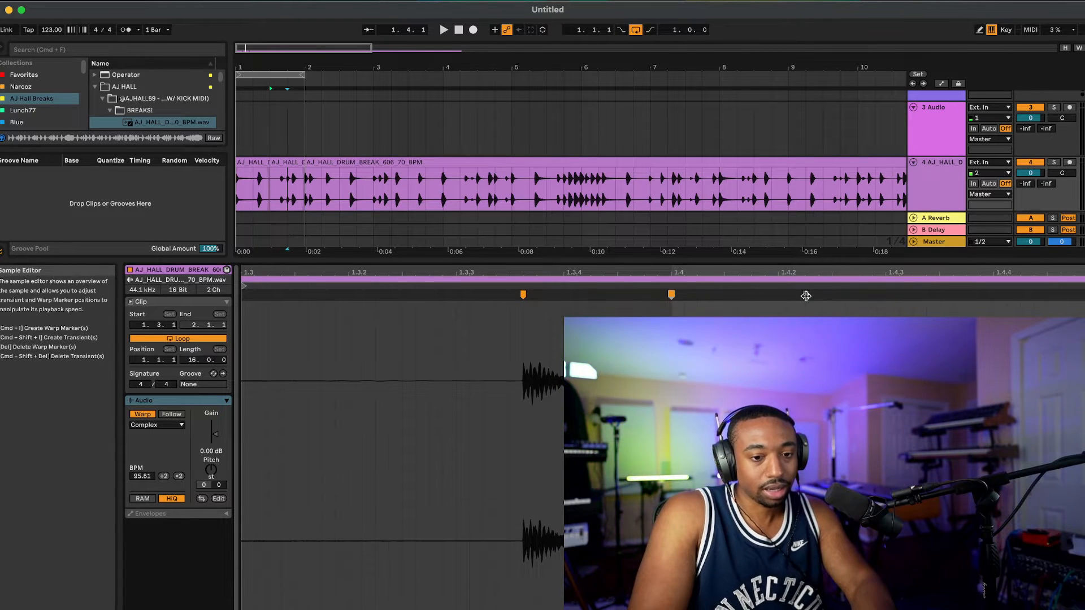
pyautogui.click(806, 296)
pyautogui.moveTo(822, 295); pyautogui.dragTo(829, 295)
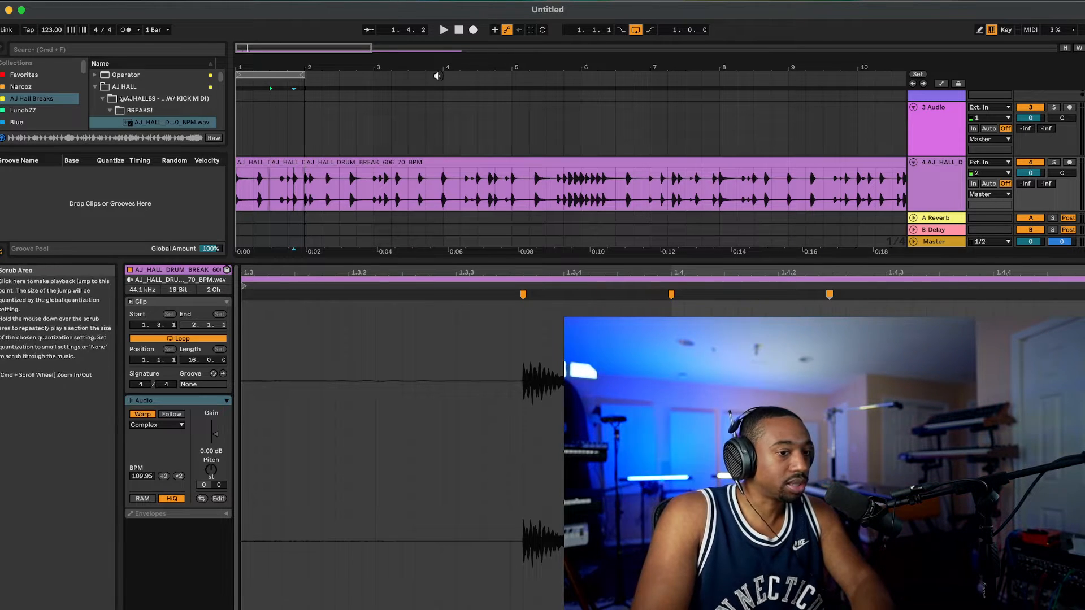
# Step: Audition the looped first bar, stop playback and hide the clip's detail view
pyautogui.click(458, 32)
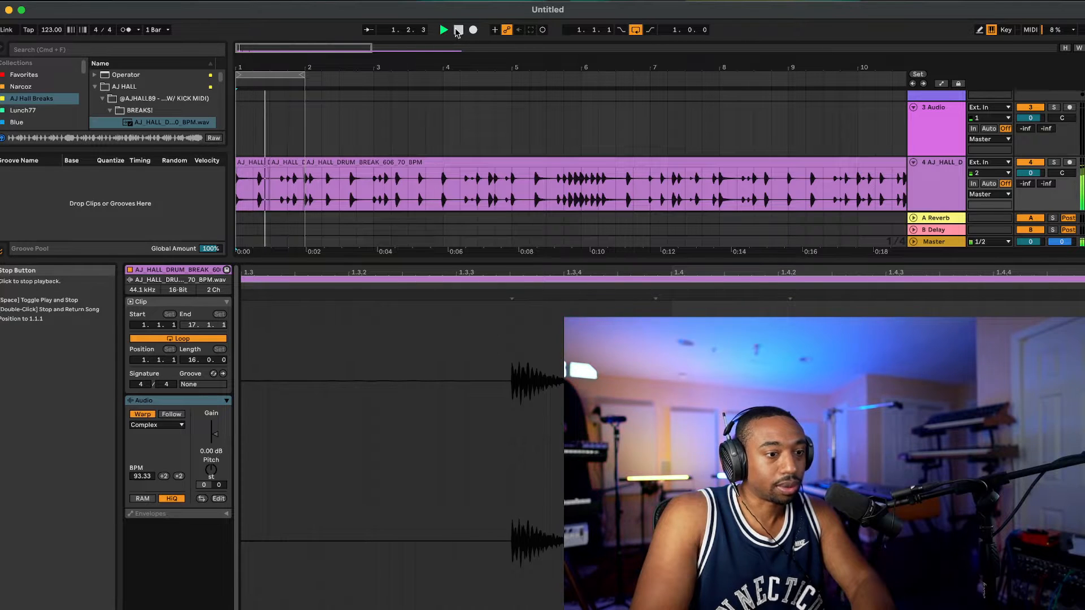
pyautogui.press('space')
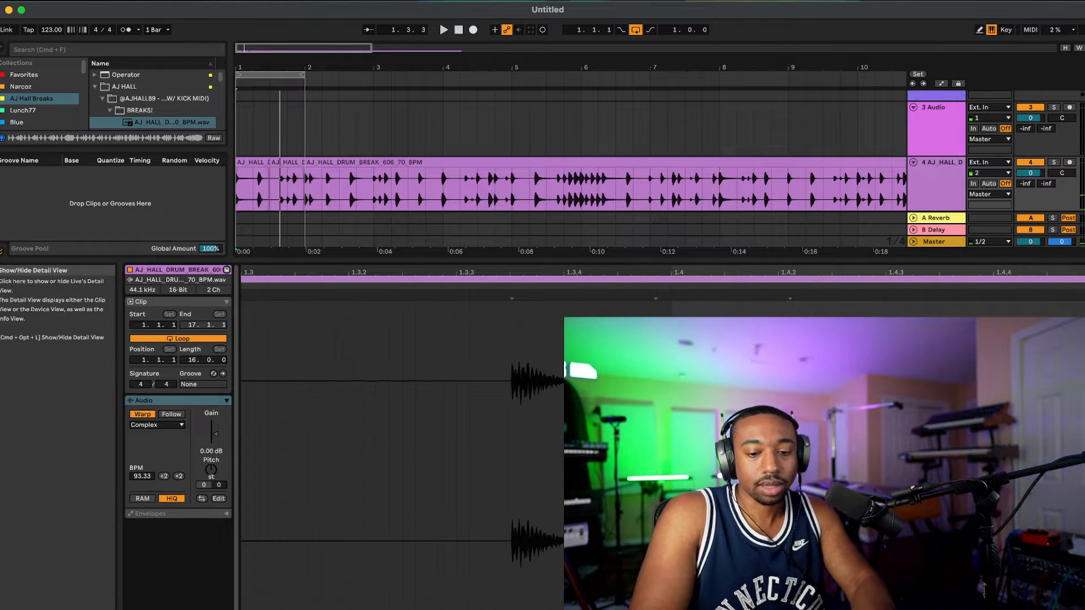
pyautogui.press('super+alt+l')
# Step: Switch to the web browser and examine the Live 12 Standard and Suite upgrade offers in Ableton's shop
pyautogui.click(679, 263)
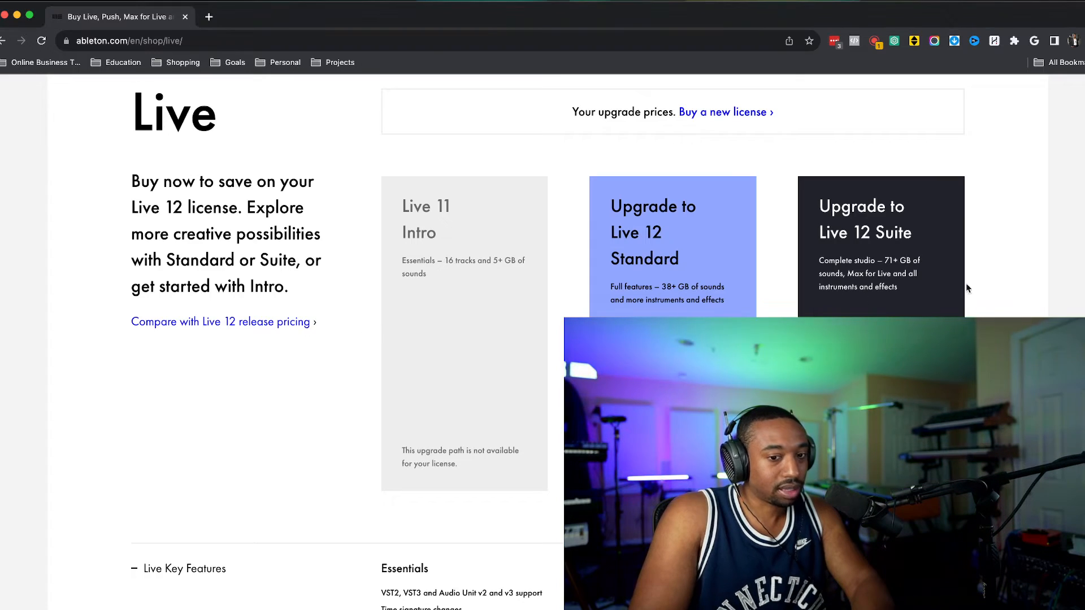
pyautogui.scroll(-5, 1034, 261)
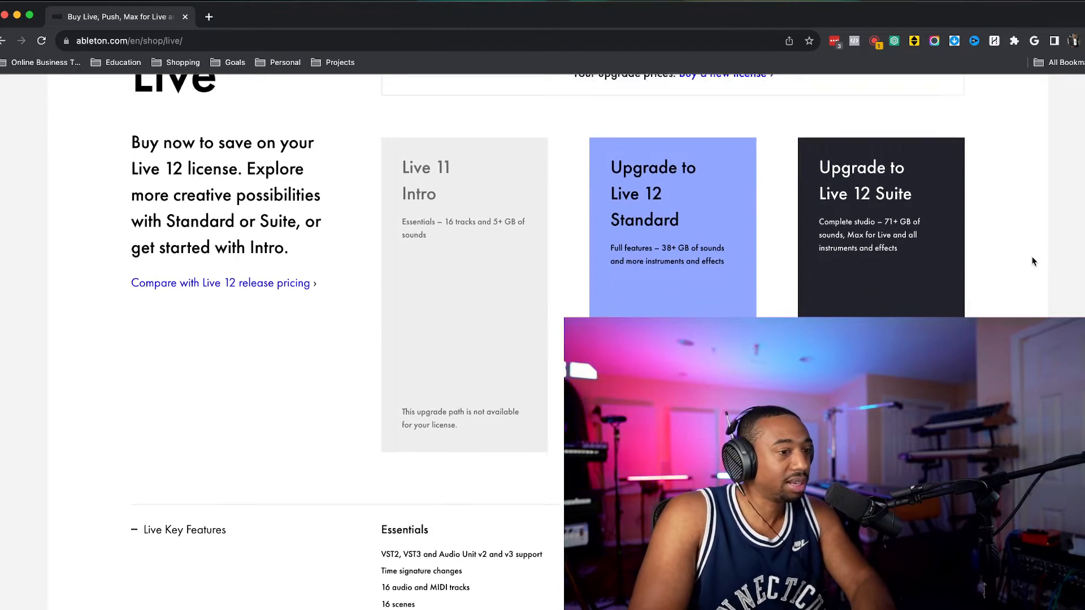
pyautogui.scroll(-2, 1034, 261)
pyautogui.scroll(5, 1033, 261)
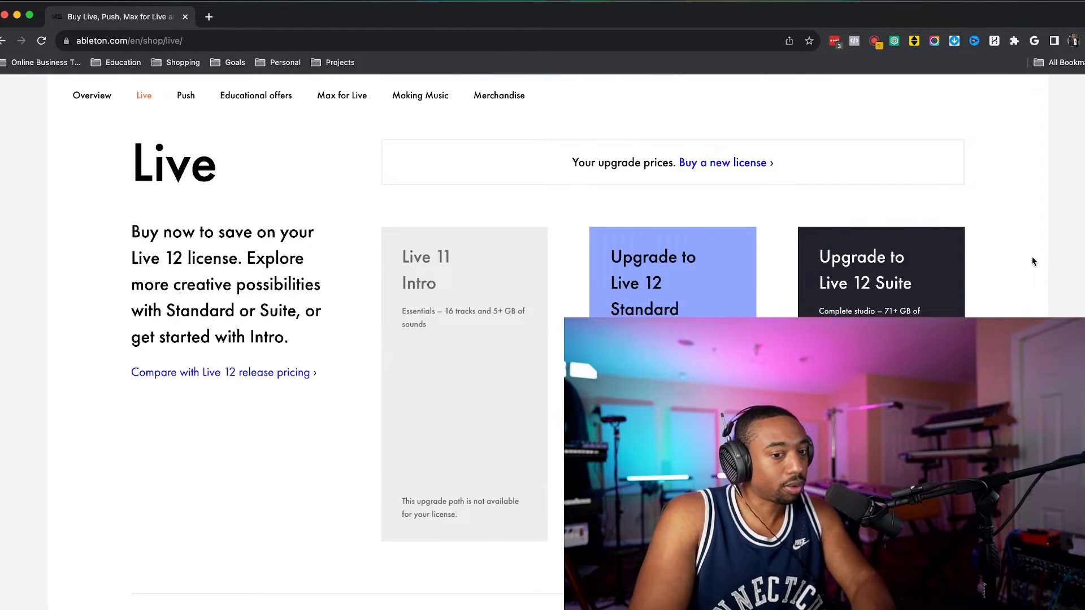
pyautogui.scroll(-1, 1032, 261)
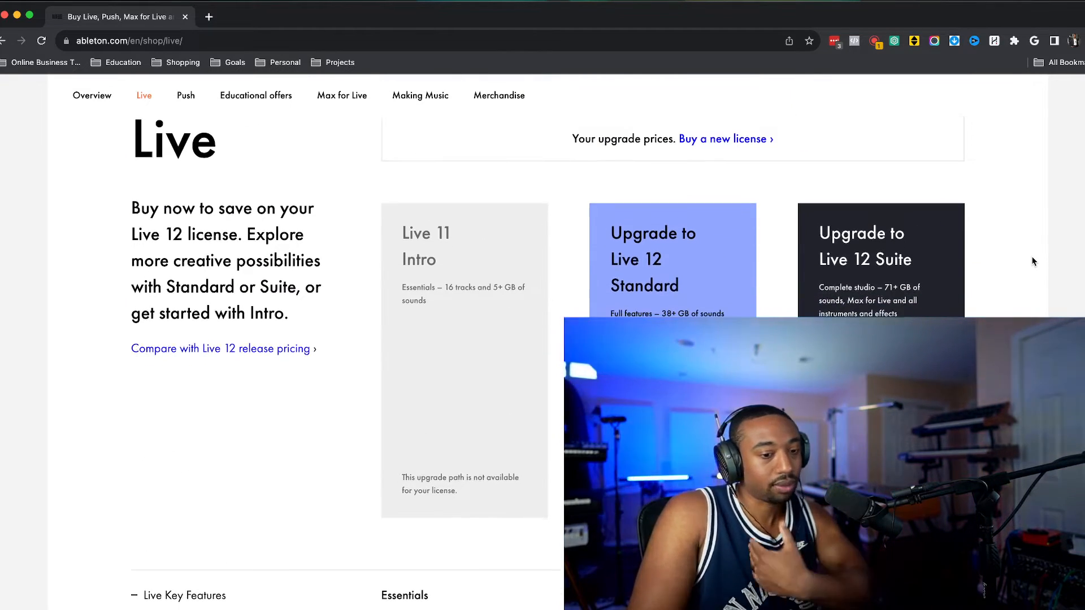
pyautogui.scroll(-3, 1033, 261)
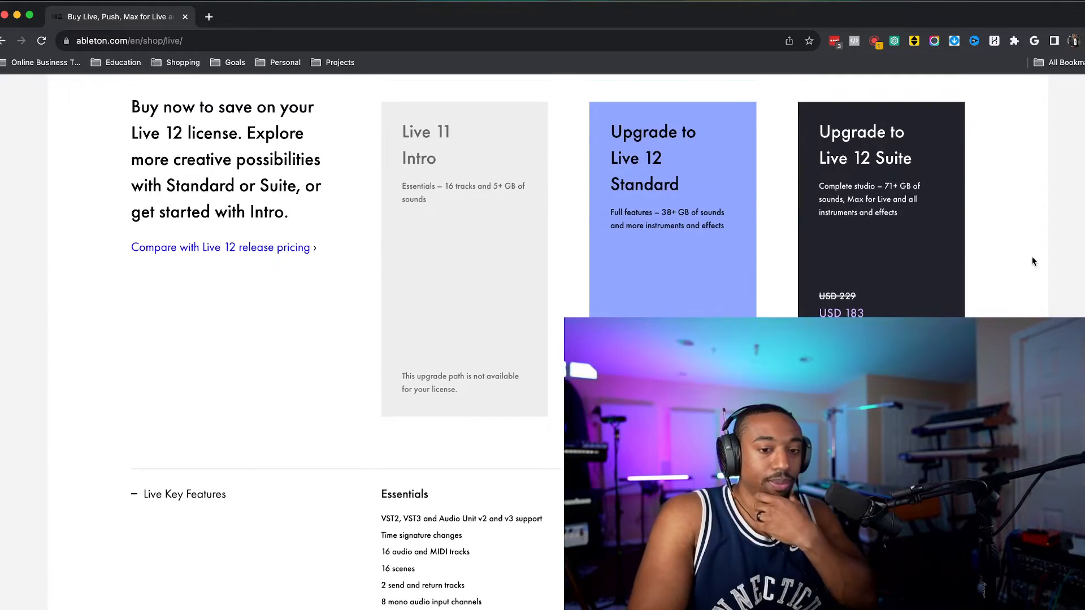
# Step: Examine the Live 12 edition feature comparison, FAQ and system requirements further down the shop page
pyautogui.scroll(-4, 1032, 262)
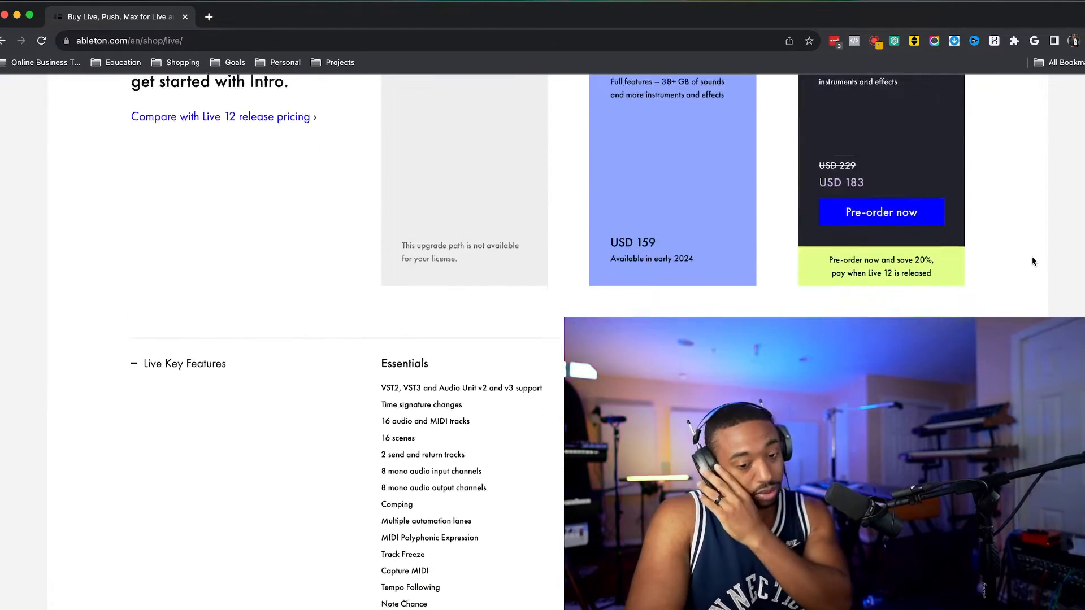
pyautogui.scroll(-15, 1032, 261)
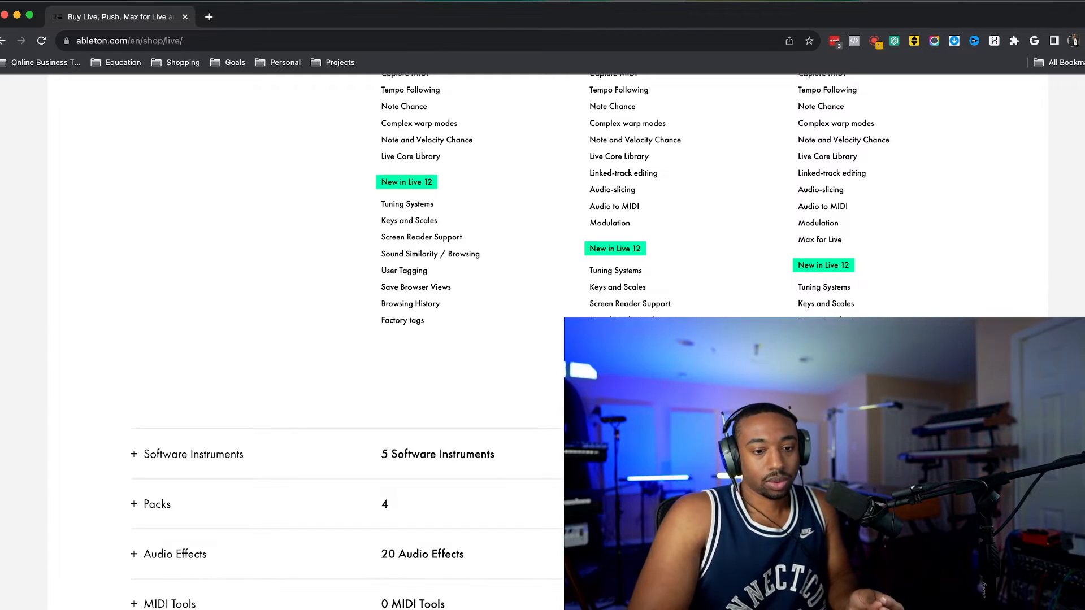
pyautogui.scroll(-5, 361, 339)
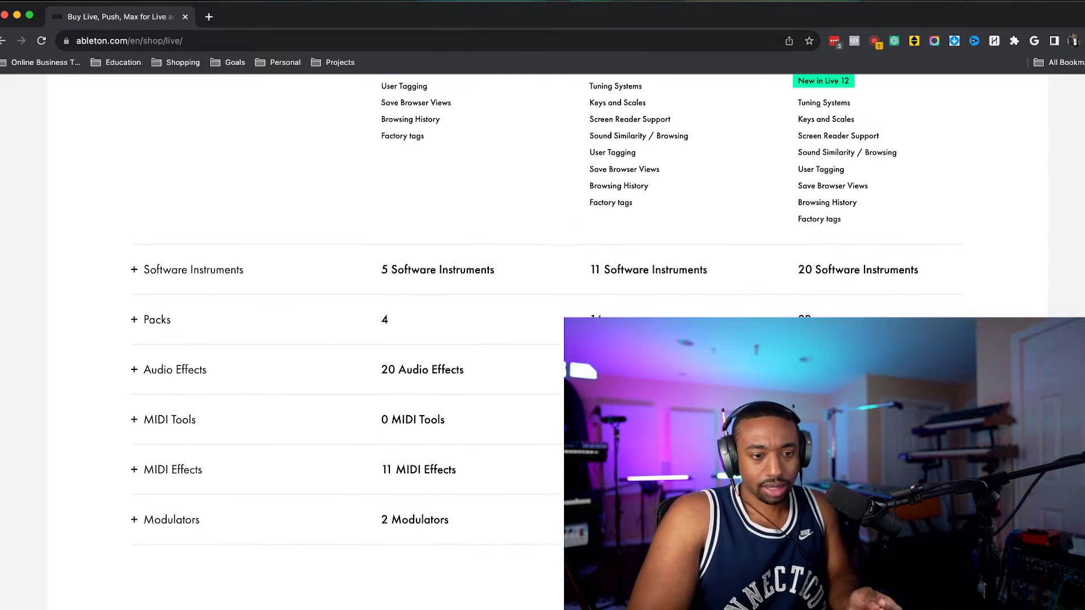
pyautogui.scroll(1, 804, 188)
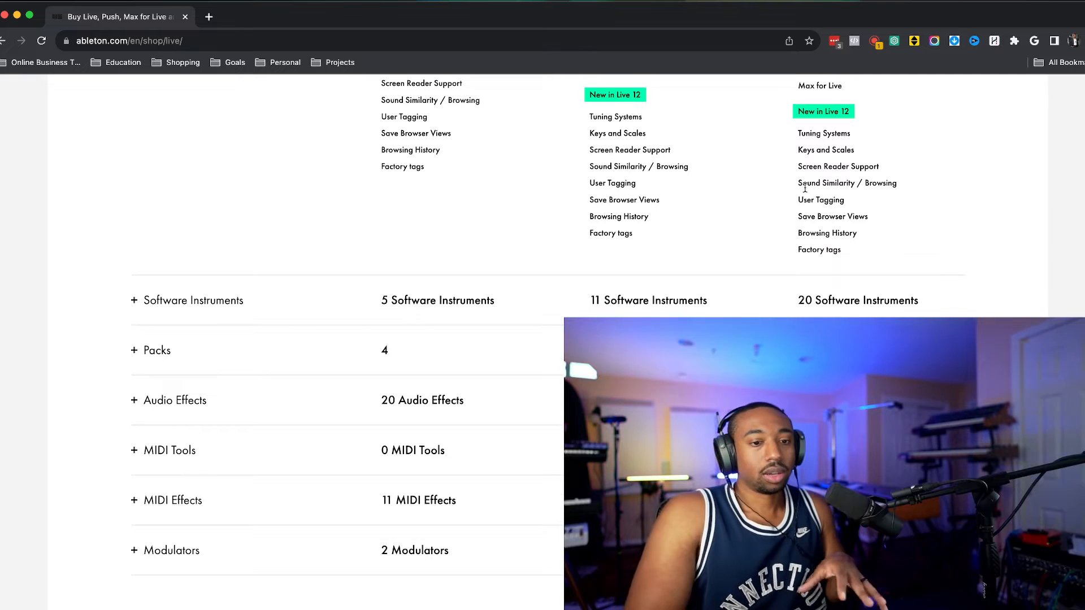
pyautogui.scroll(-1, 872, 186)
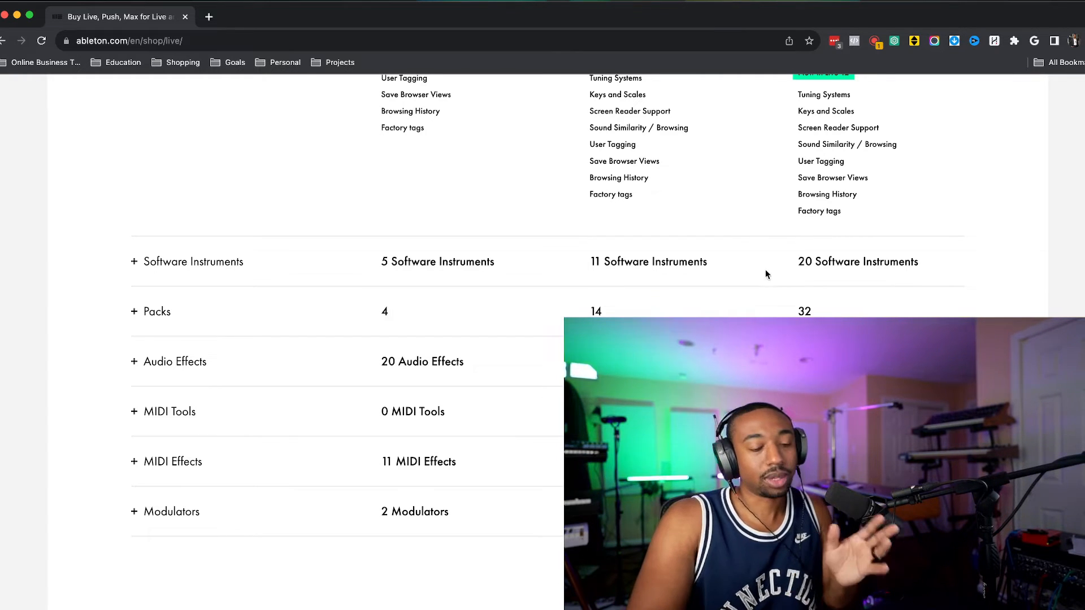
pyautogui.scroll(-5, 676, 299)
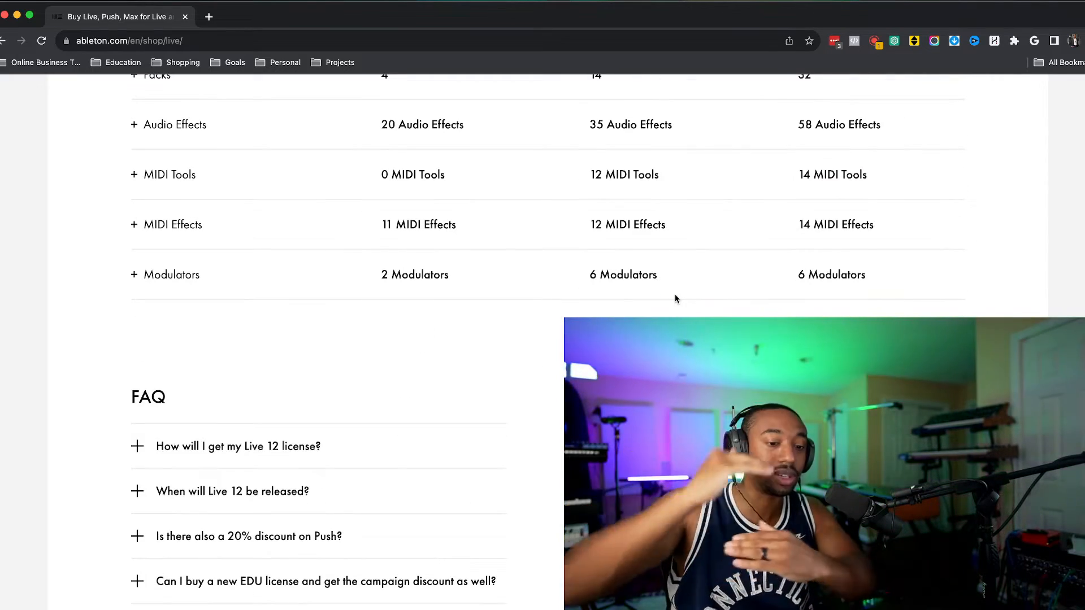
pyautogui.scroll(-7, 676, 298)
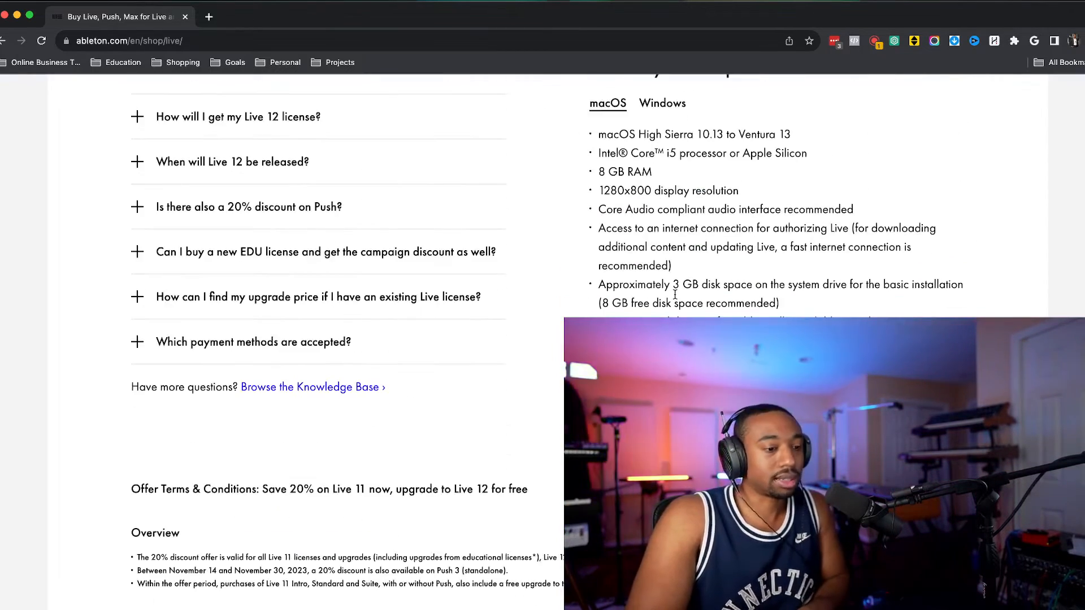
pyautogui.scroll(2, 675, 294)
pyautogui.scroll(-1, 414, 280)
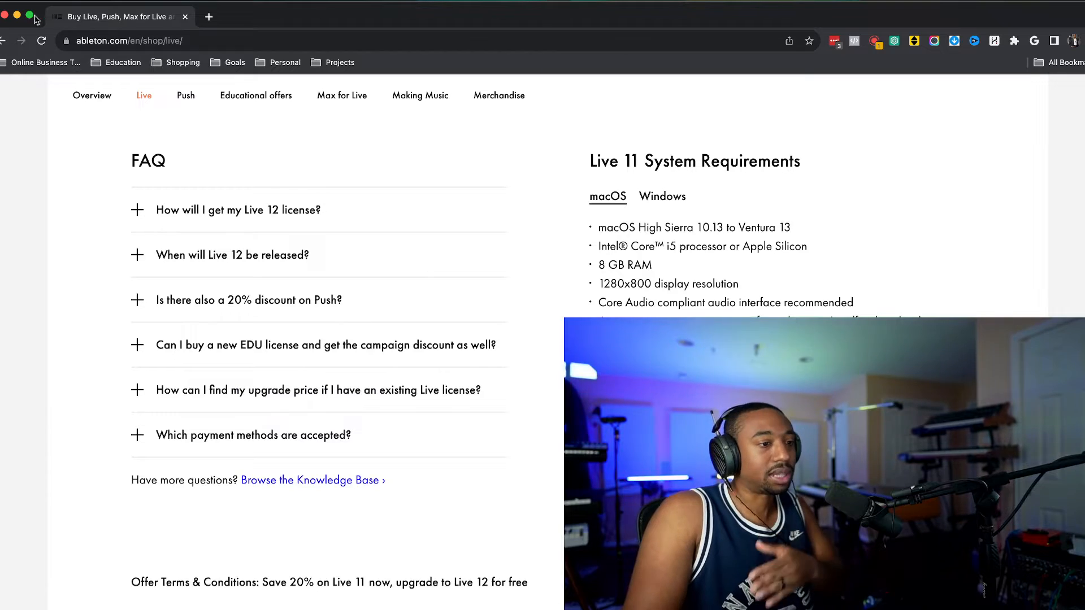
# Step: Return to Ableton Live and delete both chopped break clips in bar 1 of track 4
pyautogui.click(17, 16)
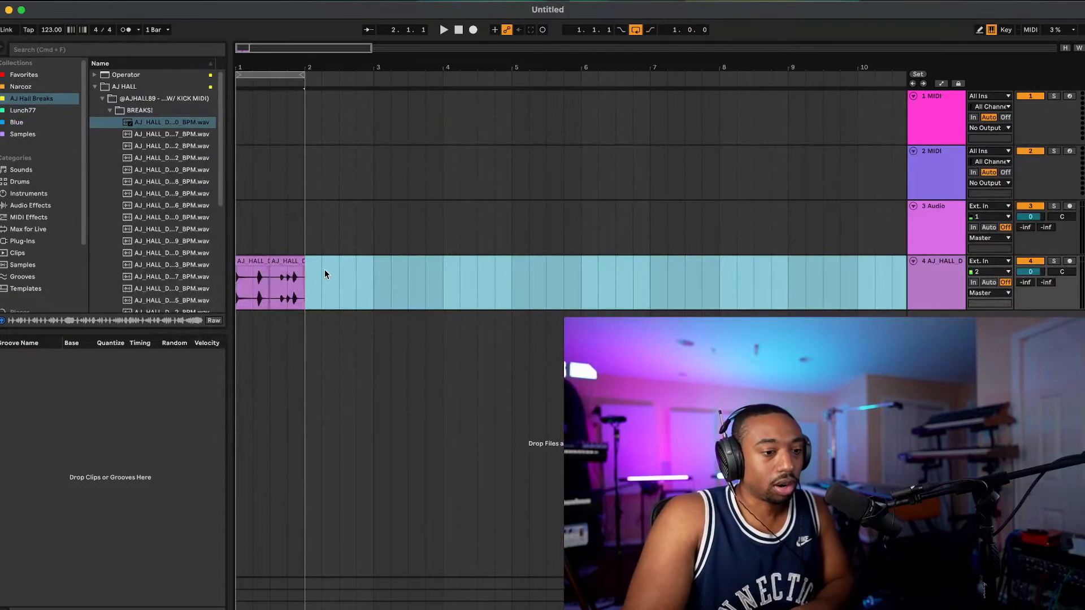
pyautogui.click(276, 77)
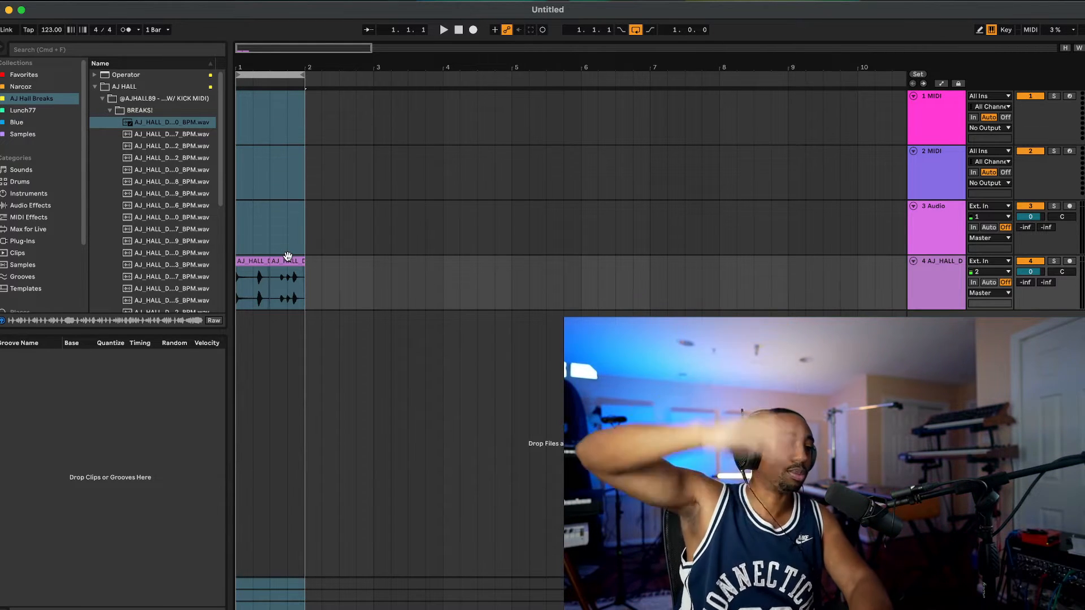
pyautogui.click(284, 257)
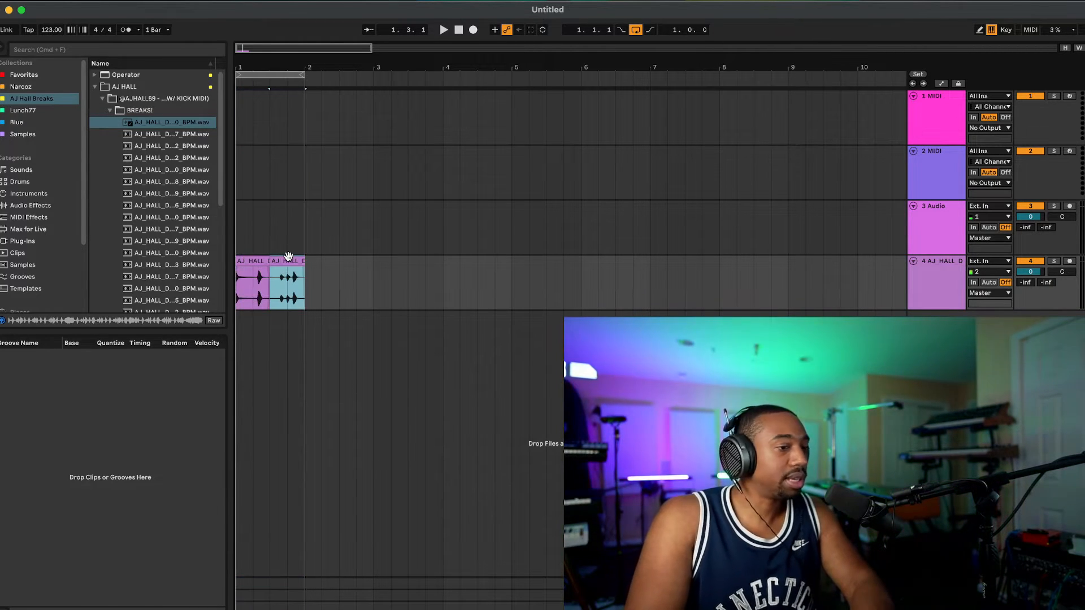
pyautogui.press('space')
pyautogui.press('space')
pyautogui.moveTo(339, 278); pyautogui.dragTo(223, 295)
pyautogui.press('Delete')
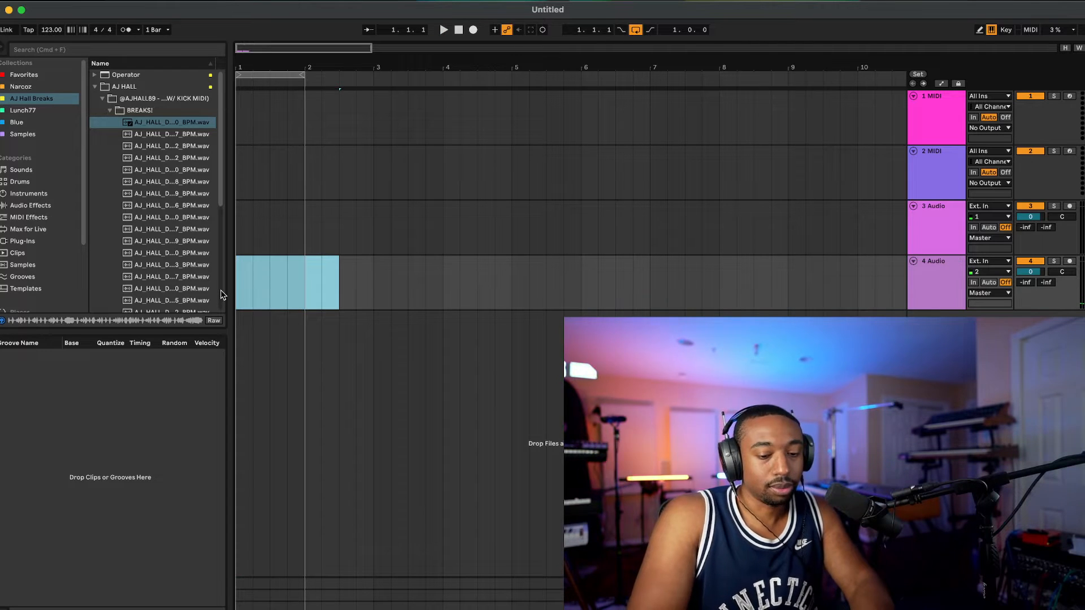
# Step: Extend the loop to two bars and place the AJ_HALL_DRUM_BREAK_606_70_BPM sample at the start of track 4
pyautogui.click(946, 309)
pyautogui.click(935, 164)
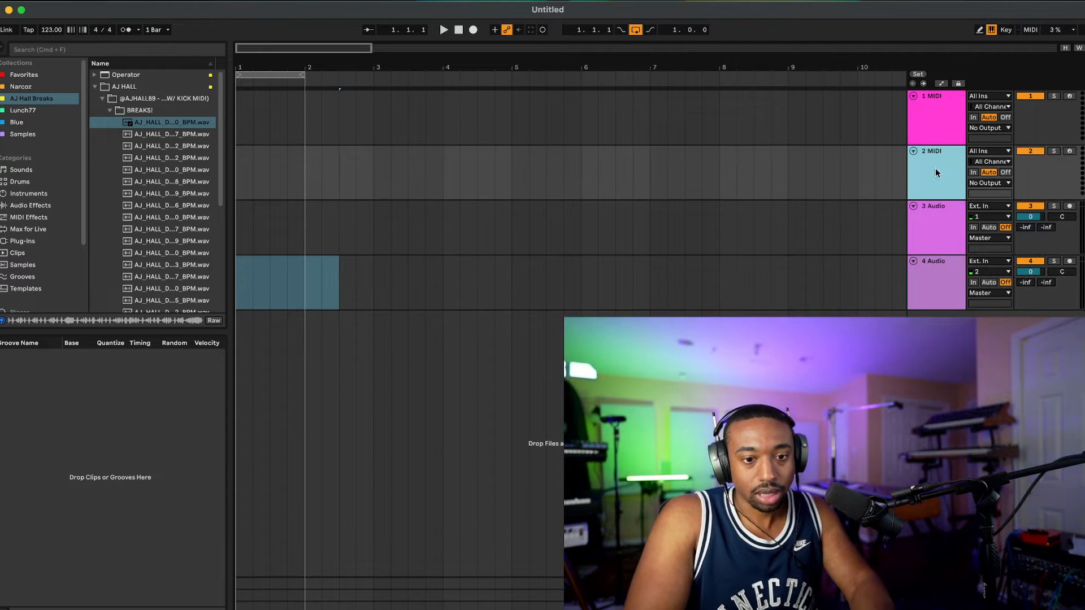
pyautogui.click(936, 131)
pyautogui.moveTo(298, 77); pyautogui.dragTo(374, 79)
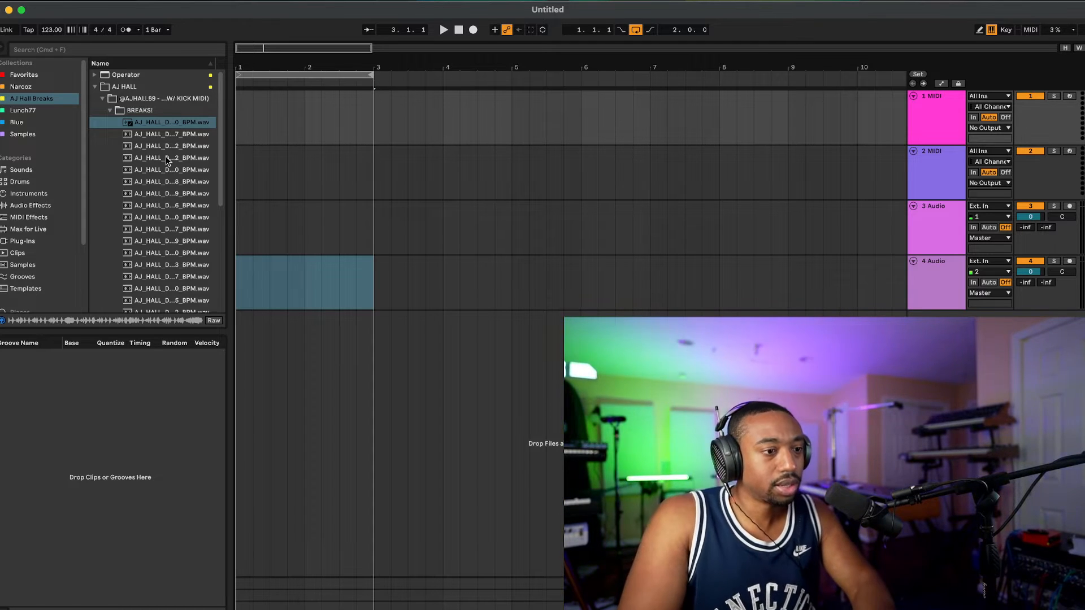
pyautogui.moveTo(155, 125); pyautogui.dragTo(243, 277)
pyautogui.scroll(-5, 322, 242)
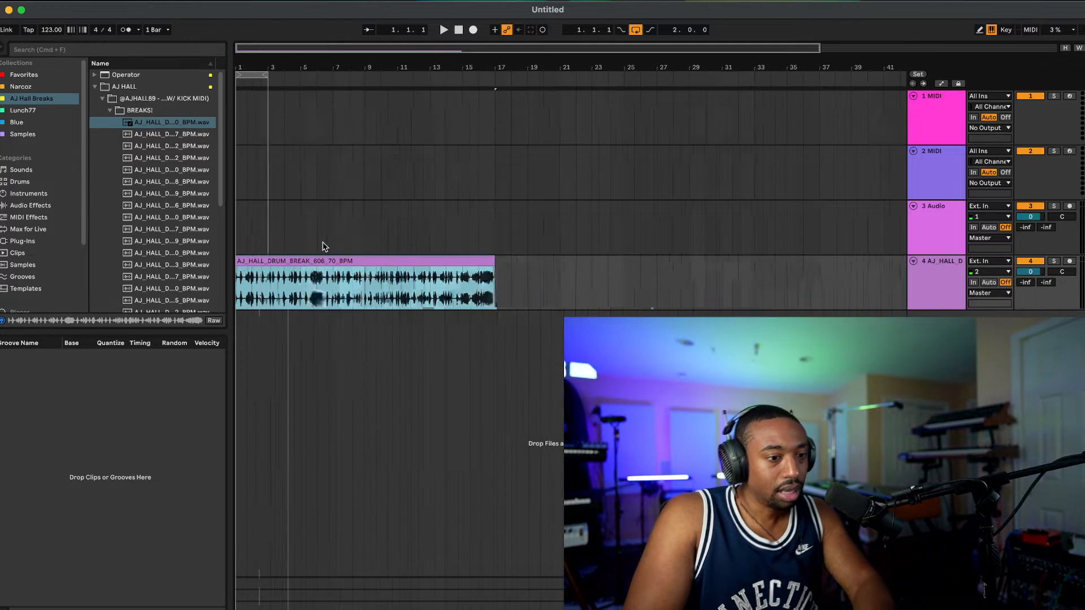
# Step: Set the project tempo to 93 BPM and start playback of the drum break
pyautogui.click(51, 29)
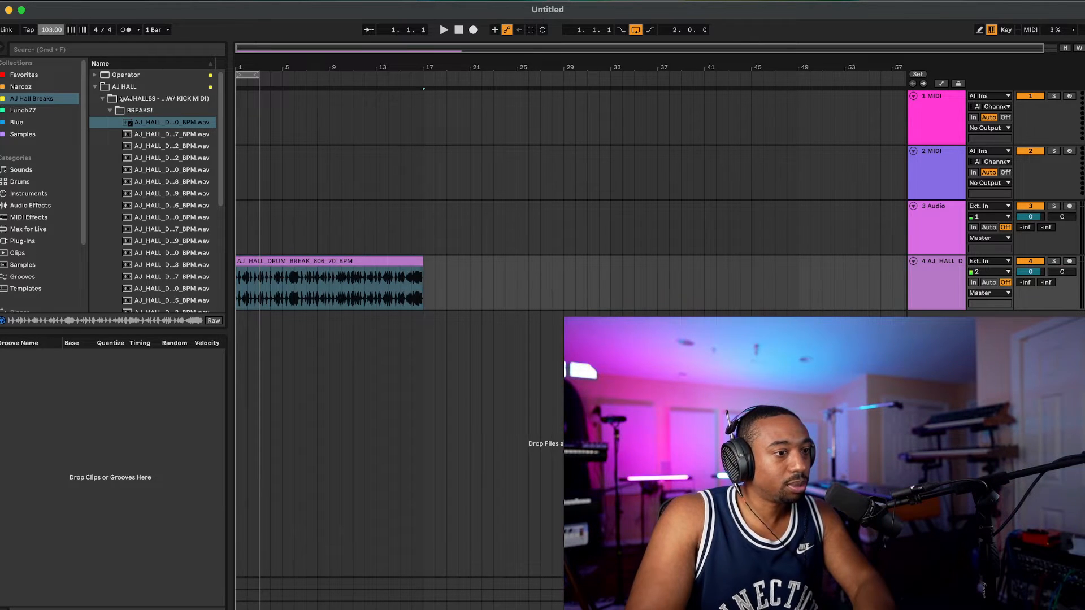
pyautogui.write('120')
pyautogui.press('Return')
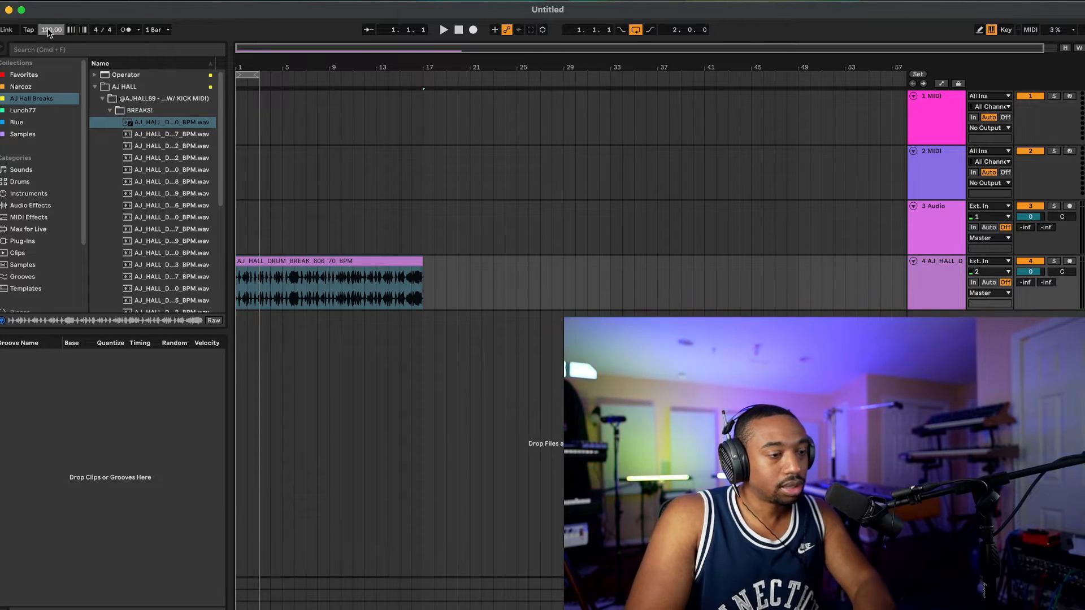
pyautogui.rightClick(50, 32)
pyautogui.click(49, 32)
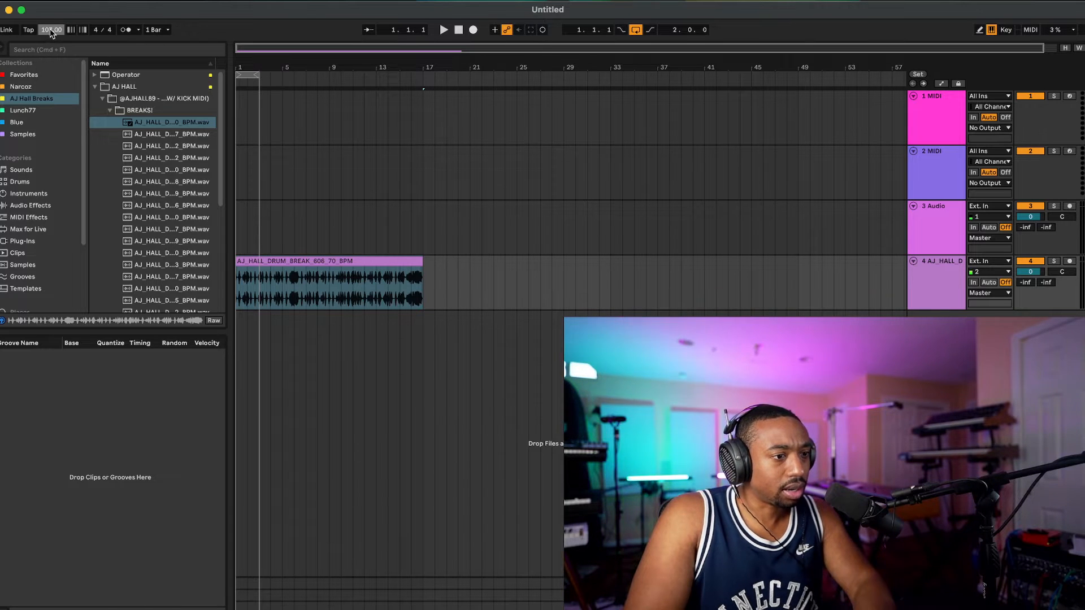
pyautogui.moveTo(50, 32); pyautogui.dragTo(51, 42)
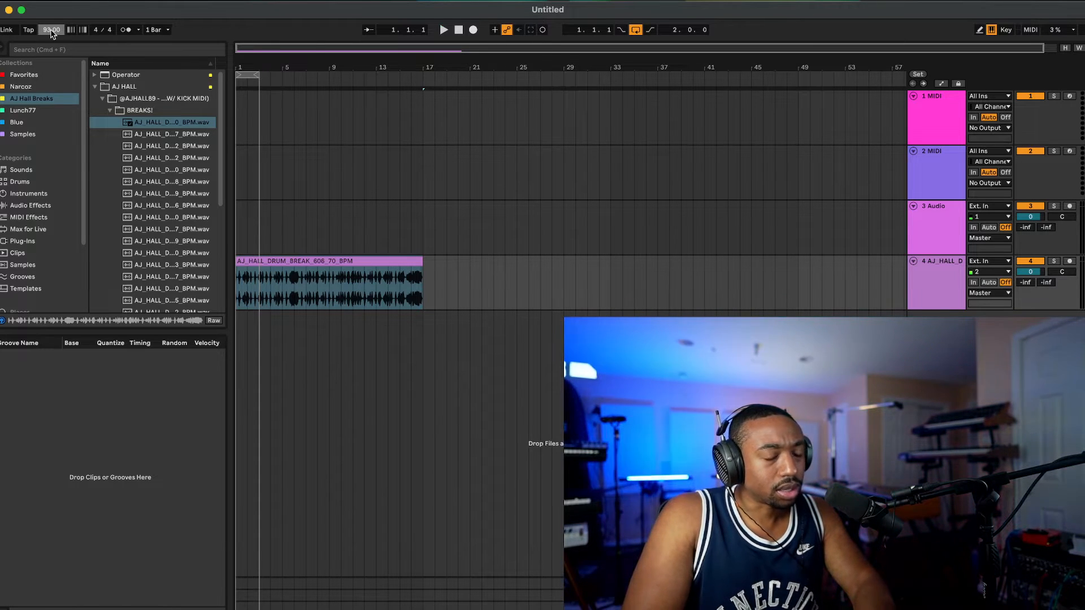
pyautogui.press('space')
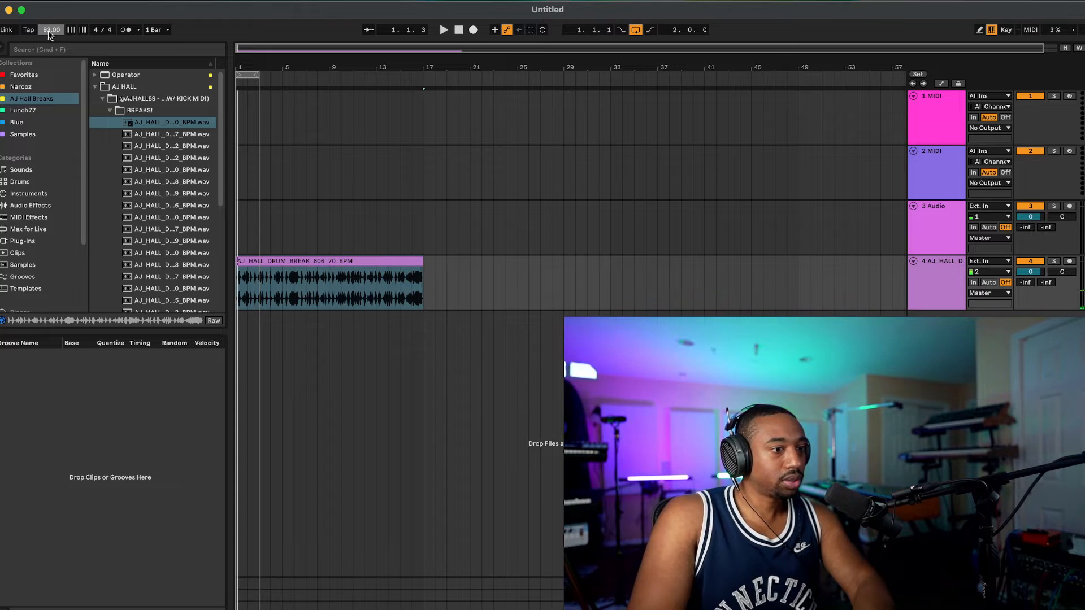
pyautogui.moveTo(51, 31); pyautogui.dragTo(51, 50)
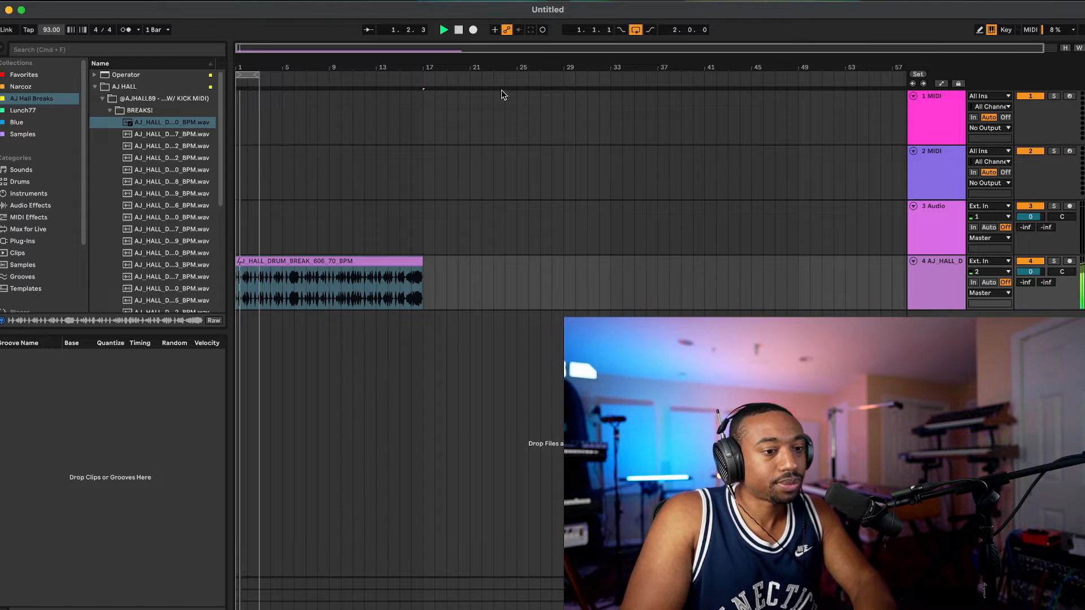
# Step: Turn on the metronome, audition the looped drum break against it and stop playback
pyautogui.click(133, 29)
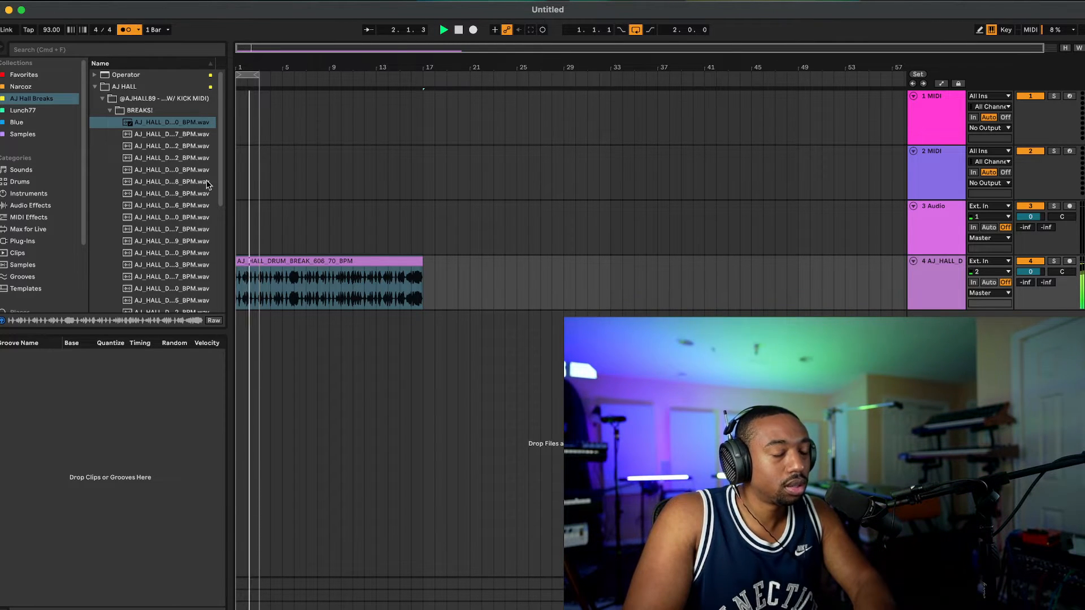
pyautogui.scroll(5, 274, 203)
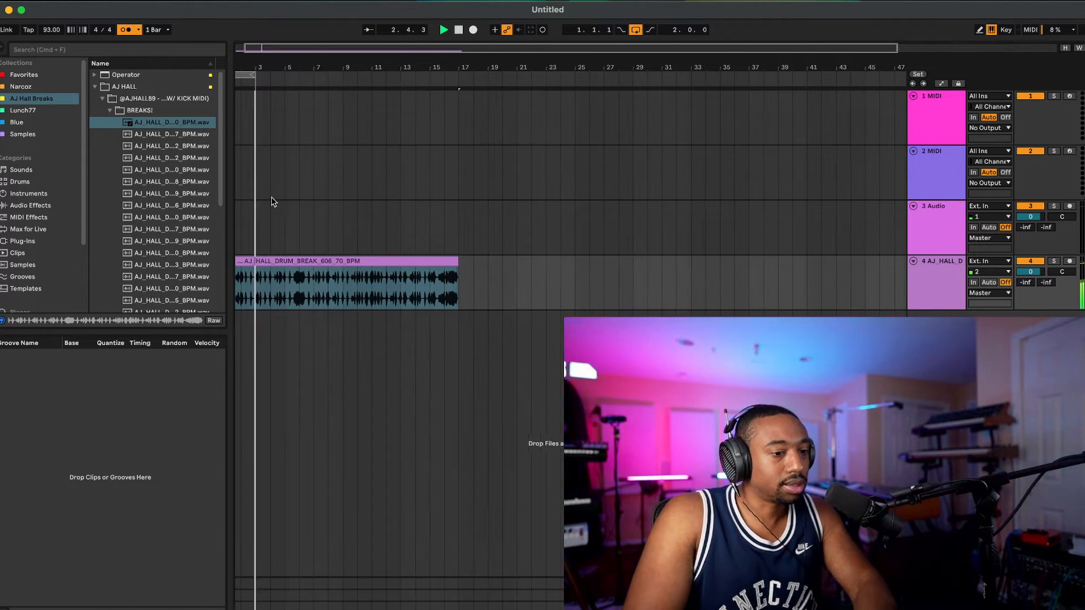
pyautogui.scroll(-5, 296, 201)
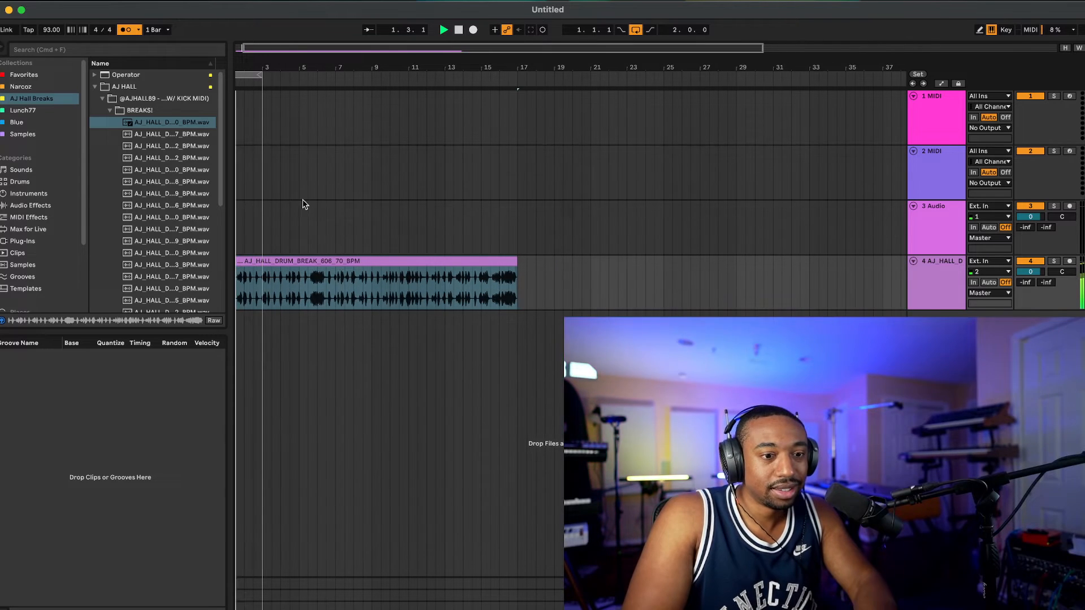
pyautogui.scroll(5, 407, 249)
pyautogui.click(407, 261)
pyautogui.hscroll(-3, 368, 226)
pyautogui.hscroll(-6, 297, 129)
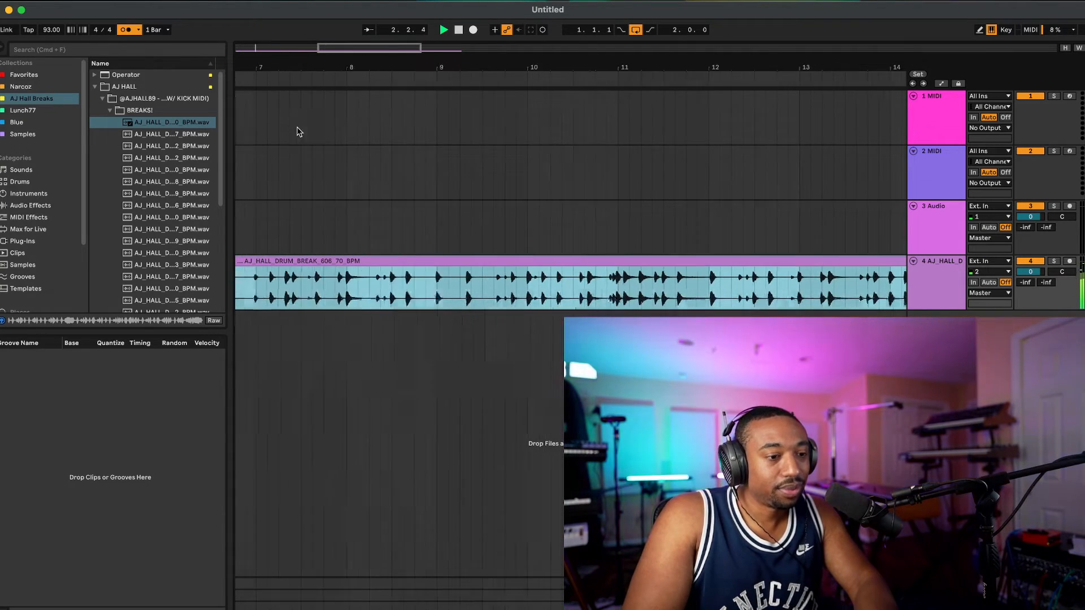
pyautogui.press('space')
# Step: Extend the arrangement loop to 16 bars so that it spans the whole drum break clip
pyautogui.click(312, 75)
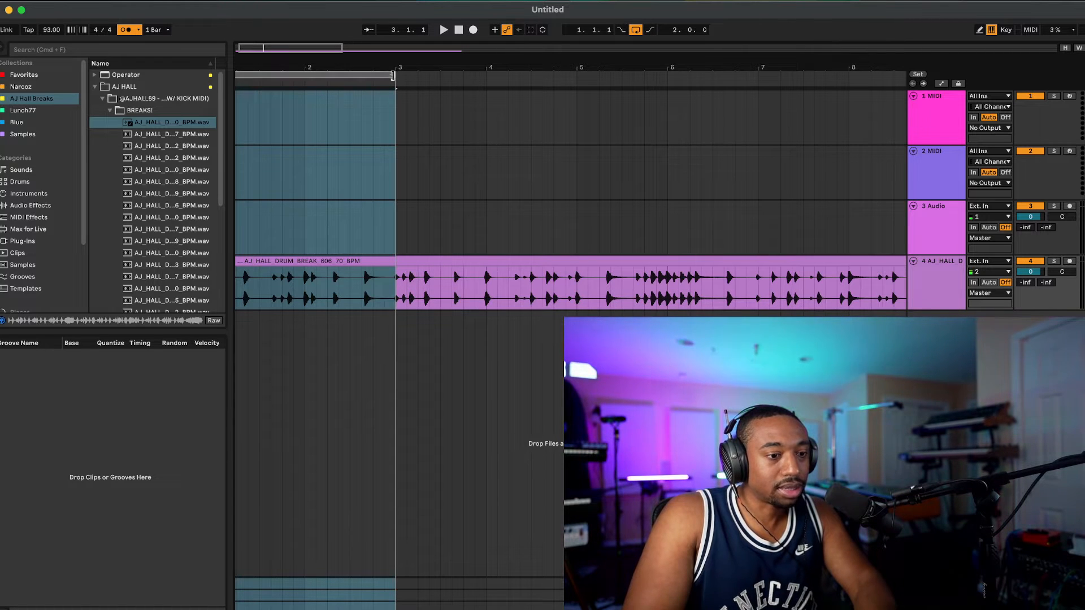
pyautogui.moveTo(392, 75); pyautogui.dragTo(607, 143)
pyautogui.scroll(-10, 607, 144)
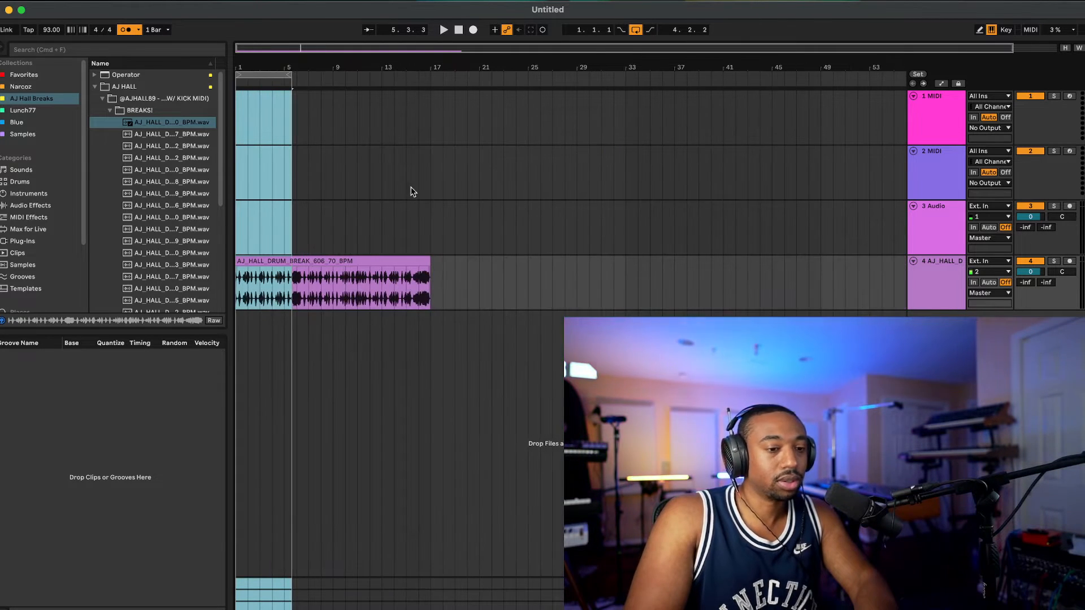
pyautogui.moveTo(287, 76); pyautogui.dragTo(424, 100)
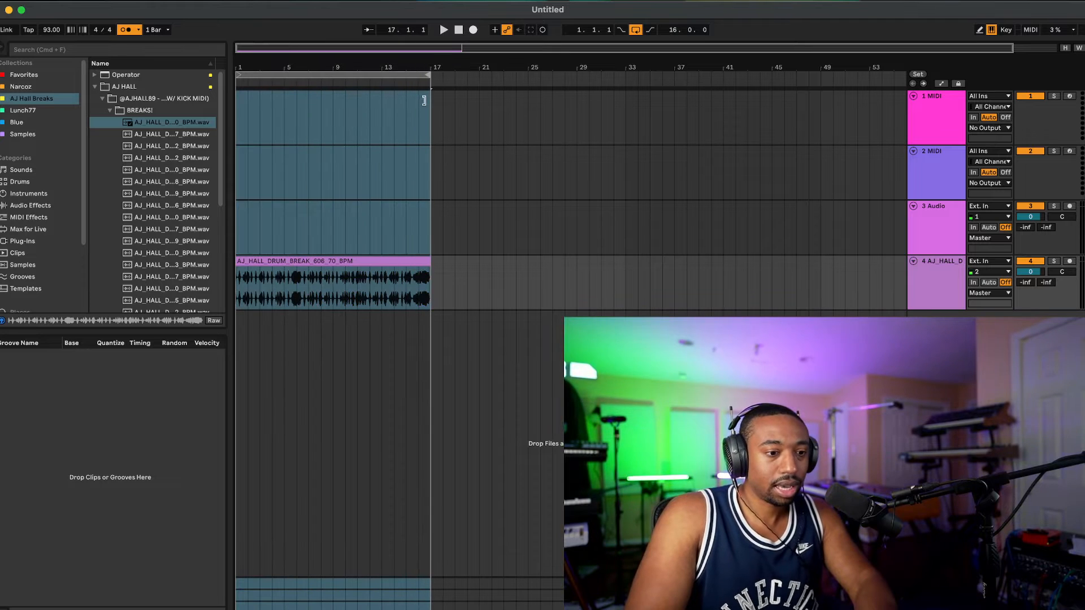
pyautogui.scroll(5, 422, 128)
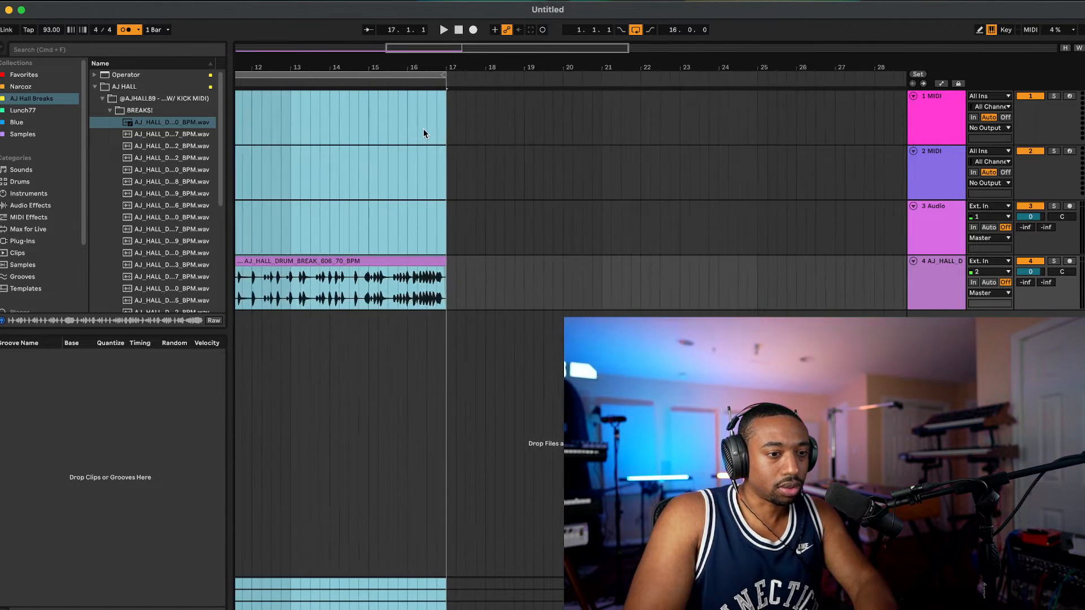
# Step: Time-stretch the drum break clip so that it ends at bar 15, and audition it against the metronome
pyautogui.click(444, 261)
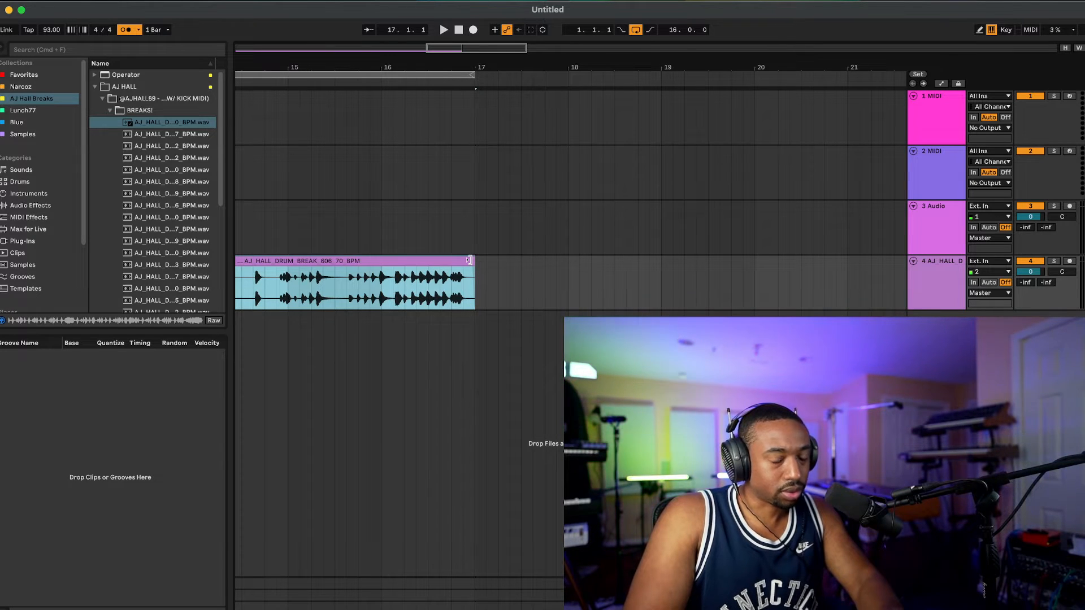
pyautogui.moveTo(469, 261); pyautogui.dragTo(282, 259)
pyautogui.hscroll(-10, 282, 259)
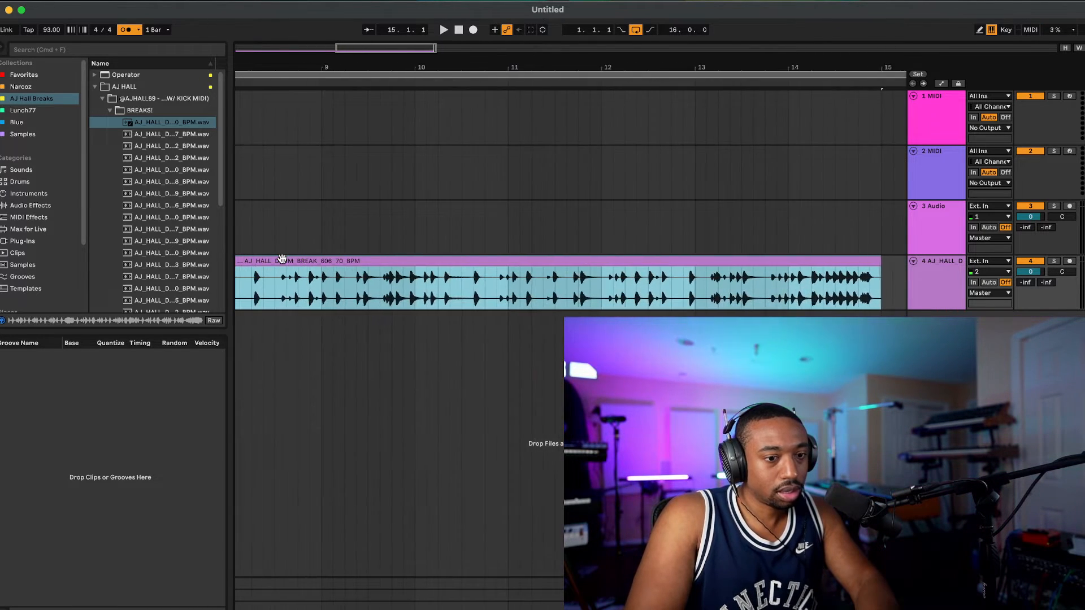
pyautogui.hscroll(-2, 282, 259)
pyautogui.press('space')
pyautogui.scroll(-10, 337, 247)
pyautogui.scroll(10, 270, 244)
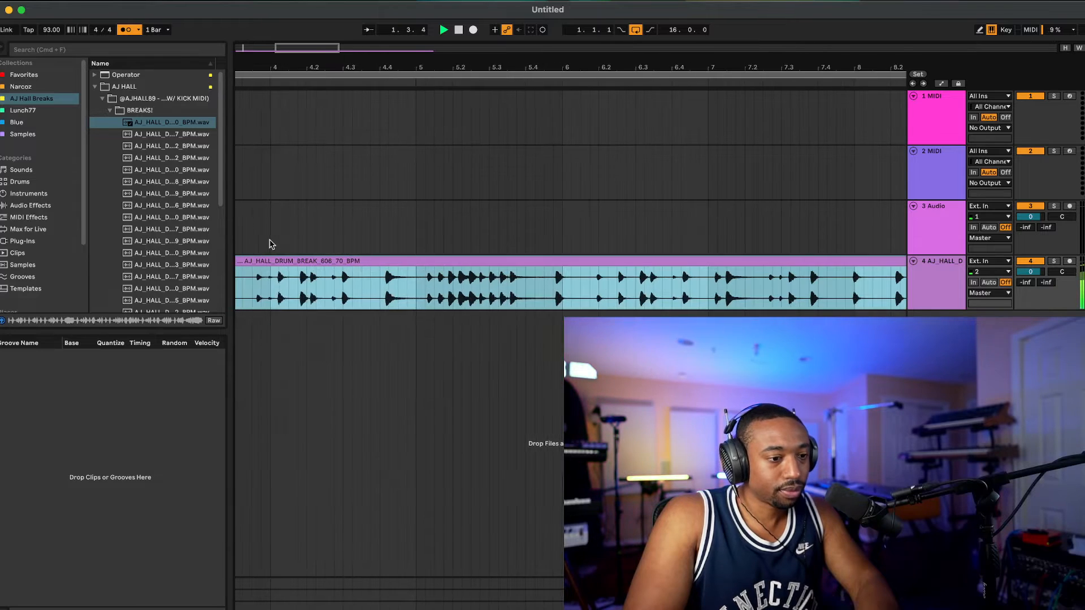
pyautogui.press('space')
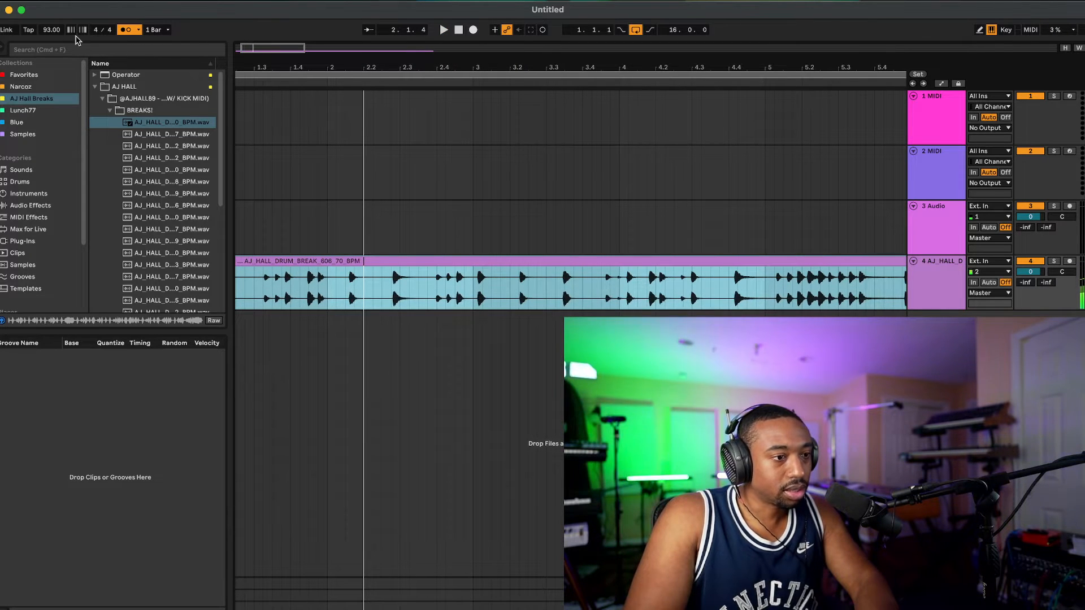
# Step: Set the project tempo to 70 BPM and play the drum break from the beginning
pyautogui.moveTo(53, 31); pyautogui.dragTo(53, 49)
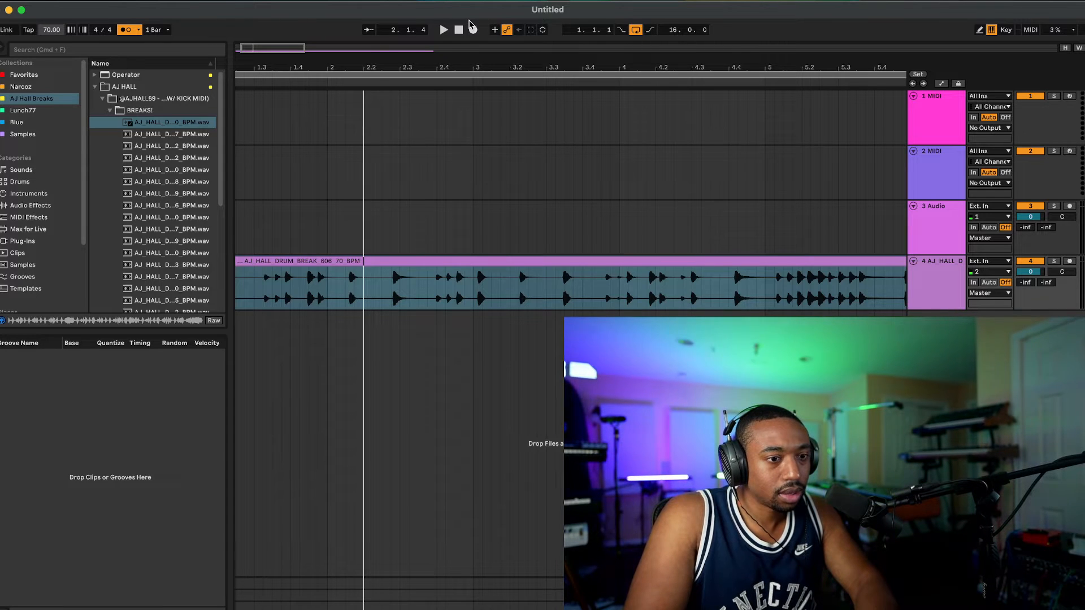
pyautogui.click(459, 29)
pyautogui.press('space')
pyautogui.scroll(-10, 453, 300)
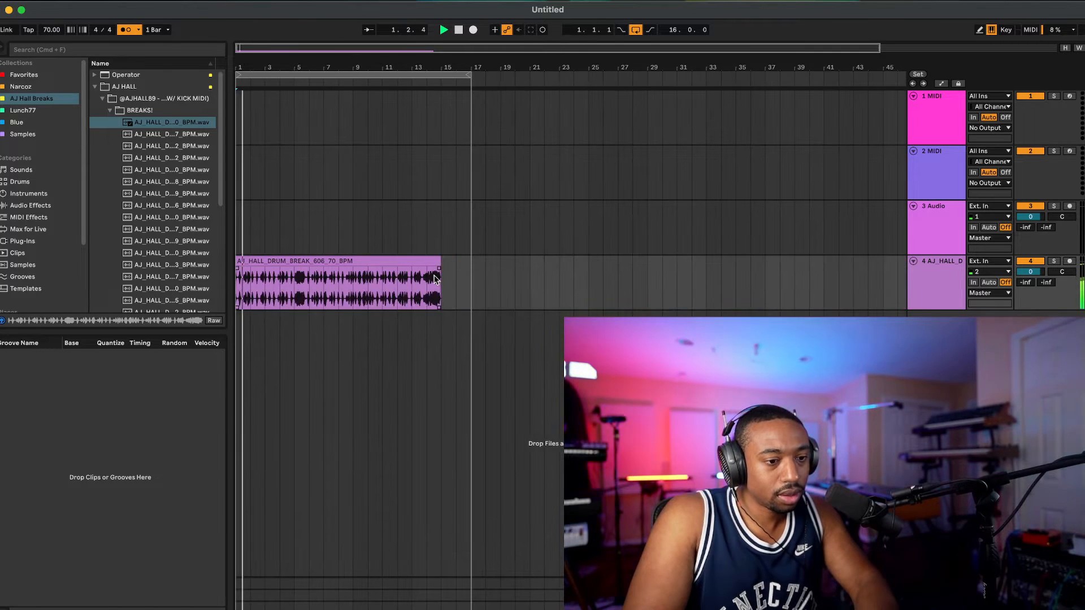
# Step: Time-stretch the drum break clip so that it ends at bar 9, and audition it from the beginning
pyautogui.scroll(5, 435, 279)
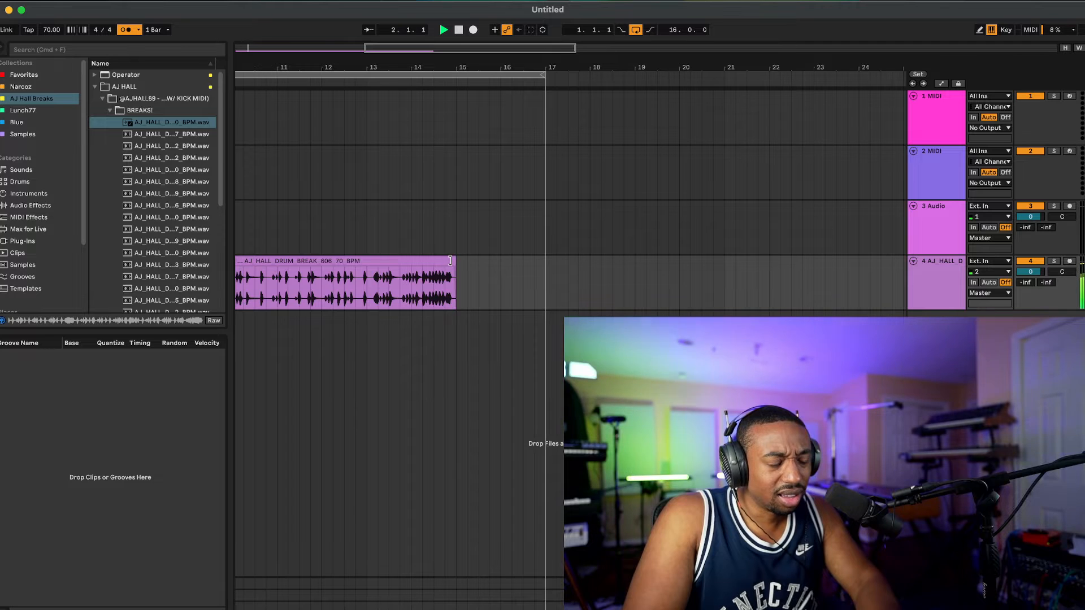
pyautogui.moveTo(450, 261); pyautogui.dragTo(281, 259)
pyautogui.hscroll(-5, 283, 259)
pyautogui.hscroll(-1, 283, 259)
pyautogui.press('space')
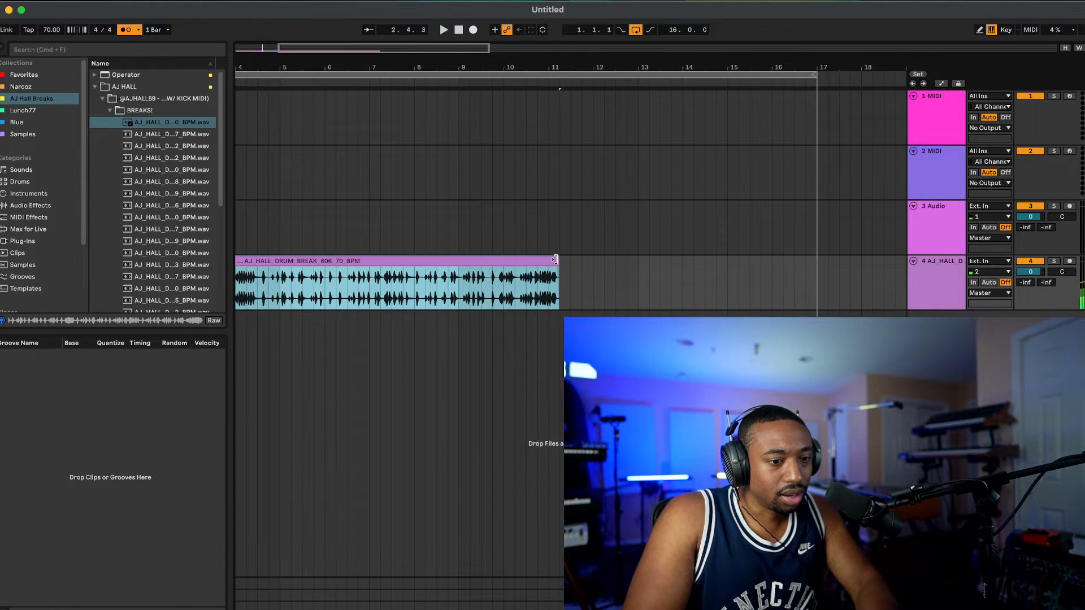
pyautogui.moveTo(557, 260); pyautogui.dragTo(460, 261)
pyautogui.press('space')
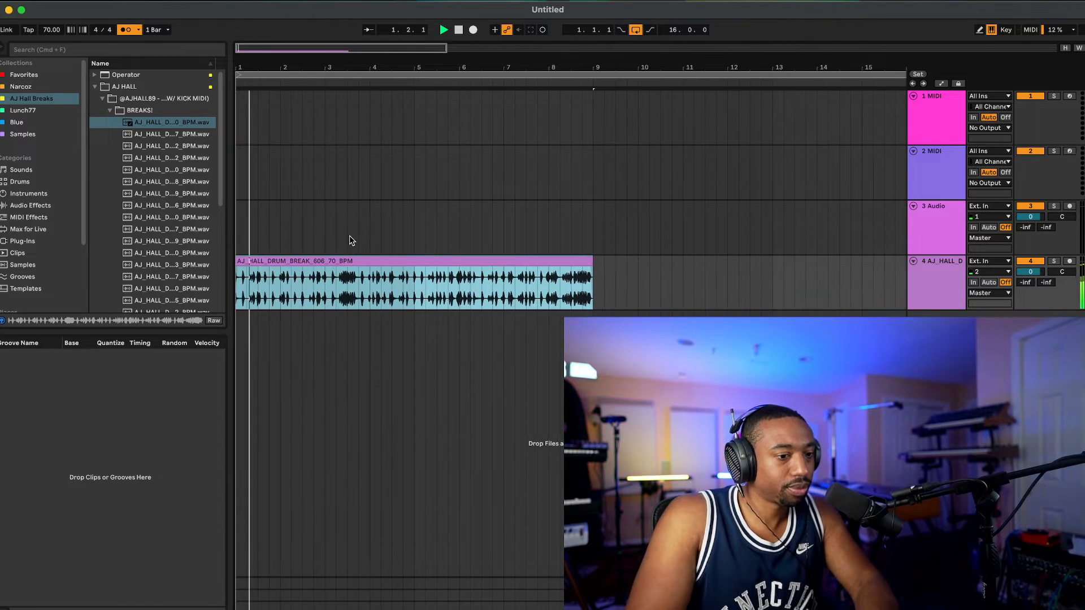
pyautogui.scroll(5, 306, 245)
pyautogui.hscroll(-2, 305, 245)
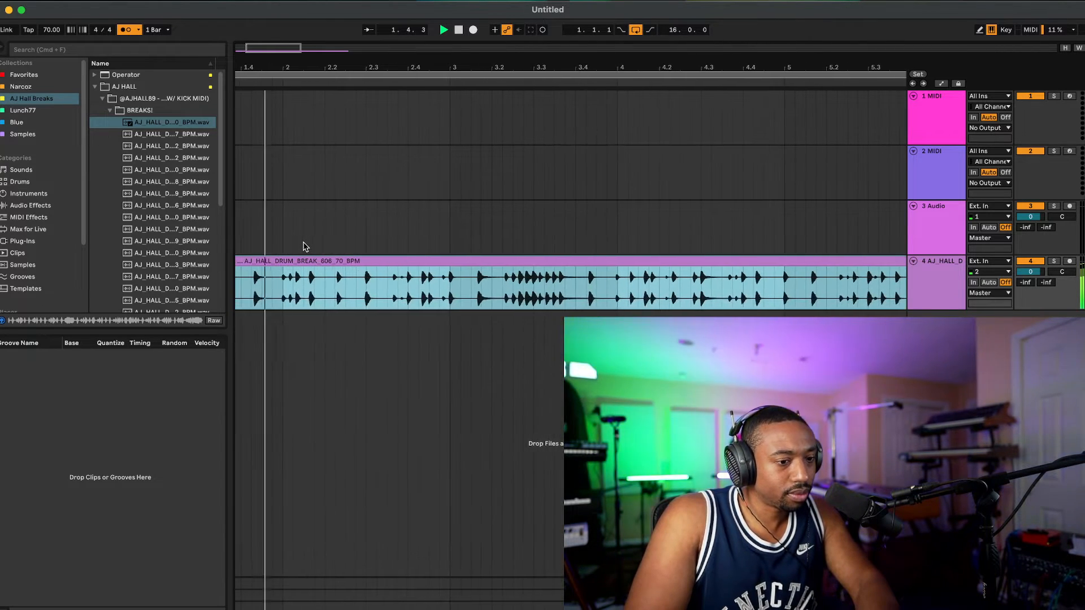
pyautogui.press('space')
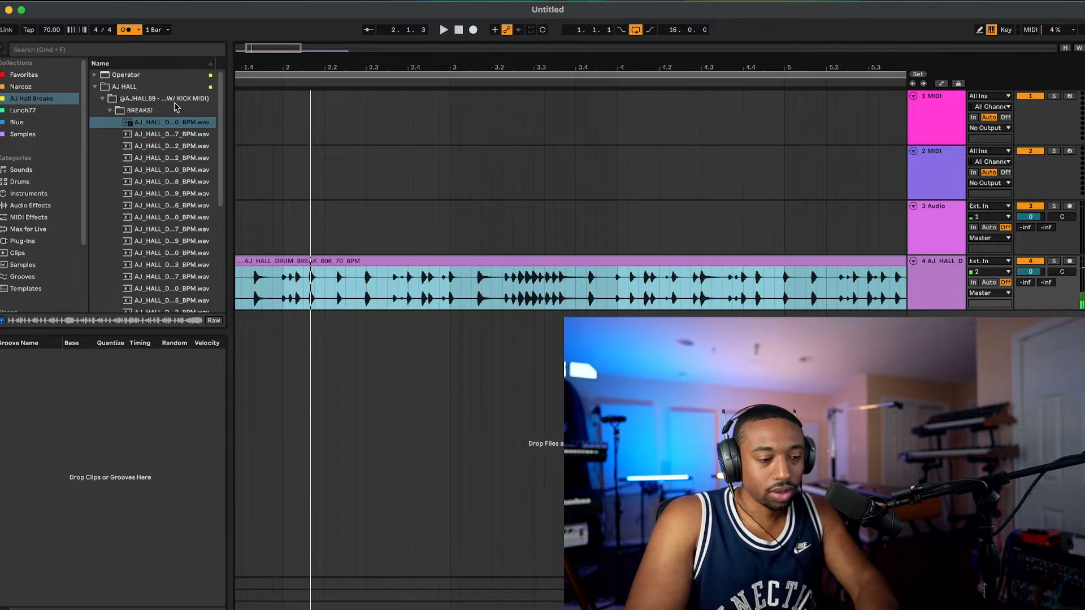
# Step: Open the drum break clip's settings and change its warp mode to Complex Pro
pyautogui.hscroll(-1, 331, 234)
pyautogui.hscroll(-2, 331, 234)
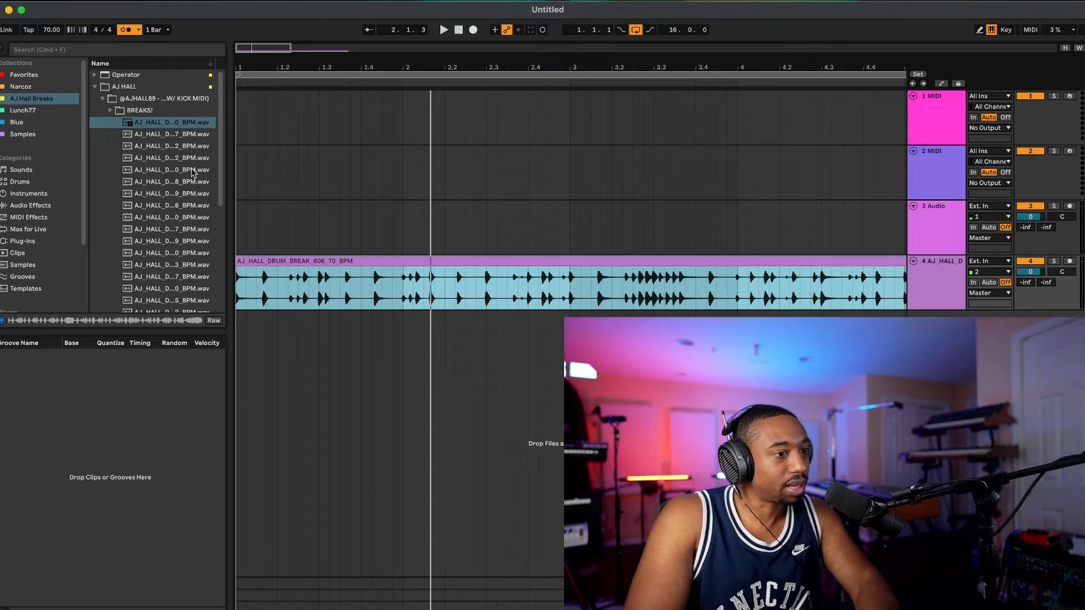
pyautogui.click(297, 271)
pyautogui.doubleClick(295, 263)
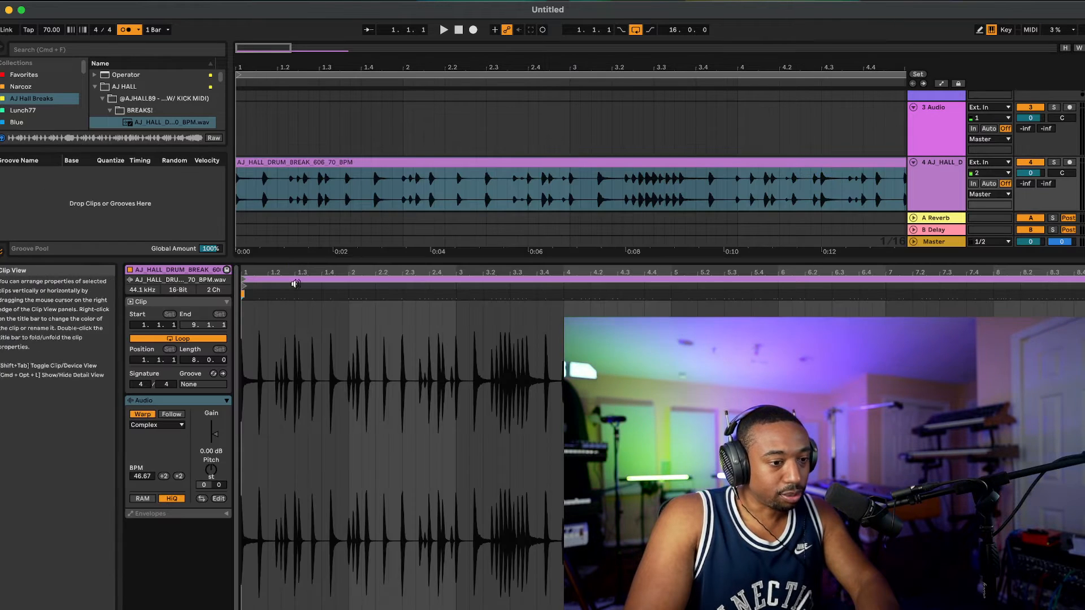
pyautogui.click(158, 425)
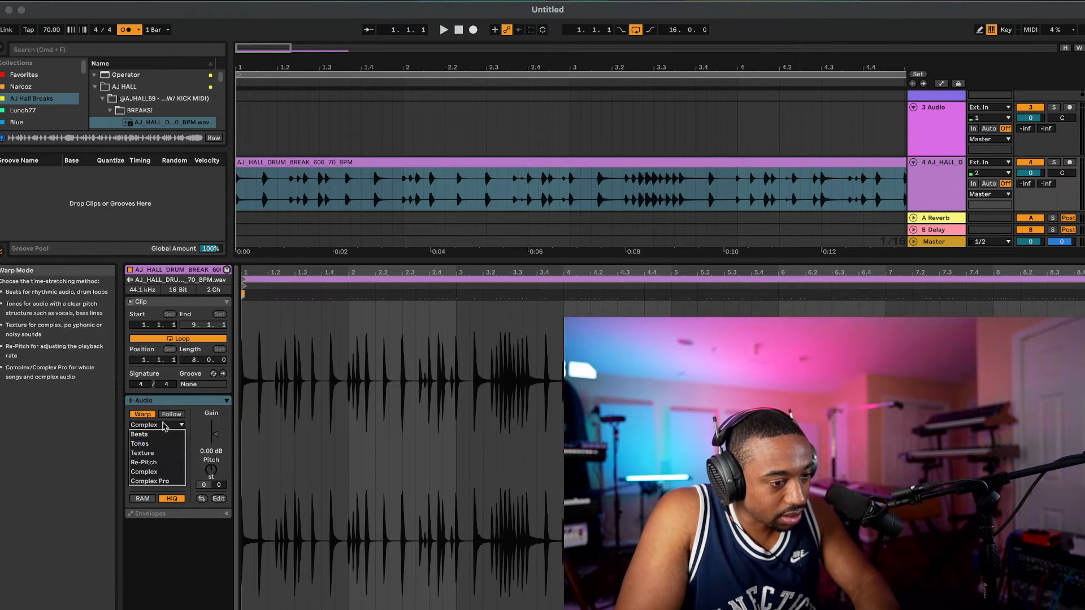
pyautogui.click(163, 479)
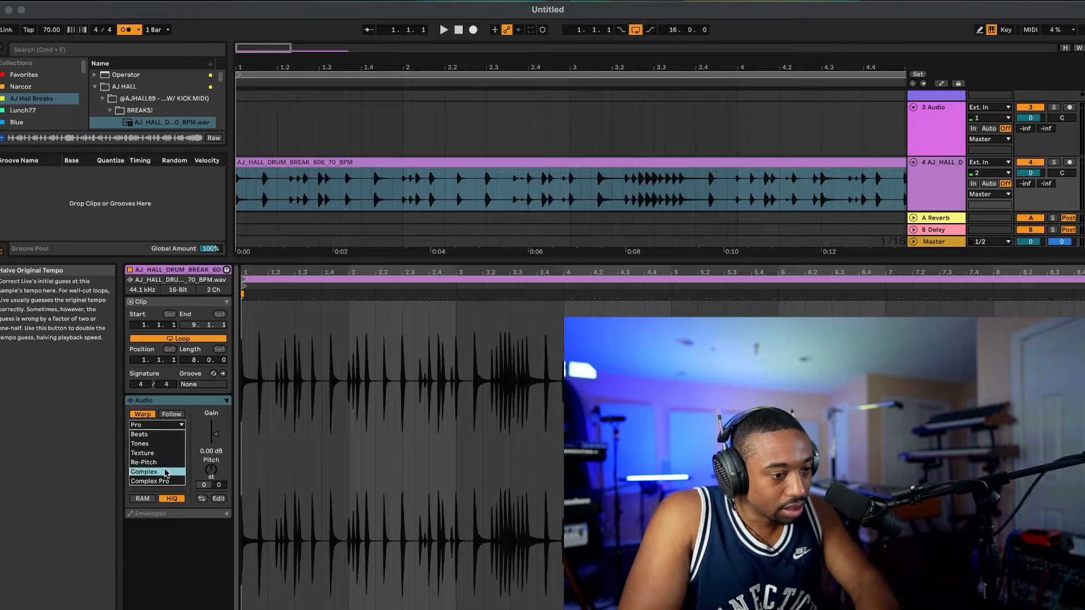
pyautogui.click(177, 431)
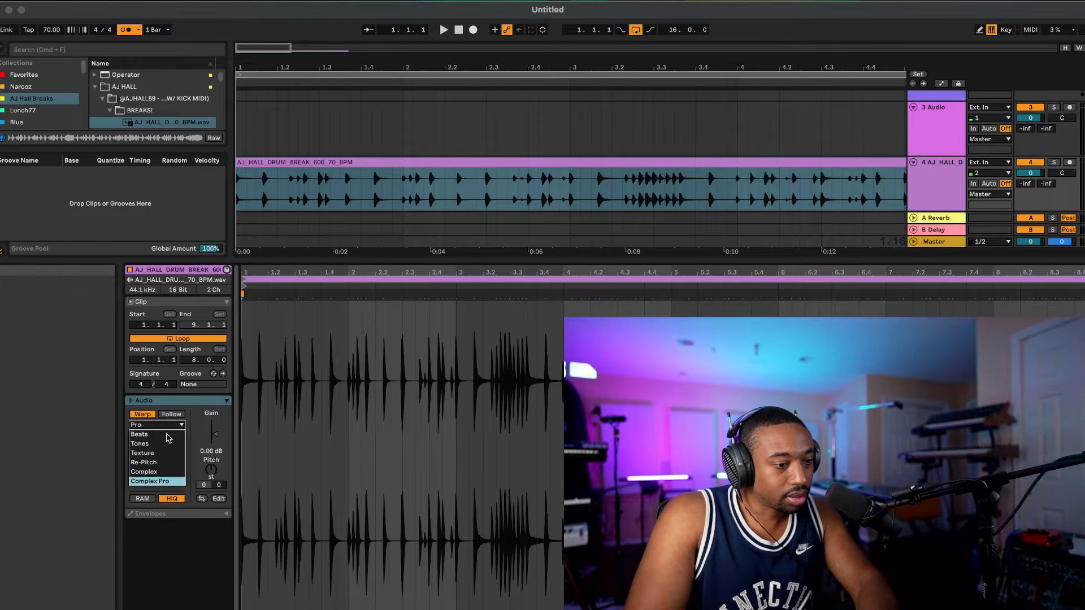
pyautogui.click(157, 481)
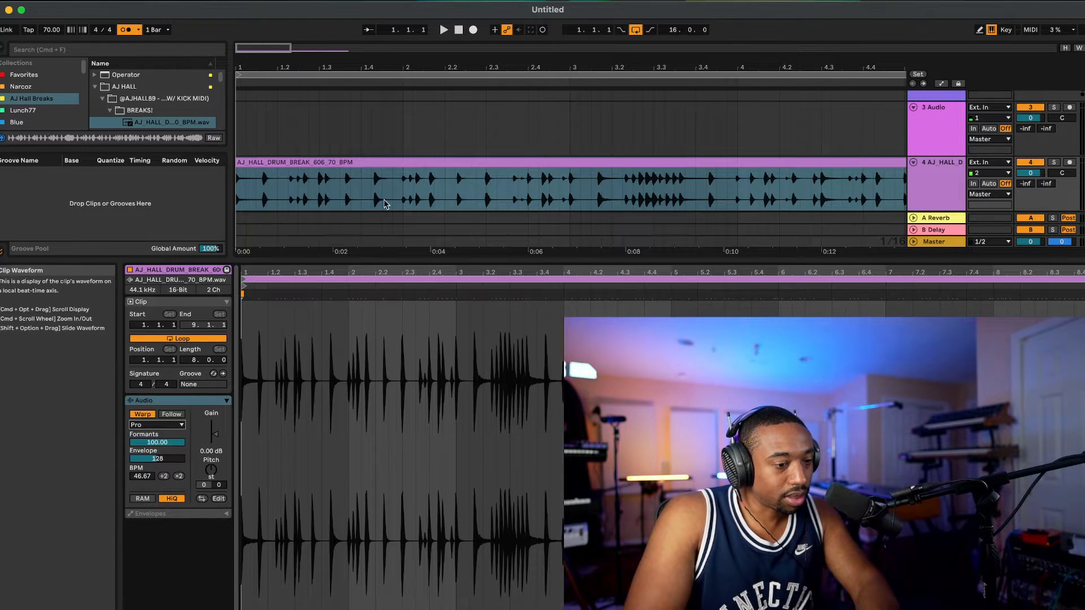
# Step: Audition the drum break from the beginning with its new warp mode and stop playback
pyautogui.click(329, 143)
pyautogui.click(458, 31)
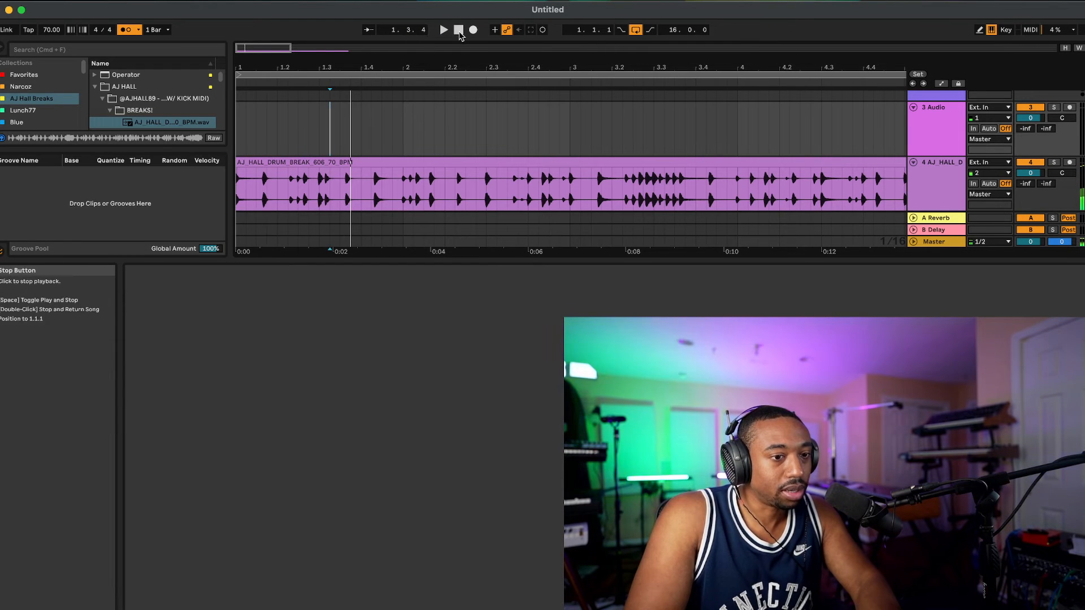
pyautogui.press('space')
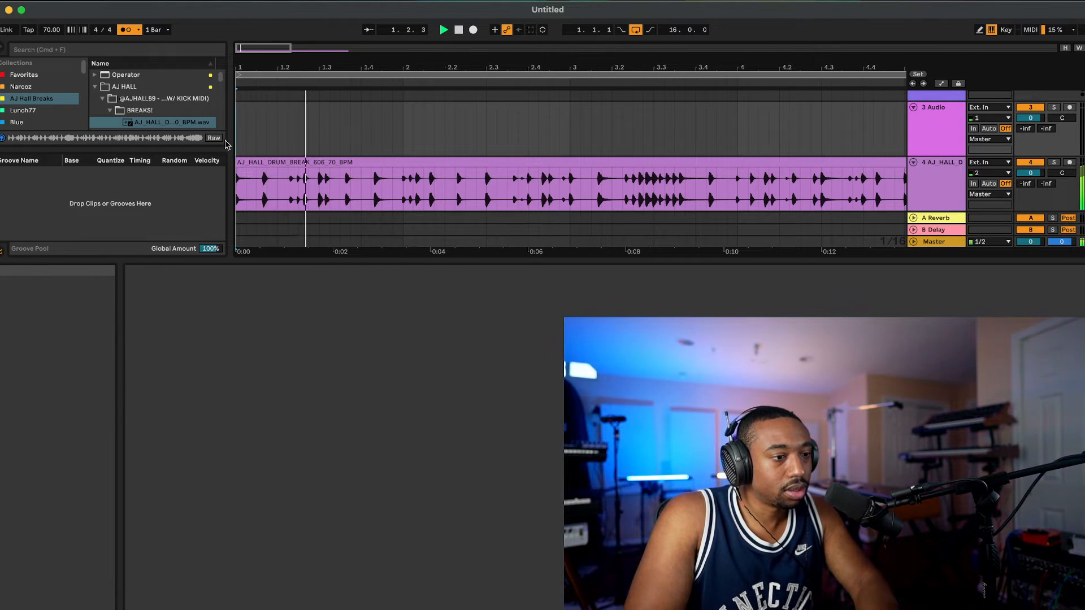
pyautogui.press('space')
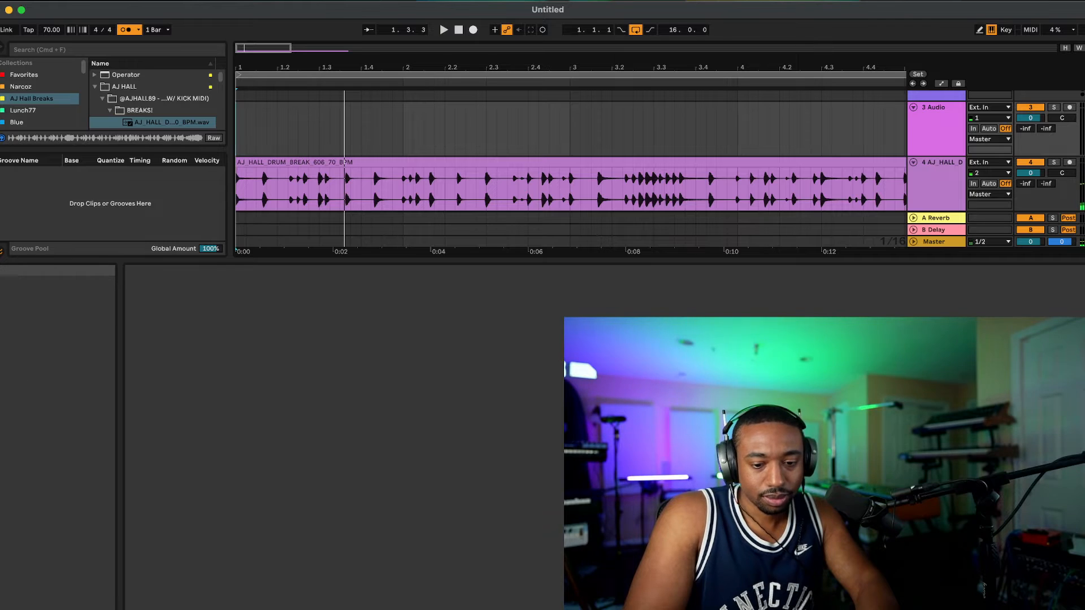
# Step: Hide the detail view and remove the drum break clip from the fourth track
pyautogui.press('alt+super+l')
pyautogui.click(639, 258)
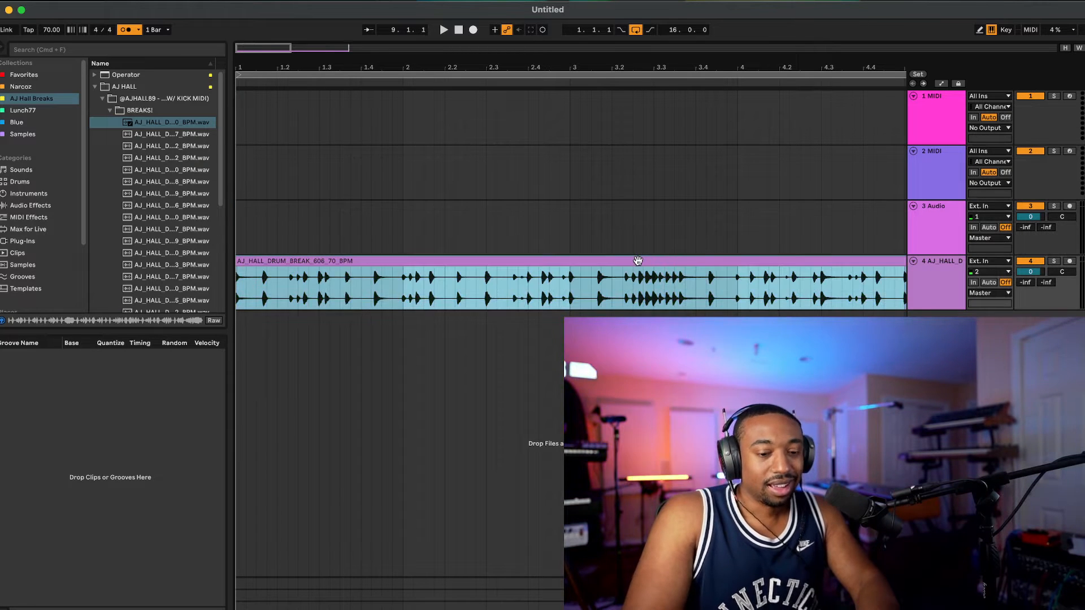
pyautogui.press('super+z')
pyautogui.click(352, 175)
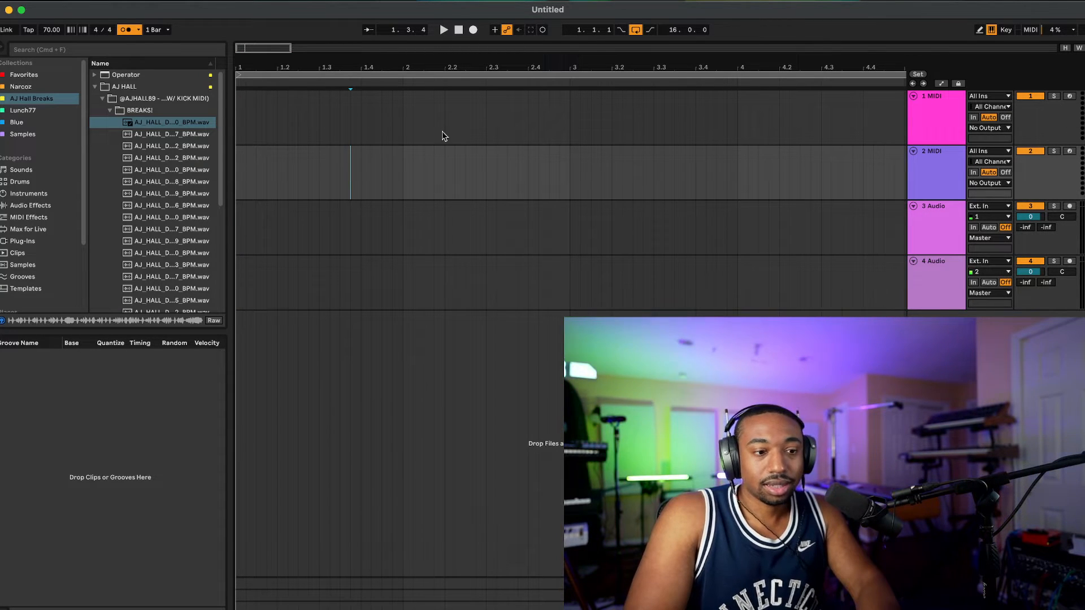
# Step: Select the first bar of the first MIDI track and load an empty Drum Rack from the instruments onto it
pyautogui.moveTo(403, 105); pyautogui.dragTo(208, 105)
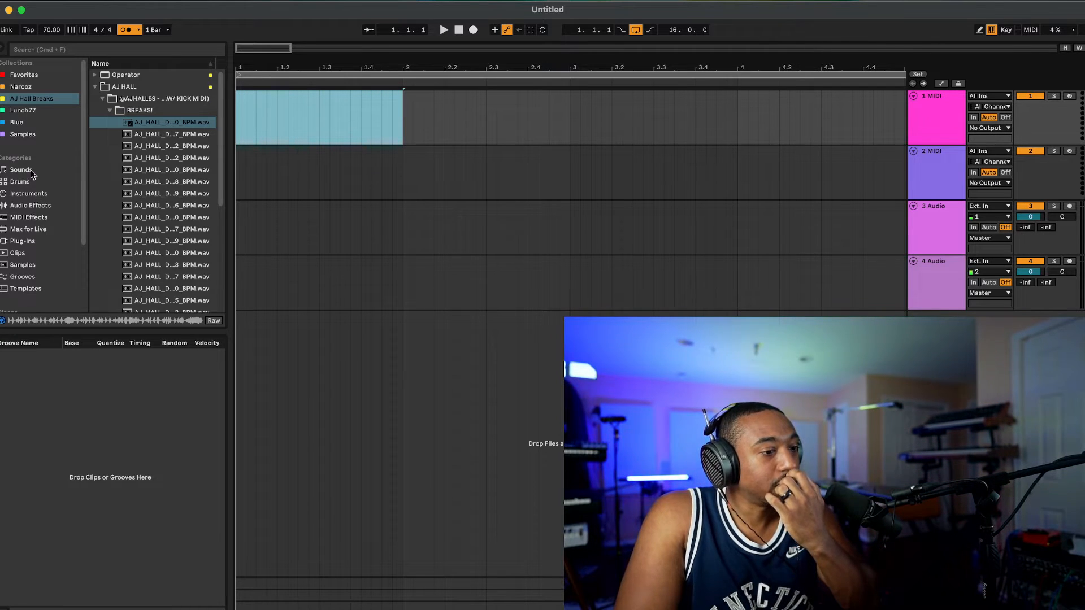
pyautogui.click(41, 206)
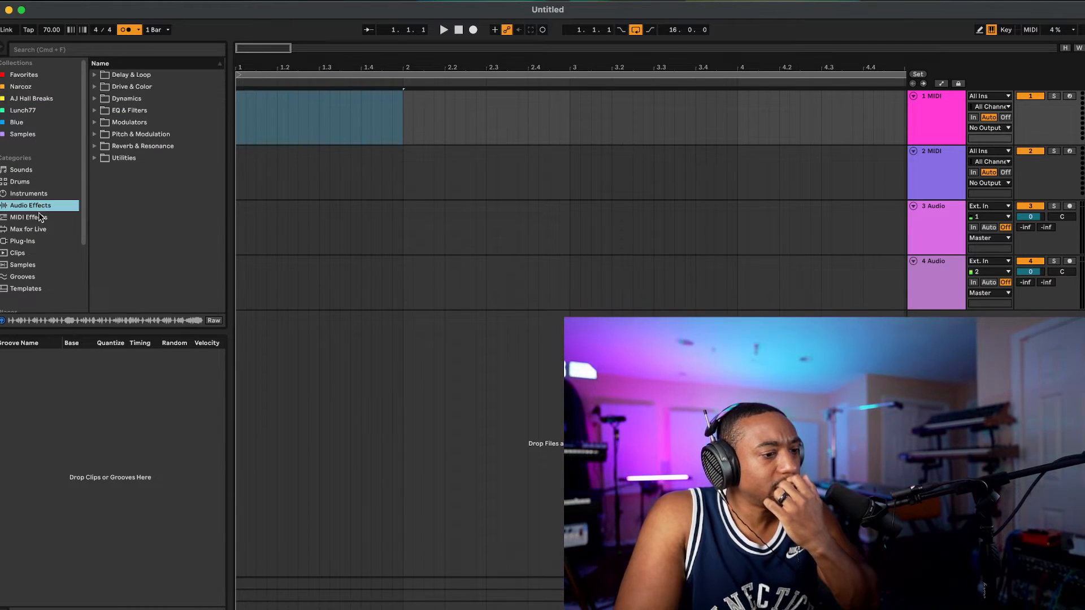
pyautogui.click(41, 217)
pyautogui.click(41, 195)
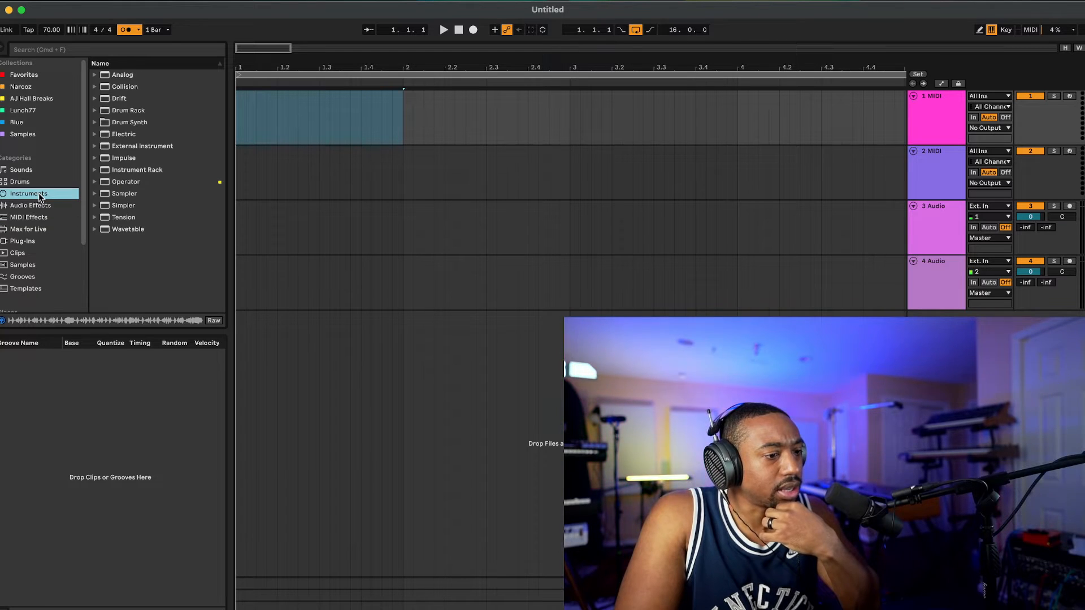
pyautogui.click(141, 111)
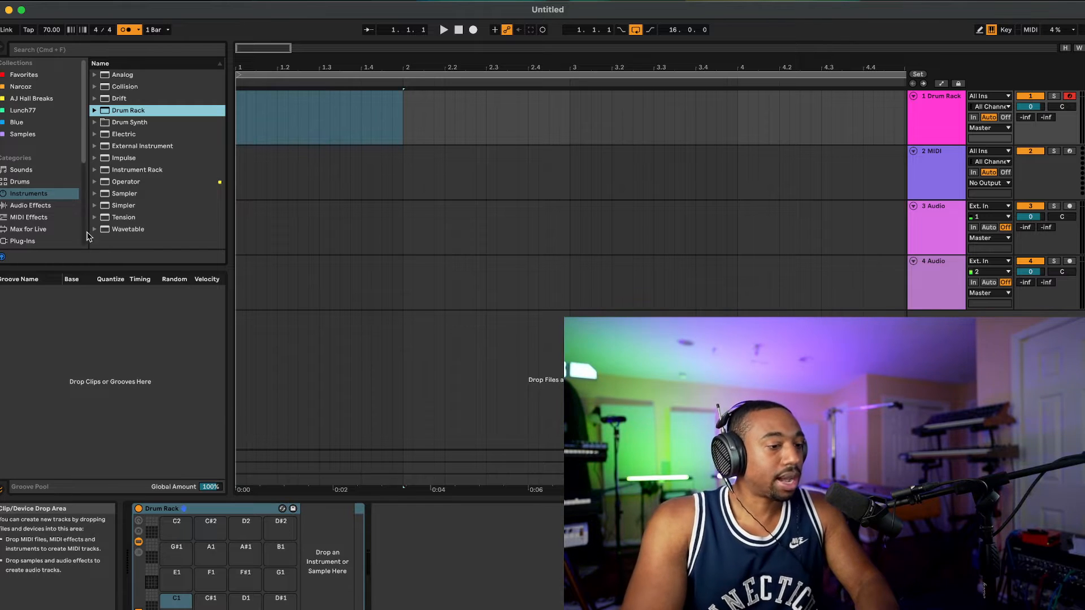
# Step: Browse the Friends Sounds folder and look through the midis inside Reach's reach midi kit v1
pyautogui.scroll(-3, 39, 187)
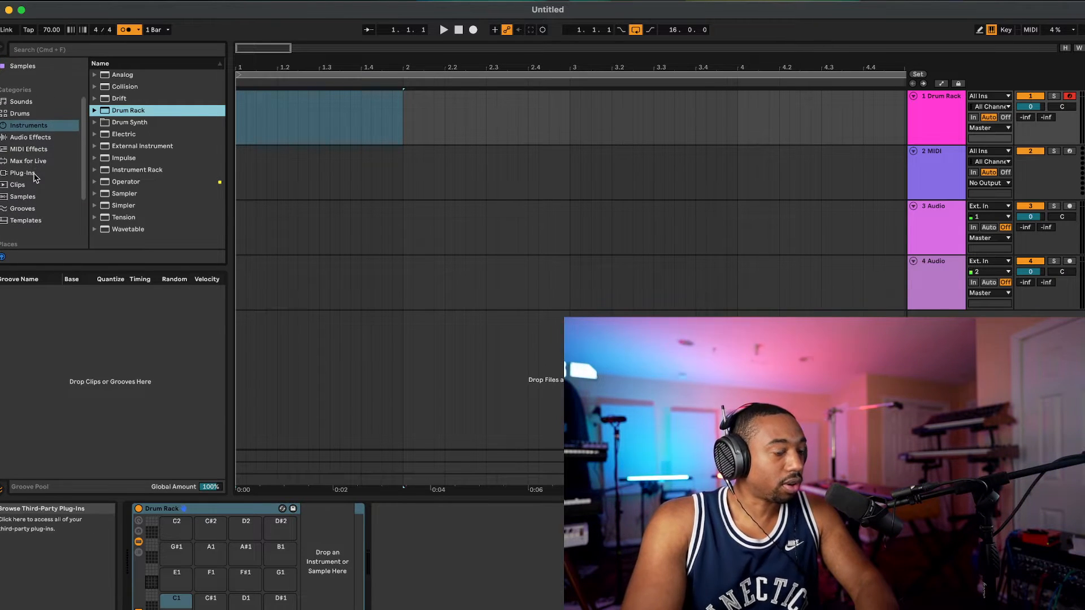
pyautogui.scroll(-4, 34, 186)
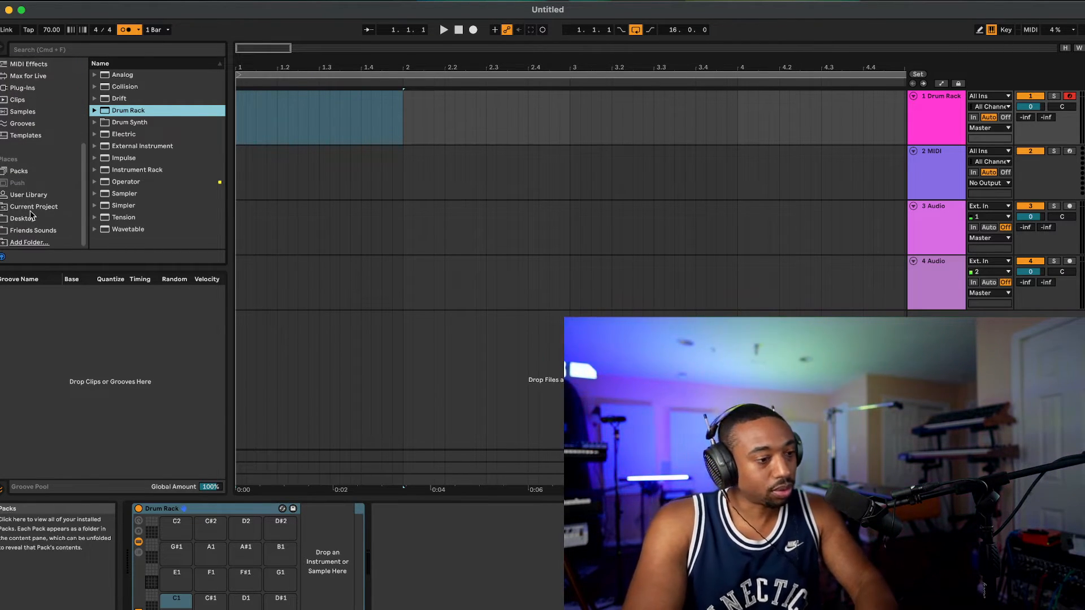
pyautogui.click(31, 229)
pyautogui.scroll(-10, 167, 179)
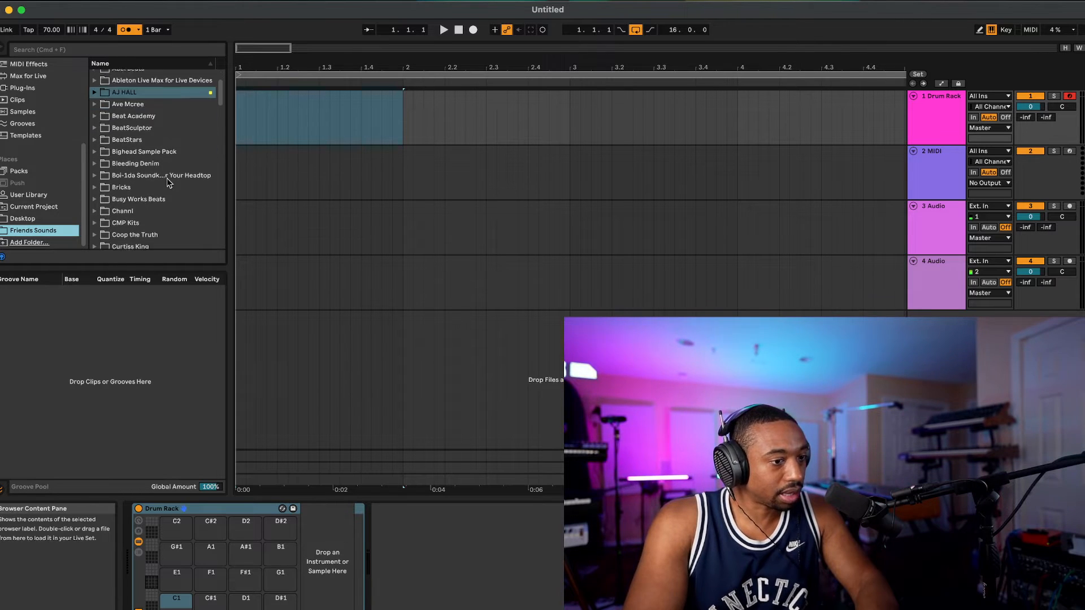
pyautogui.scroll(-10, 168, 182)
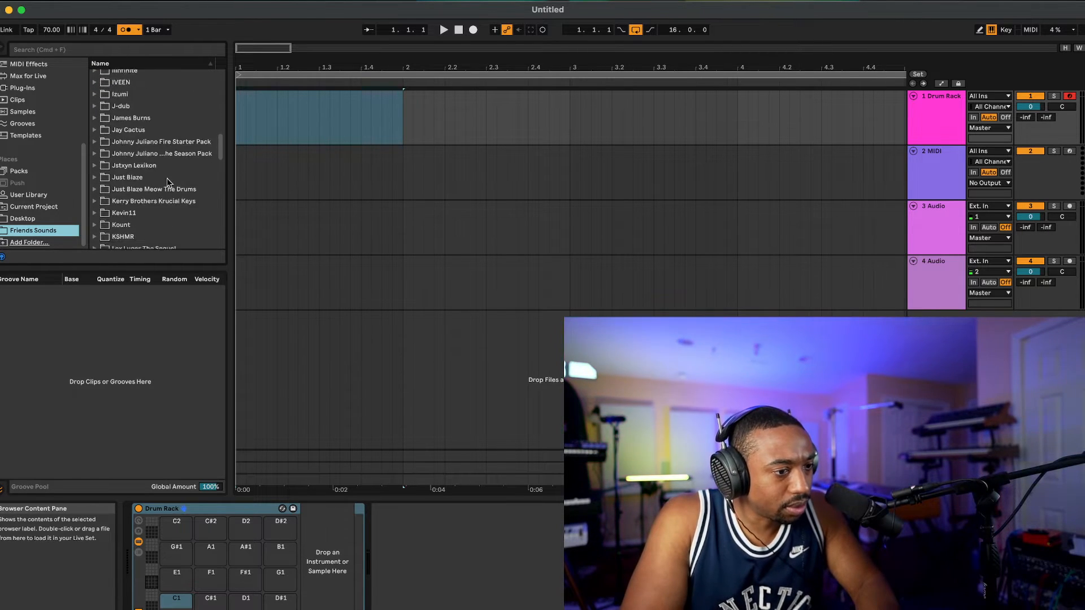
pyautogui.scroll(-3, 167, 178)
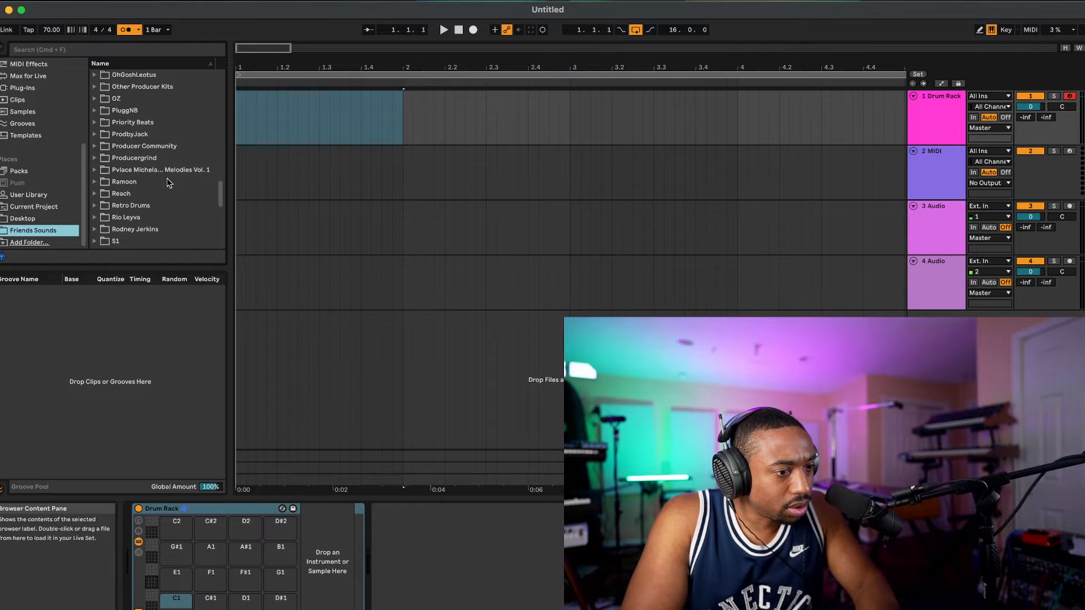
pyautogui.click(95, 174)
pyautogui.click(103, 187)
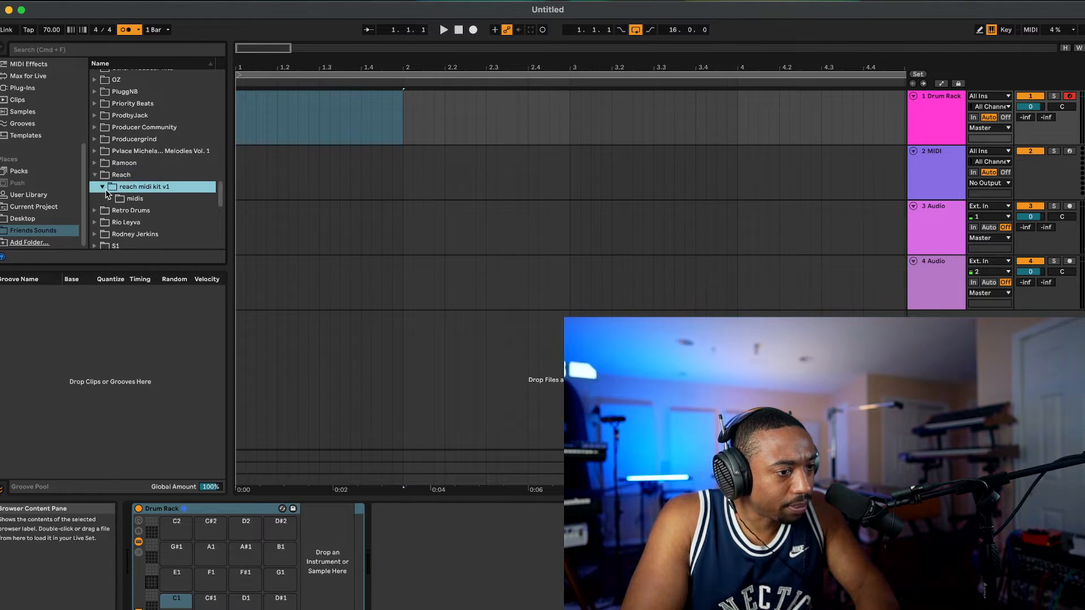
pyautogui.click(110, 199)
pyautogui.scroll(-2, 158, 222)
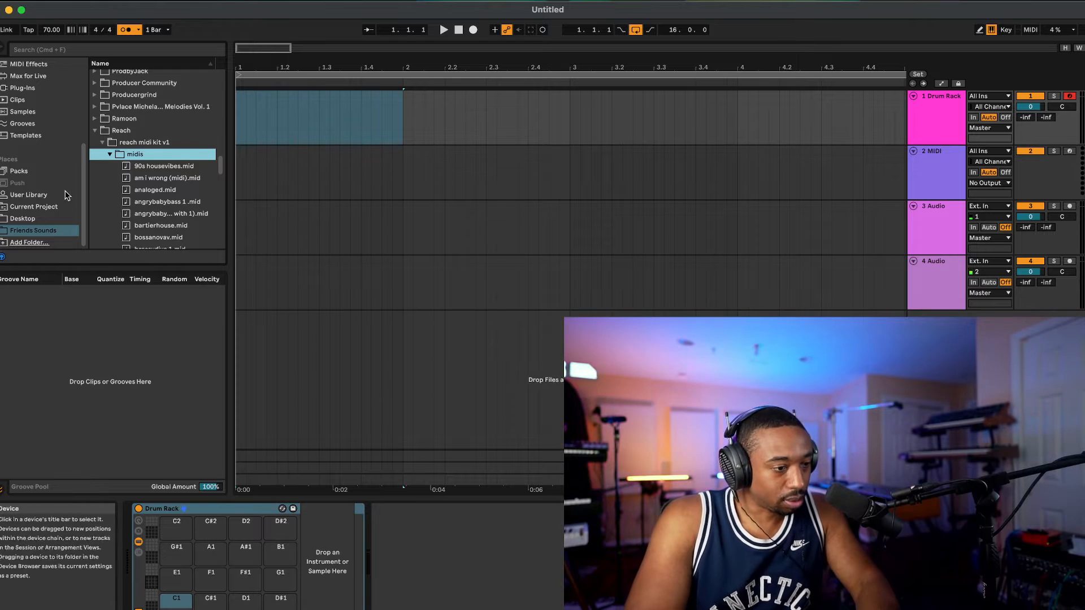
# Step: Open the Lunch77 collection and look through the drum kits inside the Lunch77 STS FULL PACK
pyautogui.scroll(5, 50, 181)
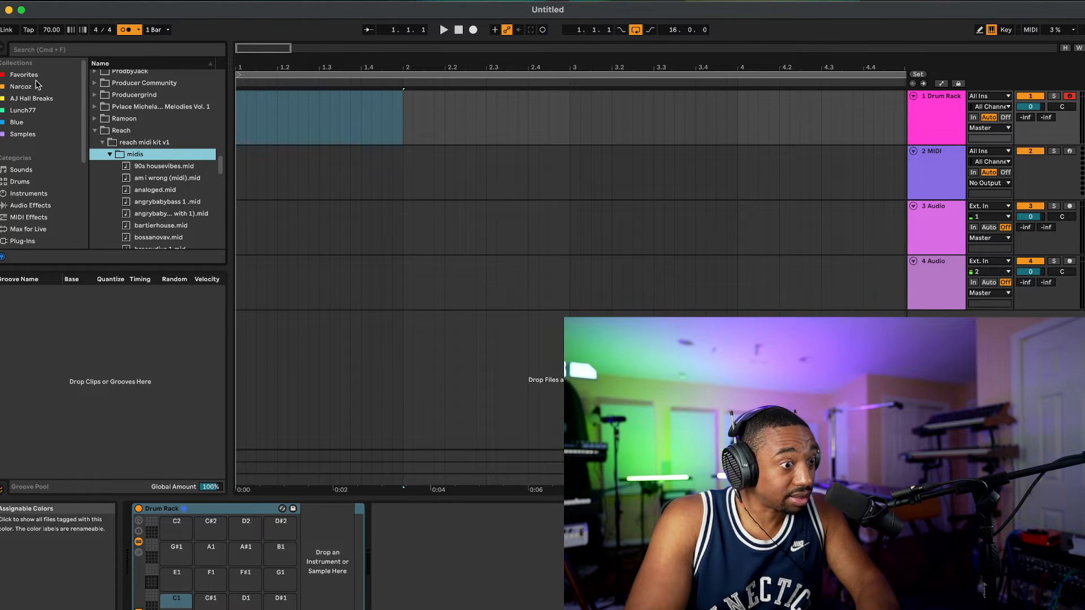
pyautogui.click(38, 109)
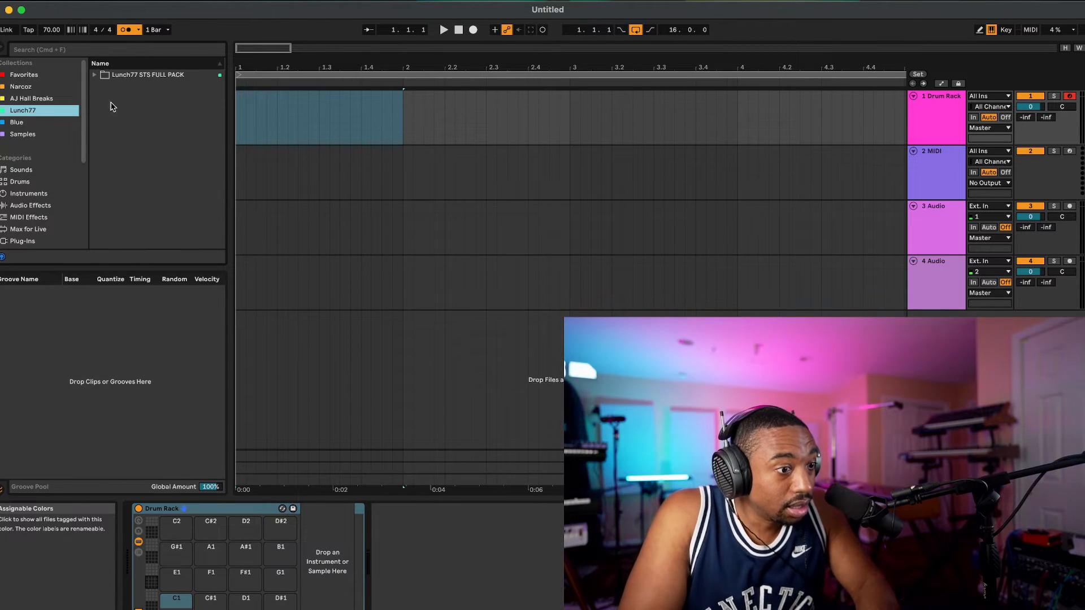
pyautogui.click(95, 75)
pyautogui.scroll(-10, 131, 120)
pyautogui.scroll(10, 131, 120)
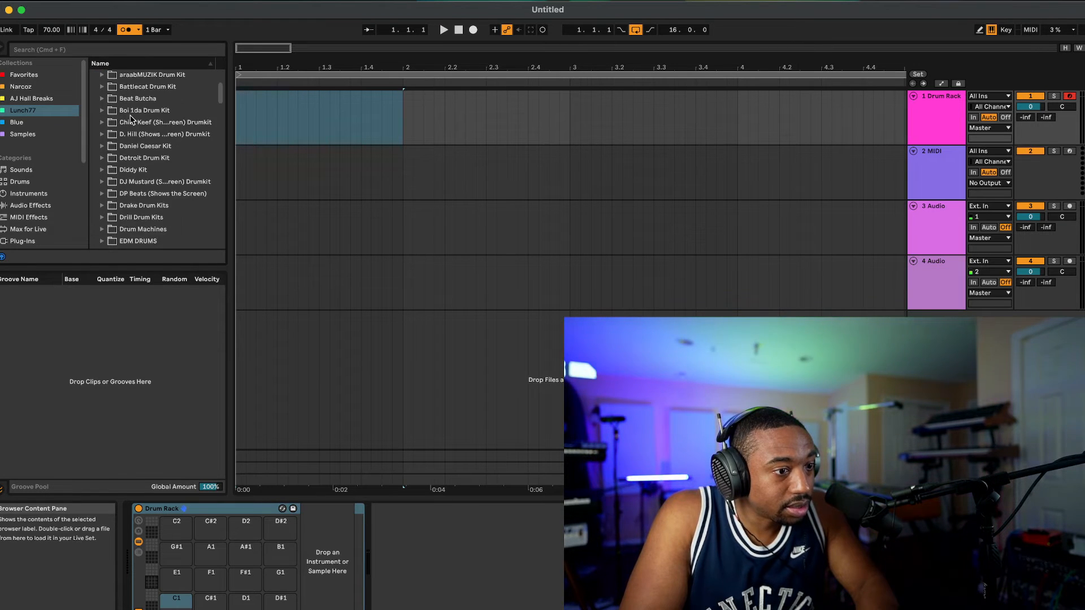
pyautogui.scroll(-8, 126, 115)
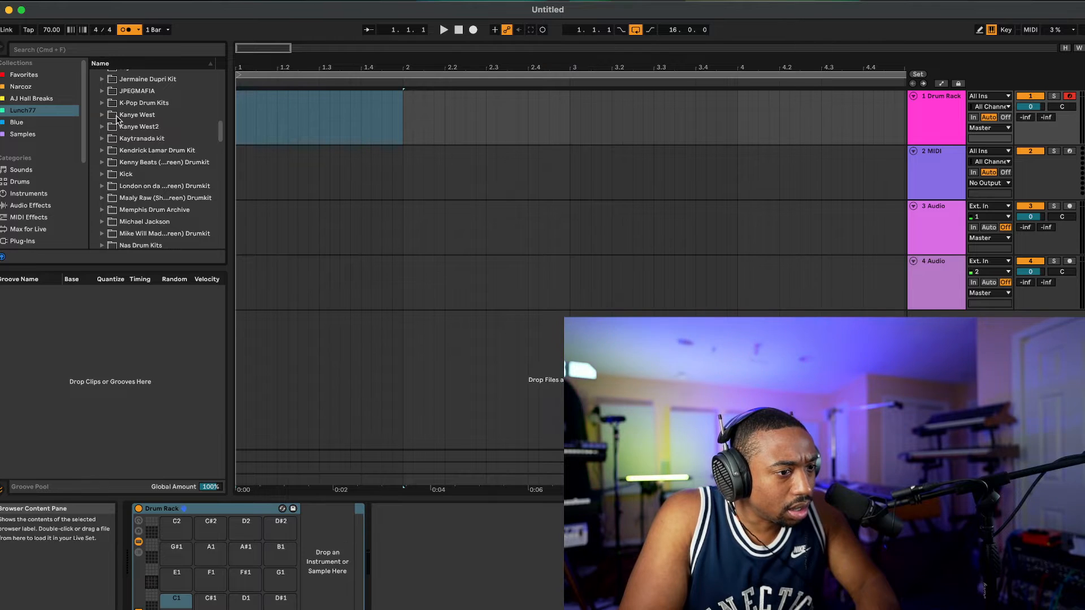
pyautogui.scroll(2, 120, 121)
pyautogui.scroll(-5, 117, 118)
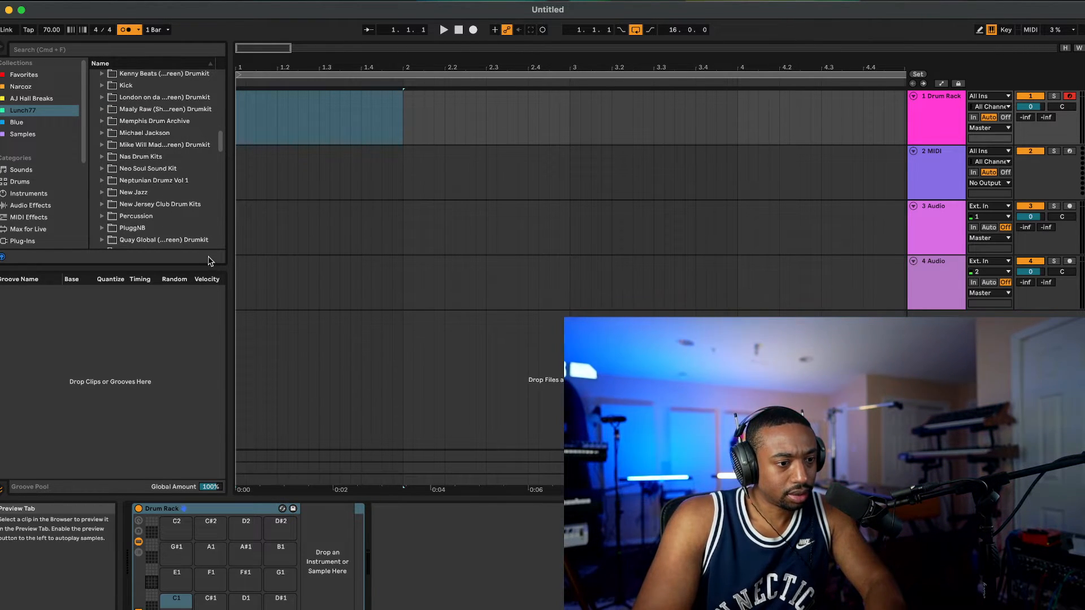
pyautogui.scroll(-8, 187, 212)
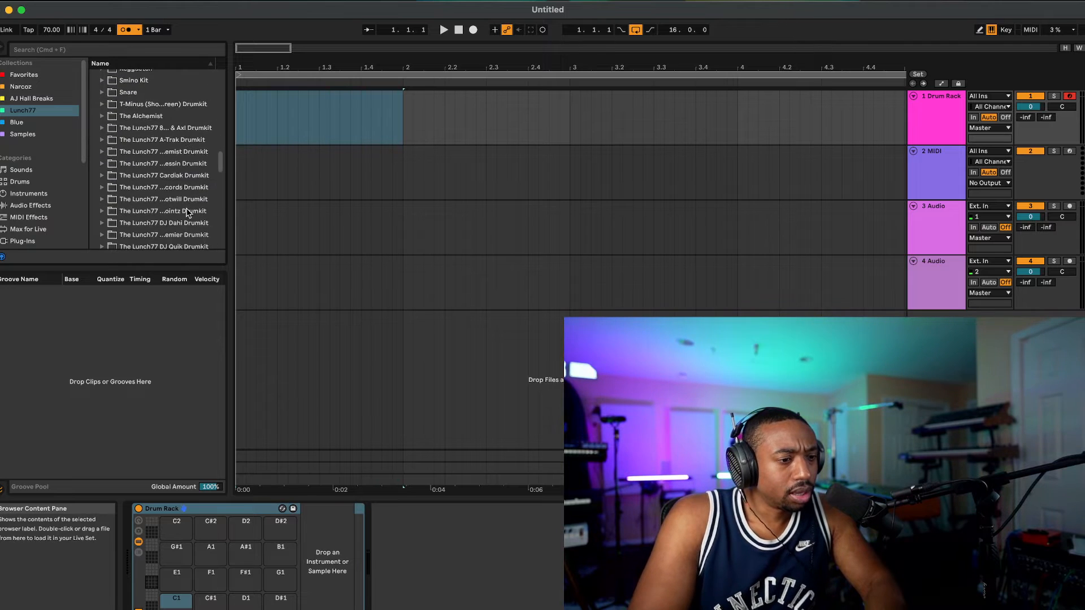
pyautogui.scroll(-10, 186, 213)
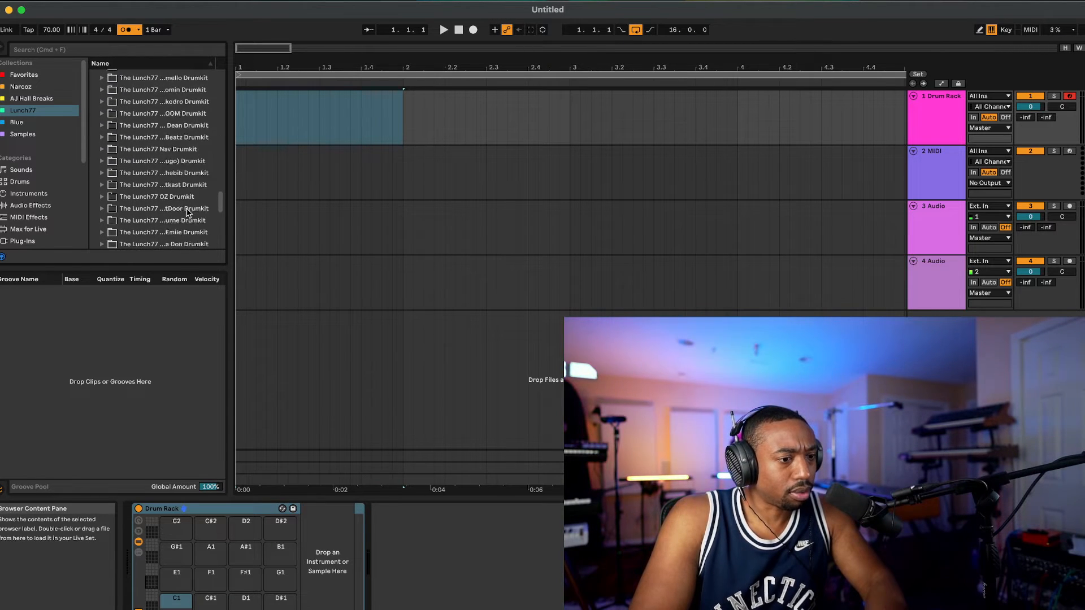
pyautogui.scroll(-5, 188, 213)
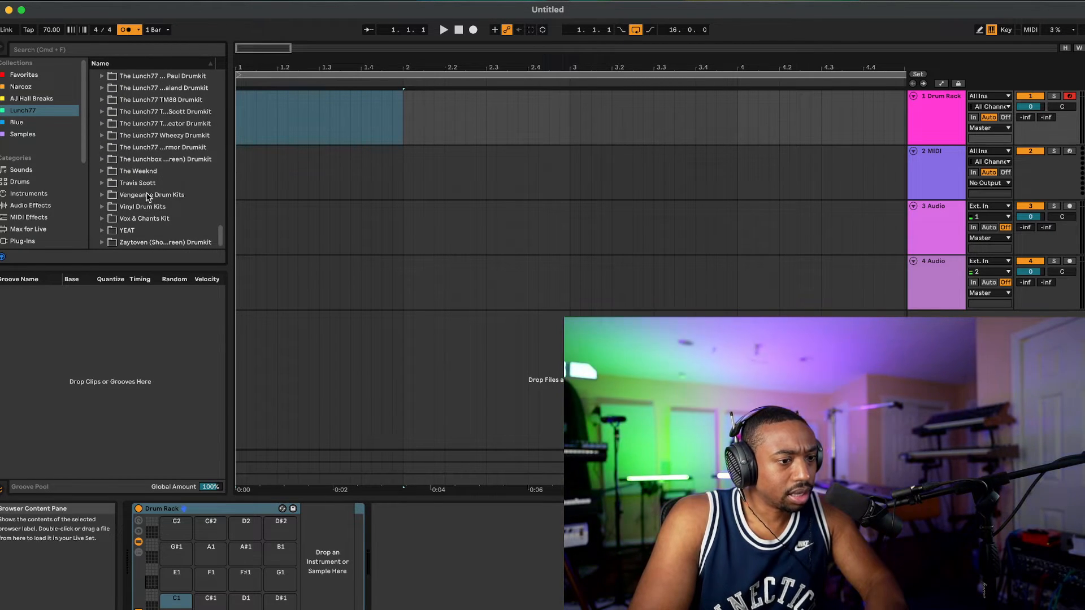
pyautogui.scroll(10, 148, 196)
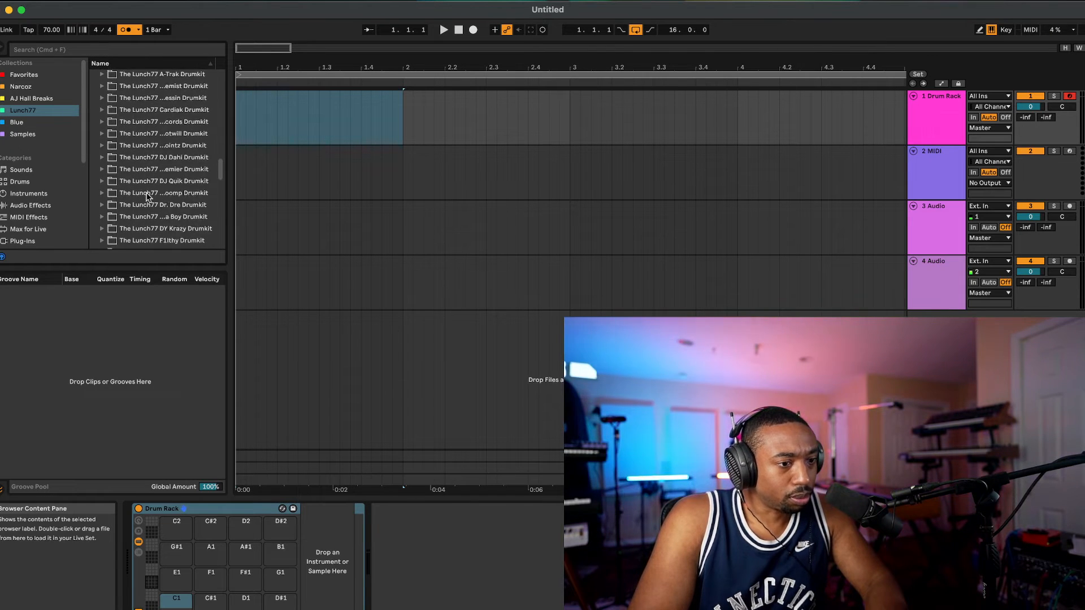
pyautogui.scroll(5, 148, 197)
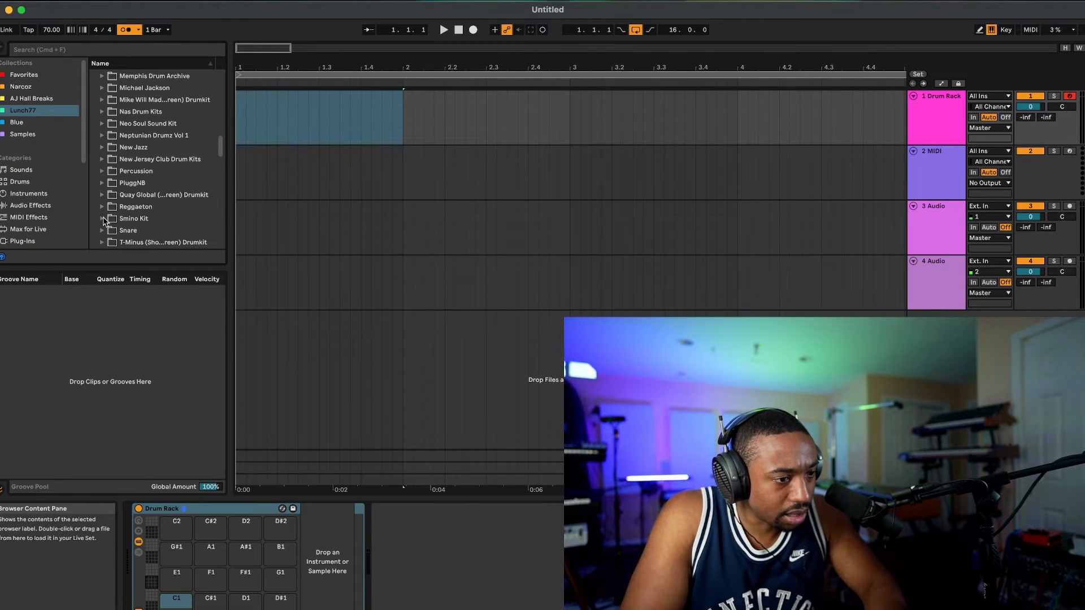
# Step: Audition the hats in the Smino Kit and load Hat 05 - Anita onto the Drum Rack's C#1 pad
pyautogui.click(103, 220)
pyautogui.scroll(-1, 137, 226)
pyautogui.click(109, 224)
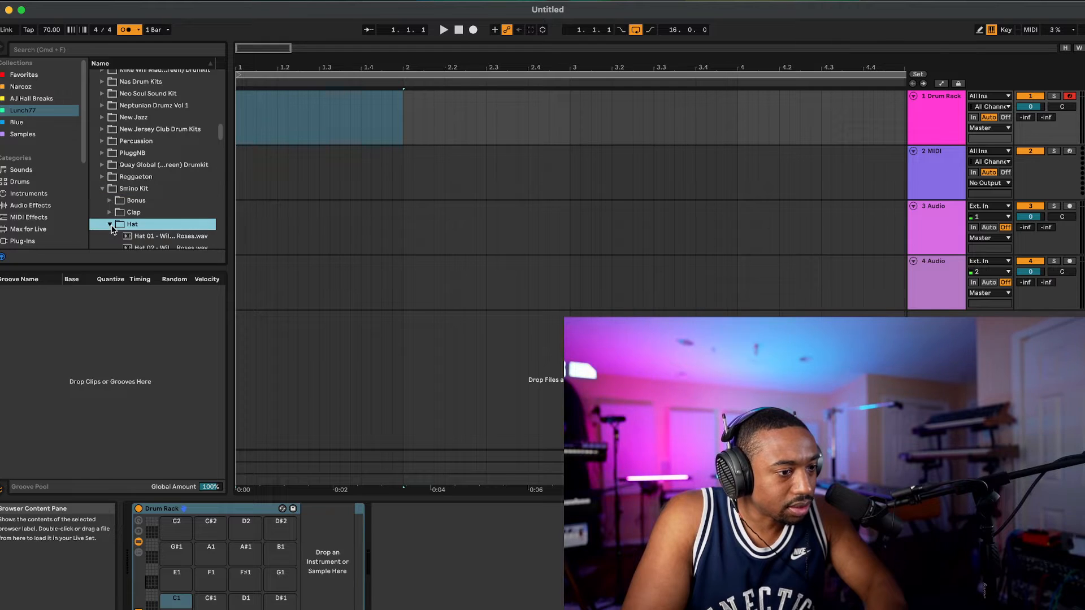
pyautogui.scroll(-1, 125, 224)
pyautogui.click(148, 210)
pyautogui.scroll(-1, 150, 212)
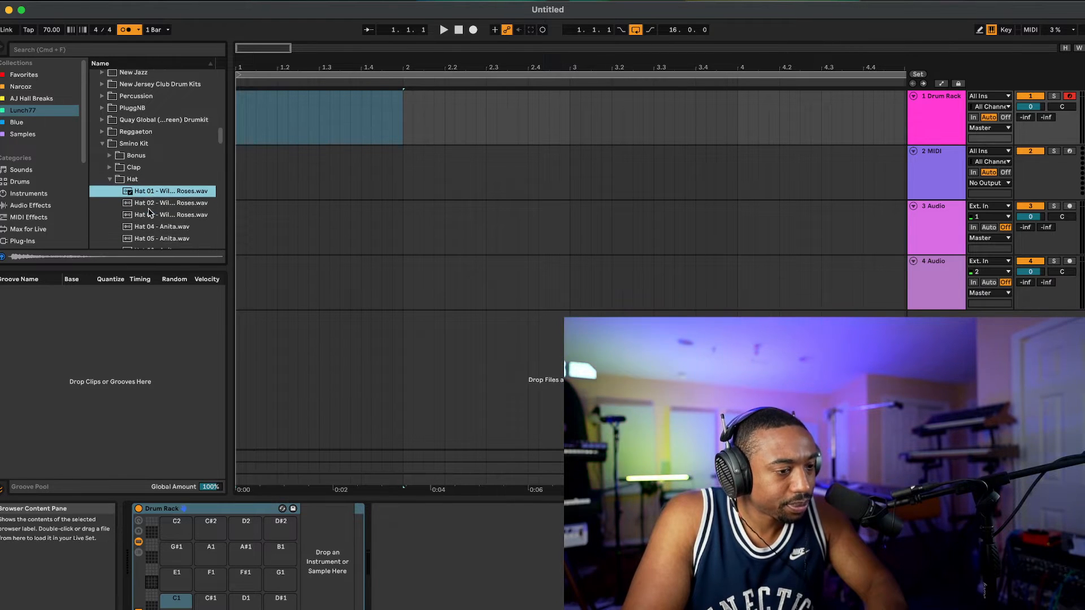
pyautogui.press('Down')
pyautogui.press('Down')
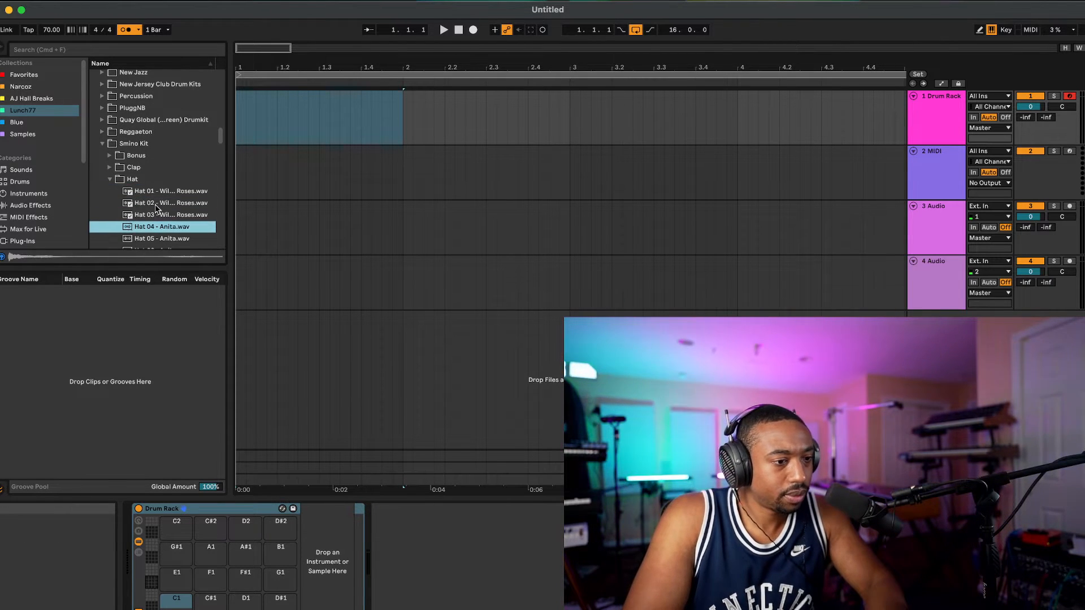
pyautogui.scroll(-2, 156, 175)
pyautogui.moveTo(159, 183); pyautogui.dragTo(209, 604)
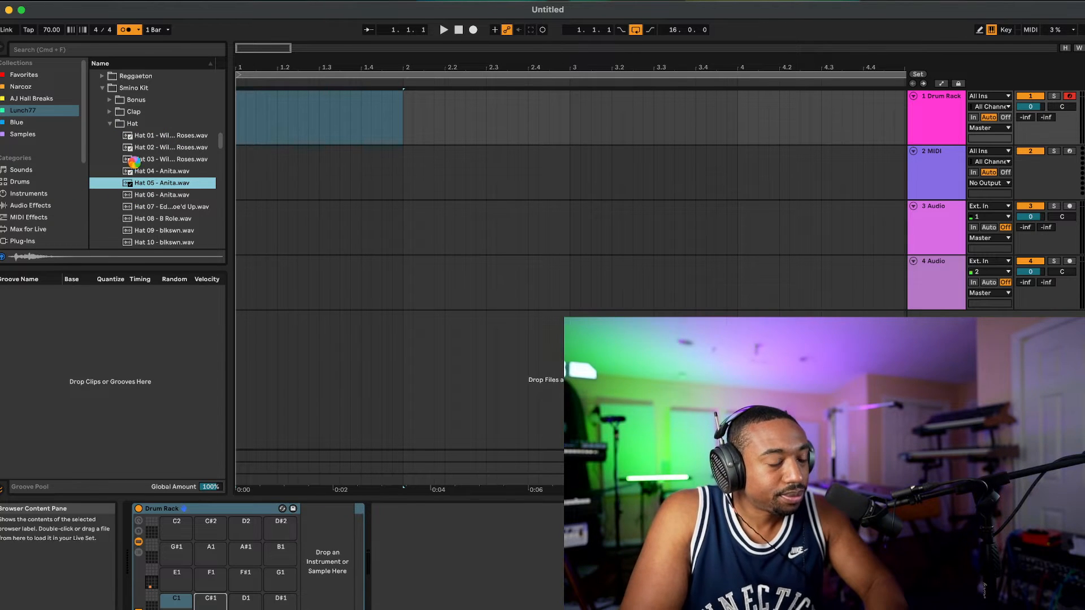
# Step: Load Kick 01 - blkjuptr from the Smino Kit's Kick folder onto the Drum Rack's C1 pad
pyautogui.click(112, 125)
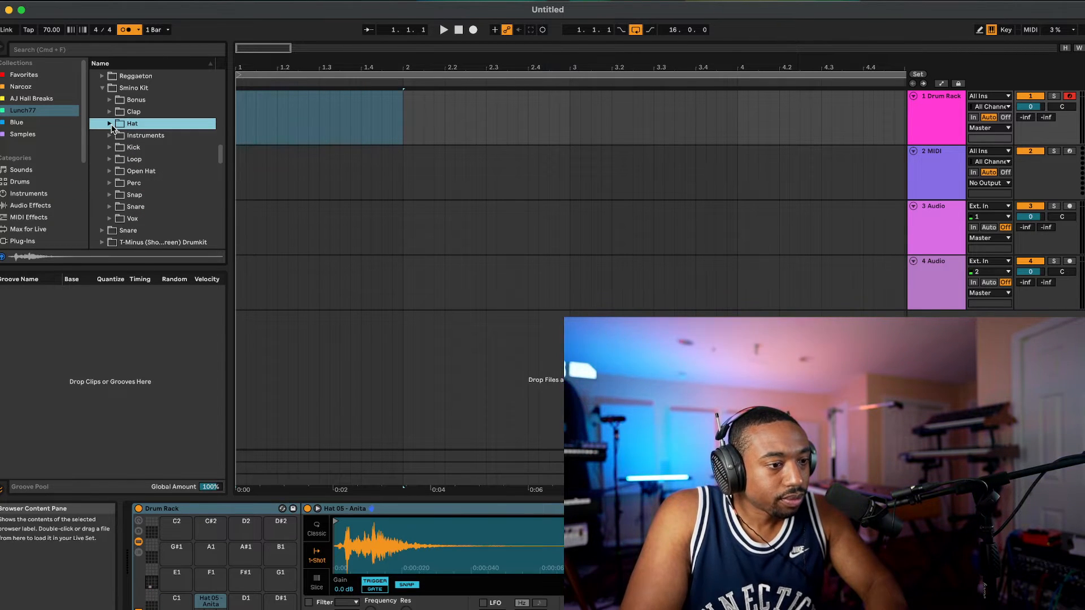
pyautogui.click(110, 147)
pyautogui.click(147, 162)
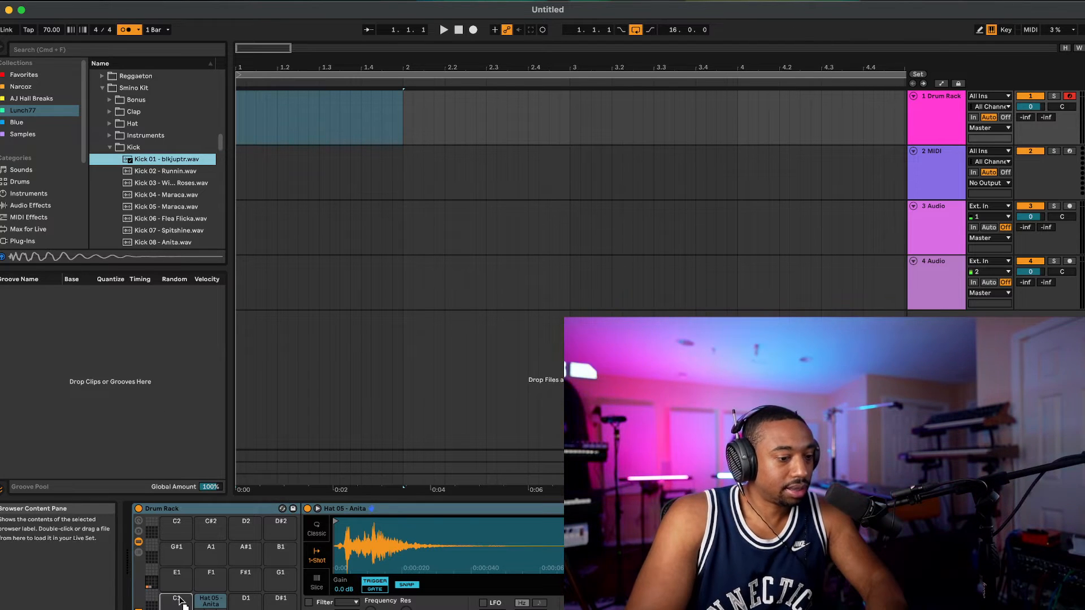
pyautogui.moveTo(180, 602); pyautogui.dragTo(180, 603)
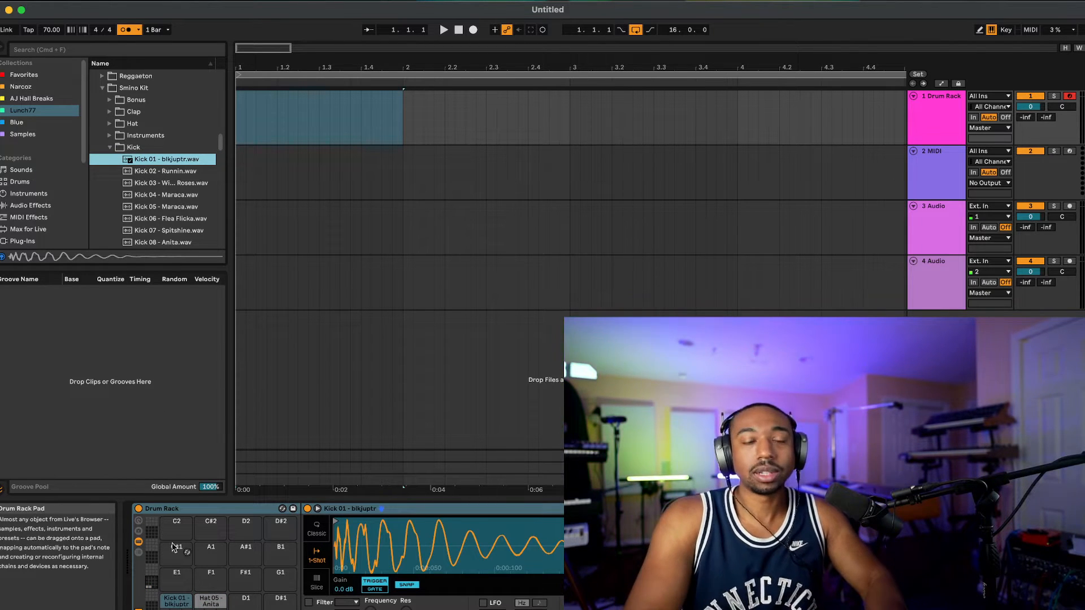
# Step: Load Snare 01 - blkjuptr from the Smino Kit's Snare folder onto the Drum Rack's D1 pad
pyautogui.click(110, 147)
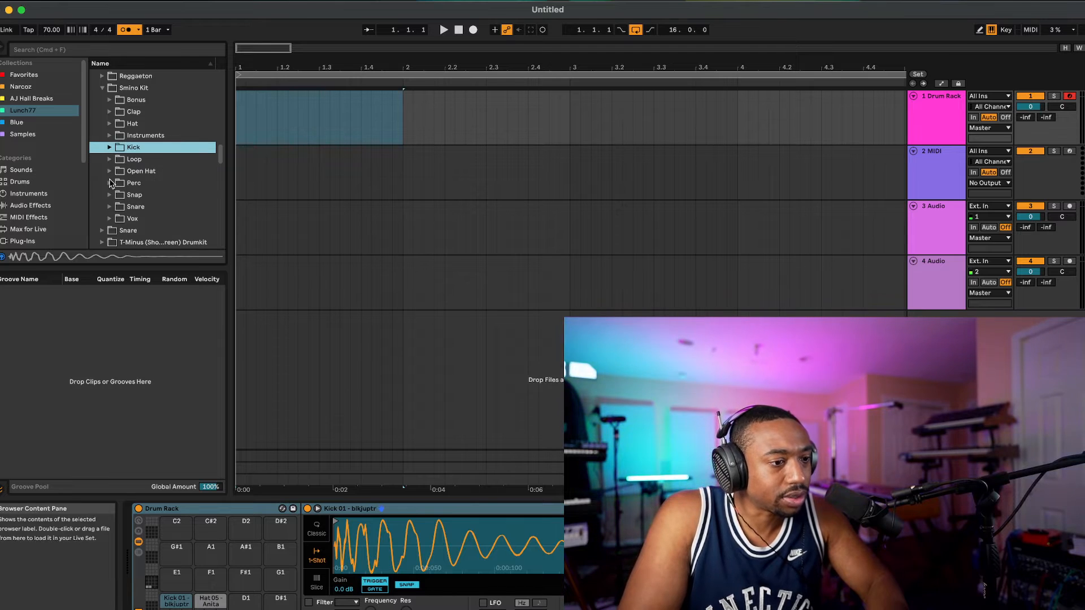
pyautogui.click(111, 207)
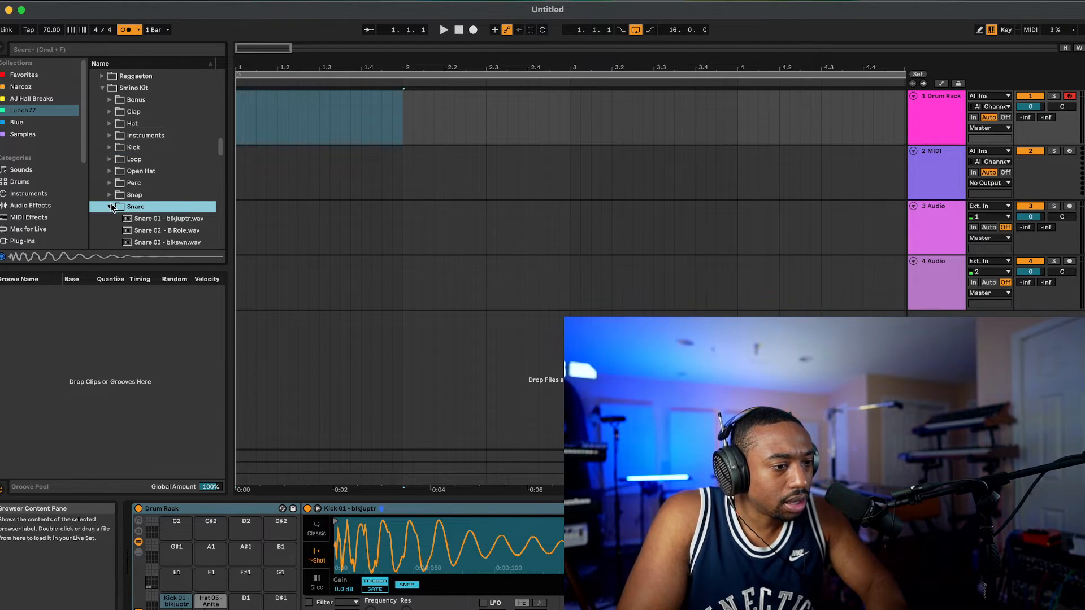
pyautogui.click(168, 221)
pyautogui.scroll(-3, 166, 209)
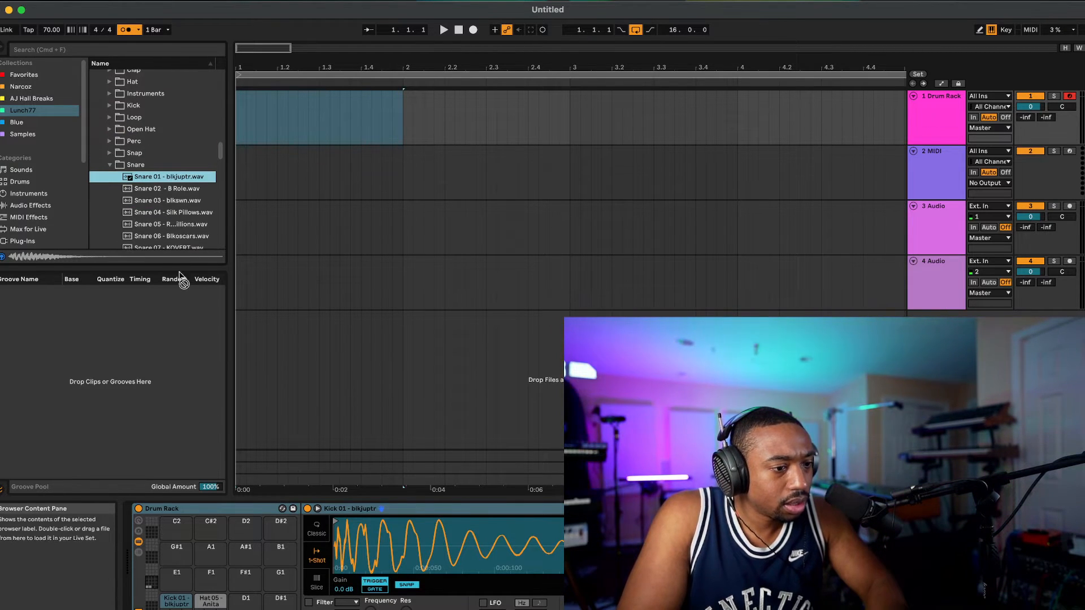
pyautogui.moveTo(241, 605); pyautogui.dragTo(251, 603)
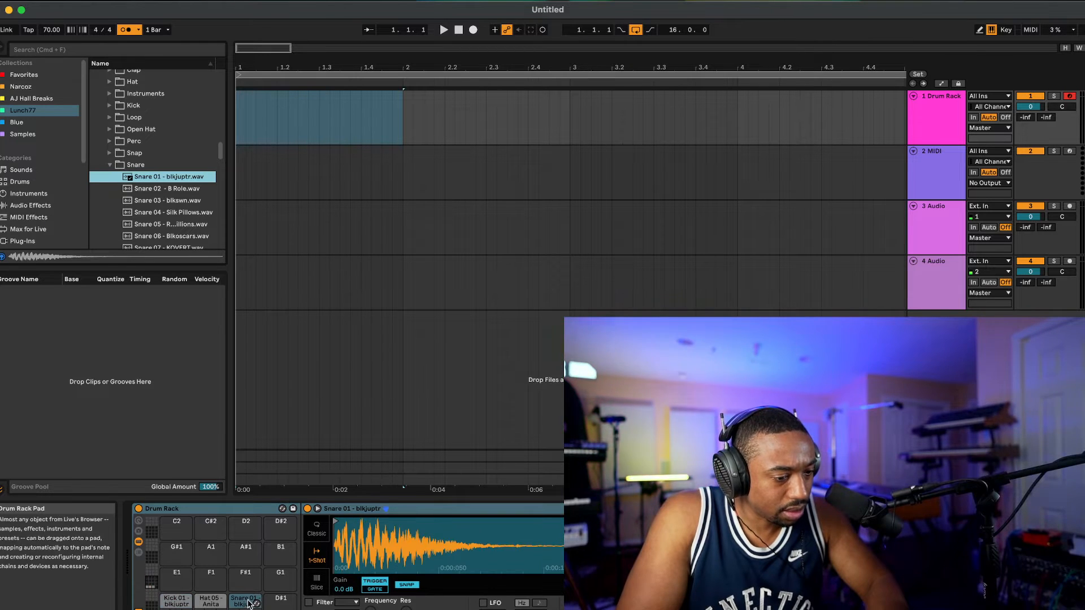
# Step: Insert an empty MIDI clip in the first bar of the Drum Rack track and set its fixed note grid to 1/16
pyautogui.rightClick(371, 123)
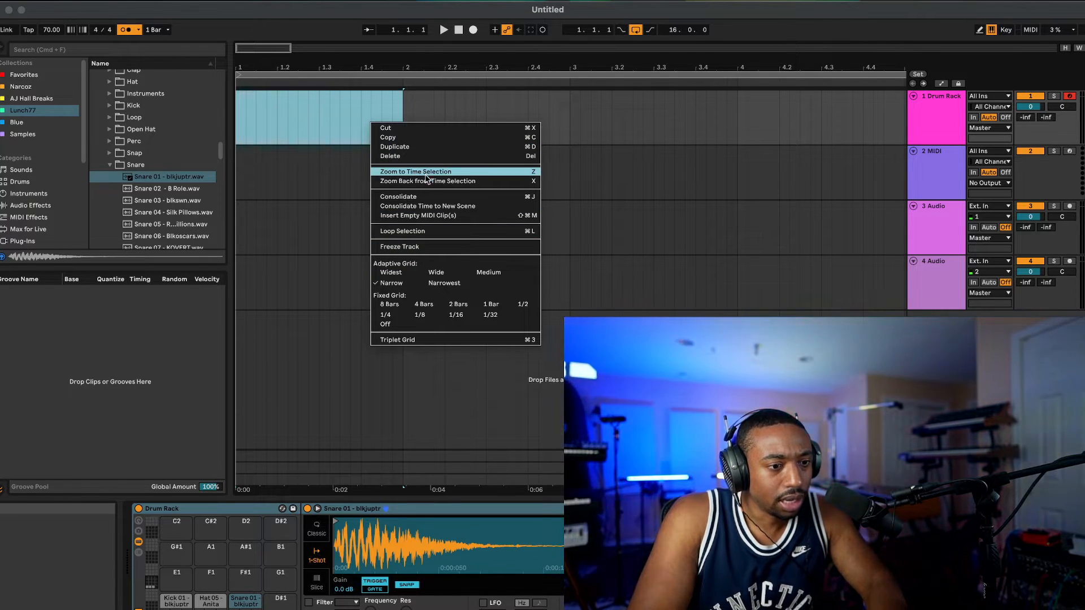
pyautogui.click(456, 216)
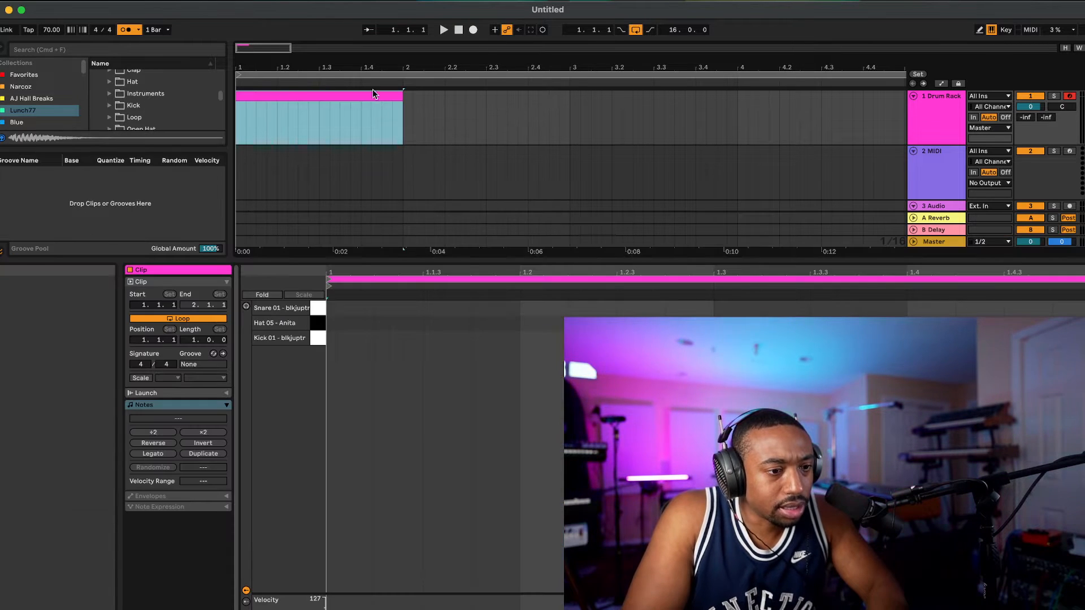
pyautogui.click(424, 347)
pyautogui.rightClick(423, 347)
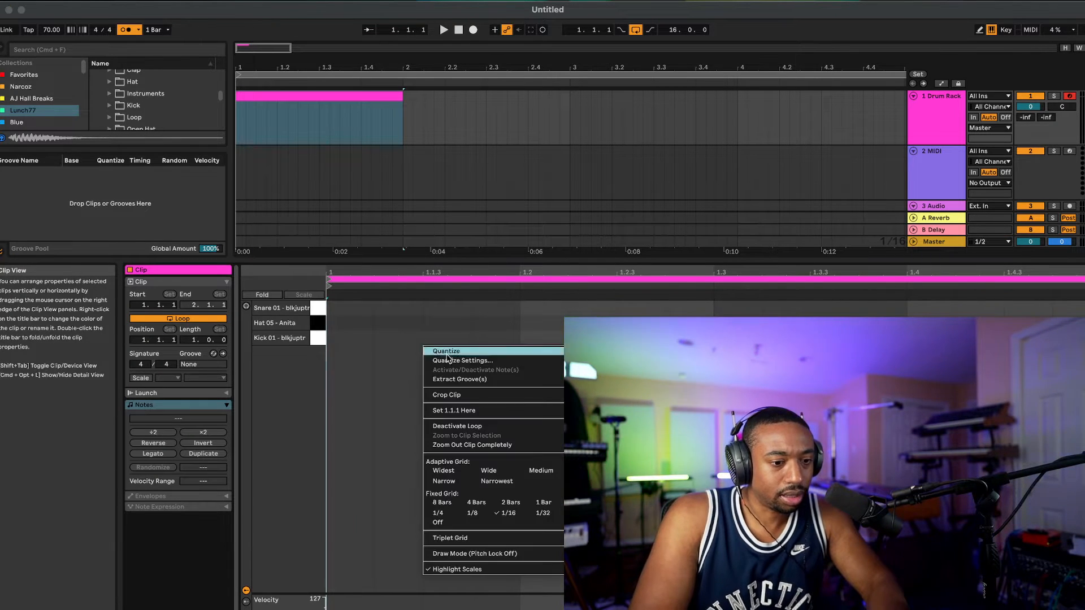
pyautogui.click(487, 514)
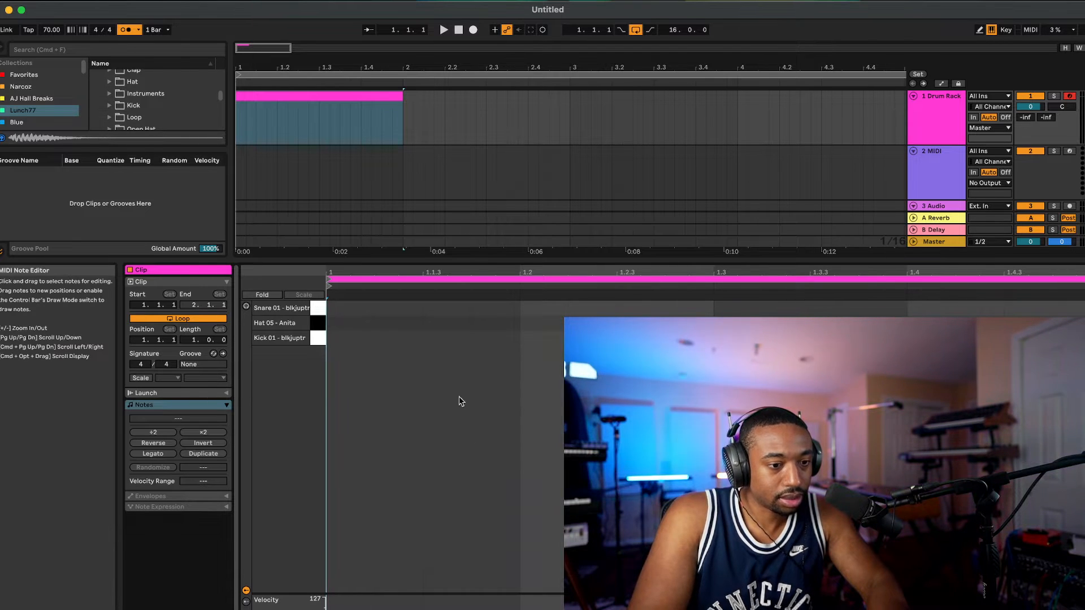
pyautogui.rightClick(452, 371)
pyautogui.click(536, 538)
pyautogui.click(487, 440)
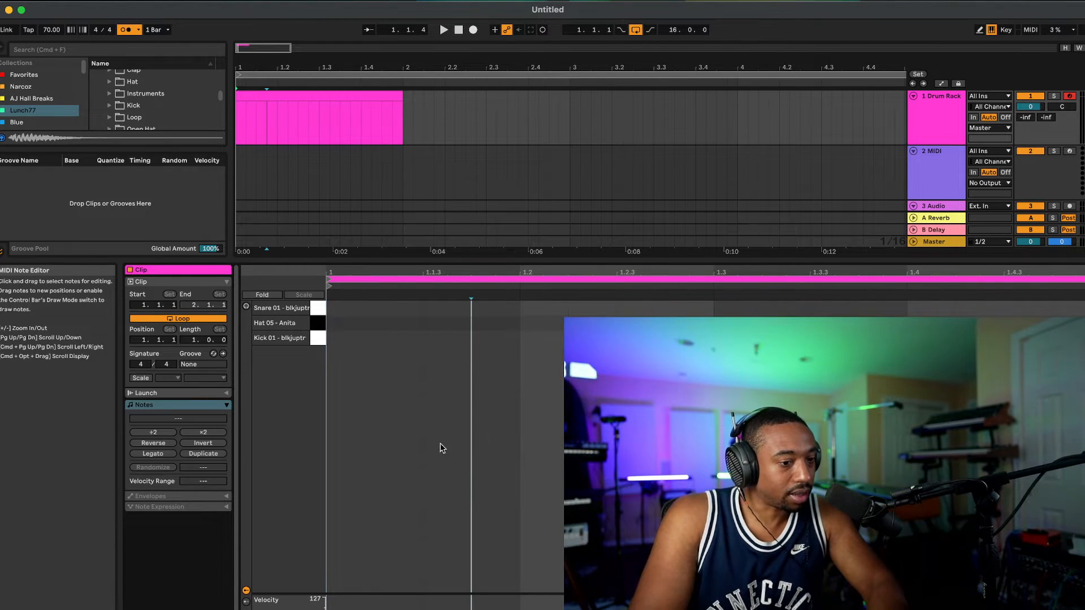
# Step: Add a one-sixteenth kick note at the start of the clip and set the clip's end to 3.1.1
pyautogui.doubleClick(342, 339)
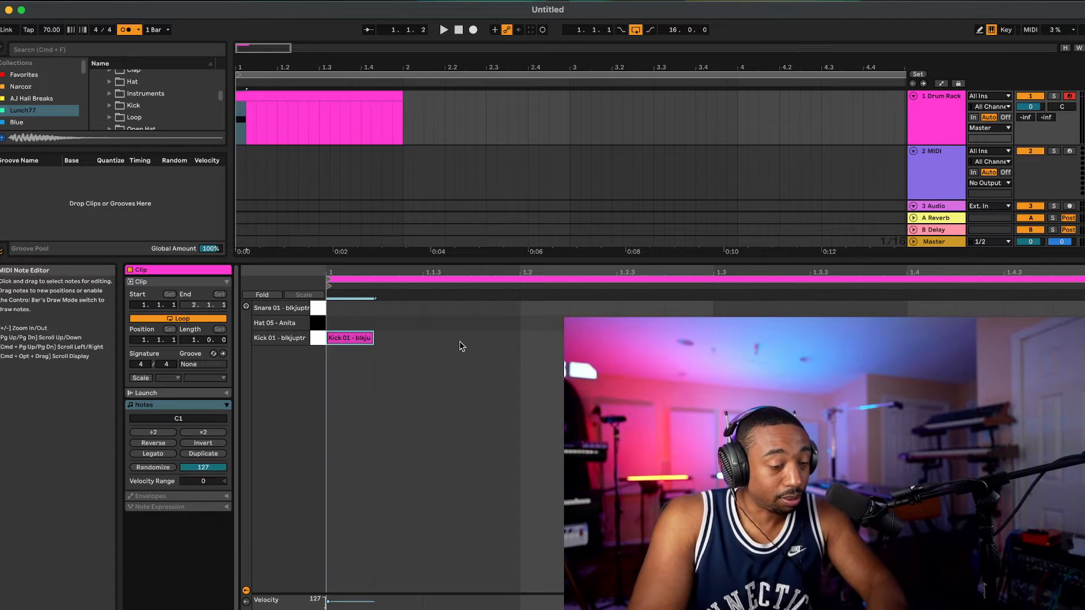
pyautogui.click(400, 98)
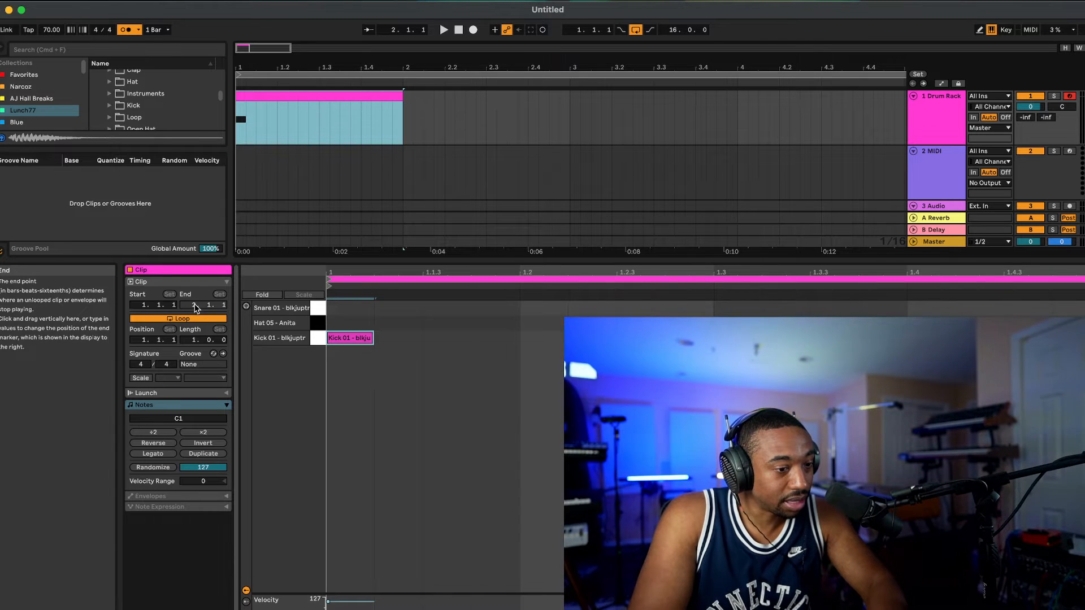
pyautogui.click(198, 306)
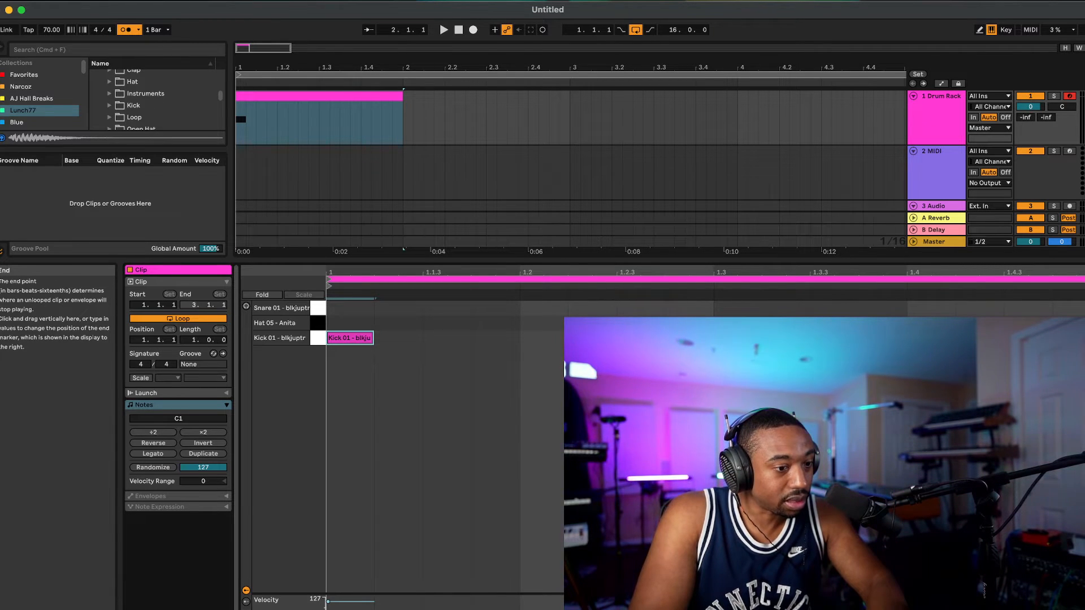
# Step: Play the arrangement from the beginning to audition the kick clip and stop playback
pyautogui.click(347, 157)
pyautogui.press('space')
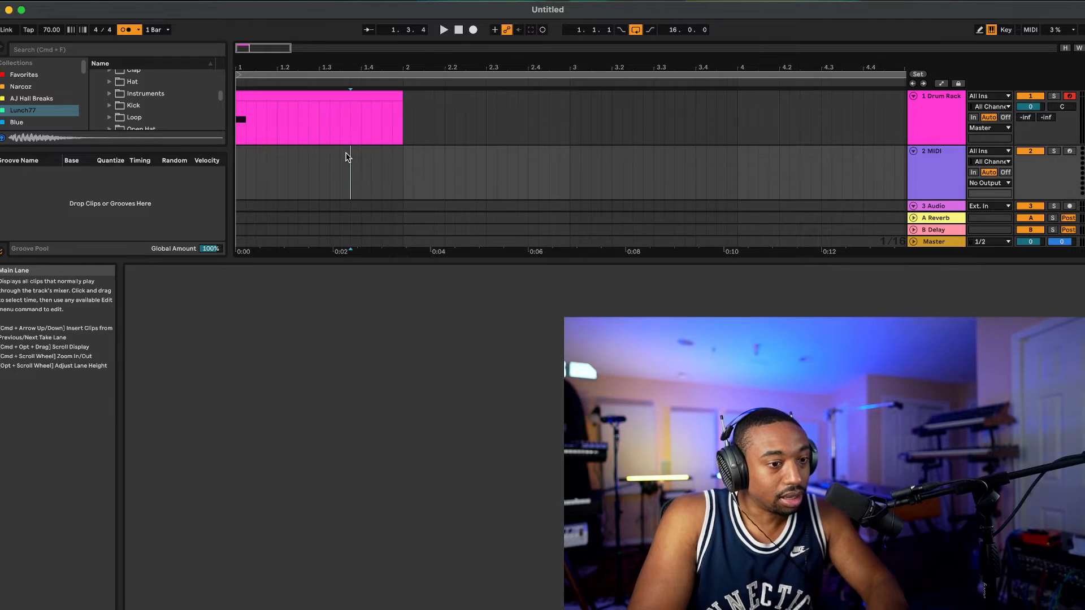
pyautogui.press('space')
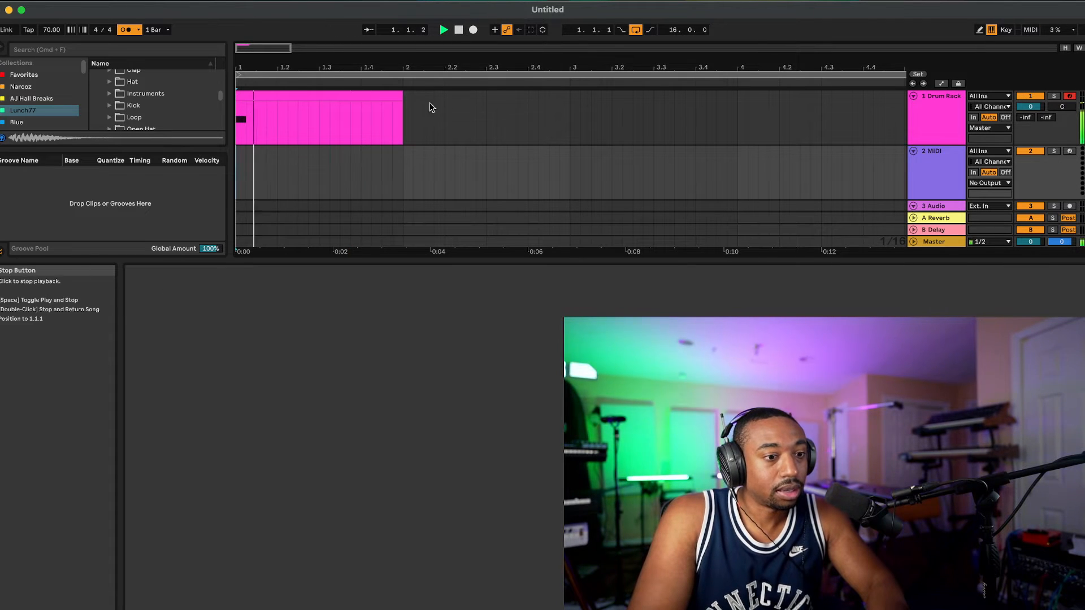
pyautogui.scroll(-10, 424, 105)
pyautogui.press('space')
# Step: Shorten the arrangement loop to the first bar and play the looped kick clip
pyautogui.moveTo(416, 75); pyautogui.dragTo(241, 75)
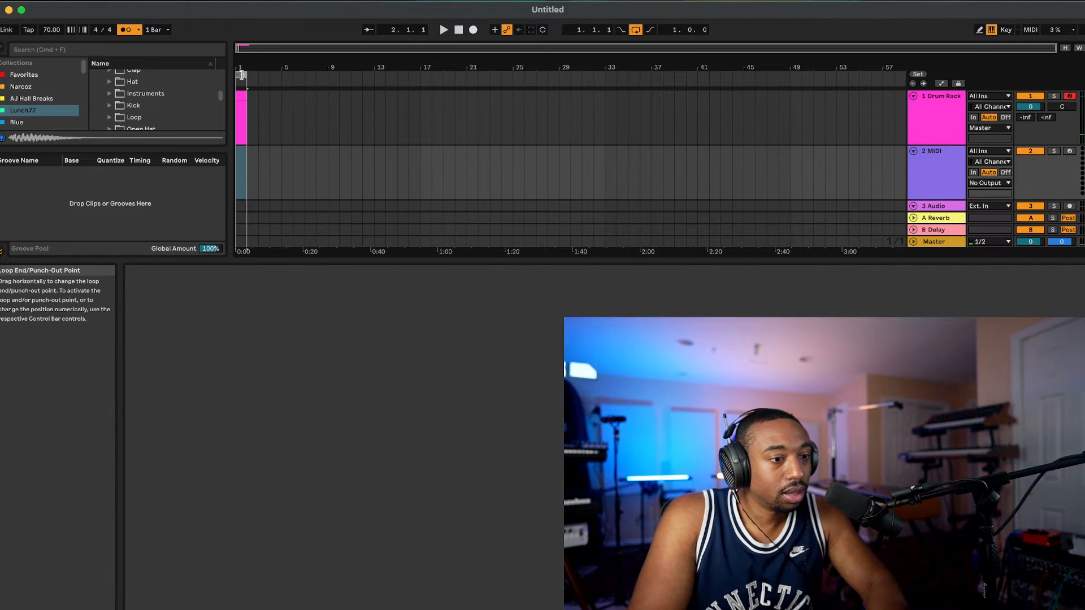
pyautogui.press('space')
pyautogui.scroll(5, 255, 121)
pyautogui.hscroll(-3, 255, 121)
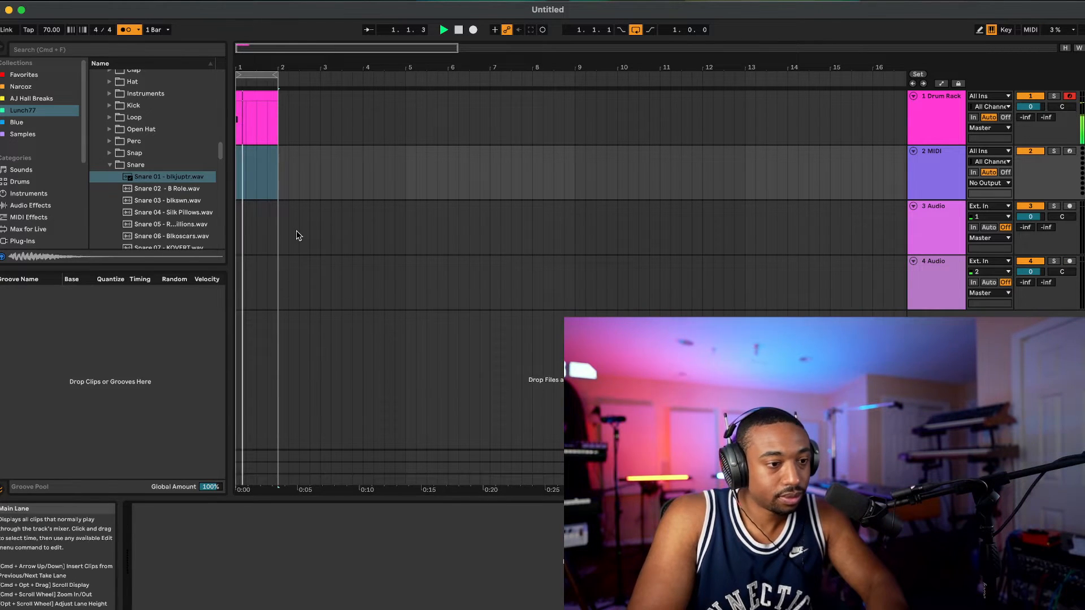
pyautogui.scroll(2, 296, 231)
# Step: Reopen the Drum Rack clip for note editing and add a one-sixteenth snare note on beat 1.2
pyautogui.doubleClick(247, 91)
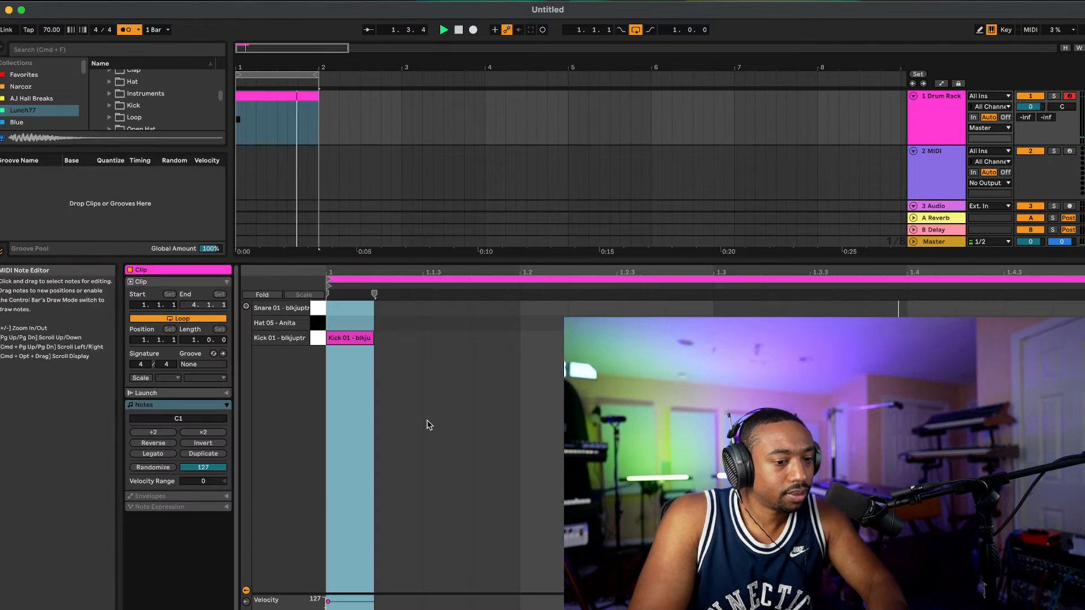
pyautogui.doubleClick(522, 310)
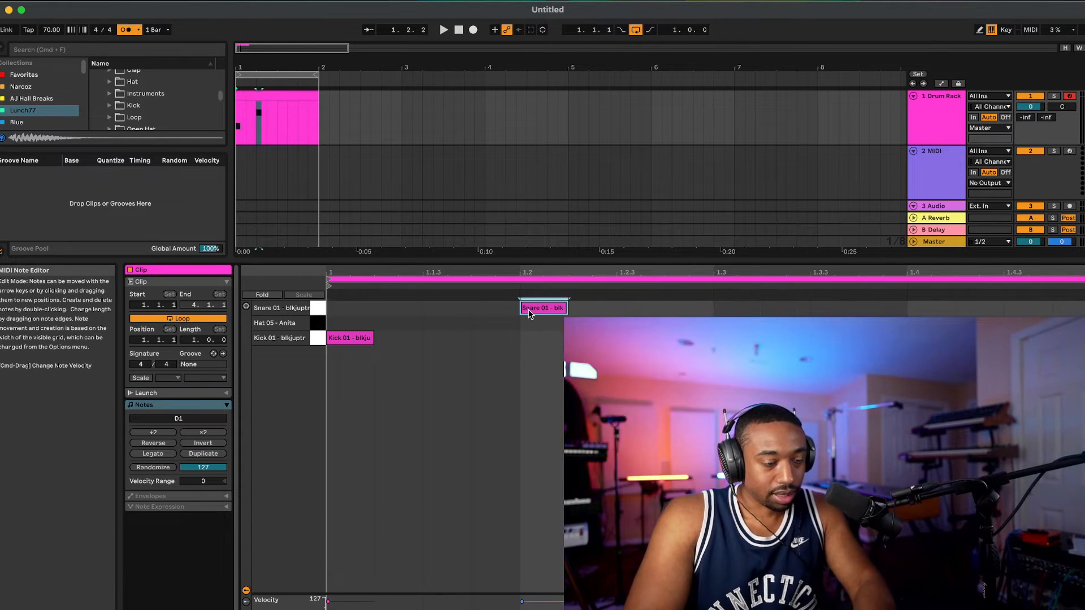
# Step: Play the looped drum clip and add a one-sixteenth kick note on 1.3.3 and a snare note on 1.4
pyautogui.click(529, 311)
pyautogui.click(538, 327)
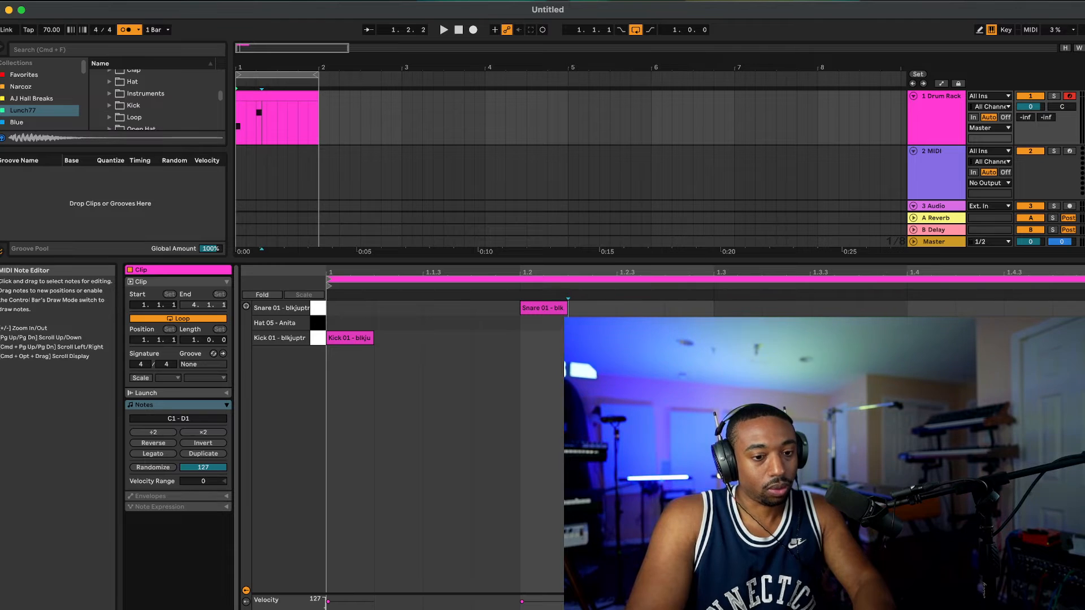
pyautogui.click(289, 77)
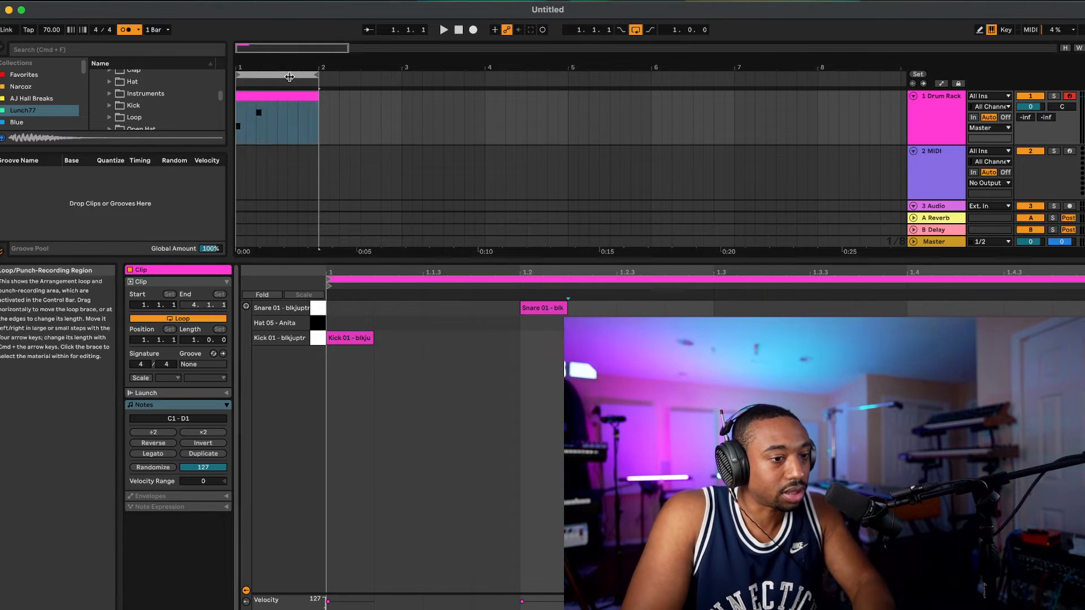
pyautogui.click(444, 30)
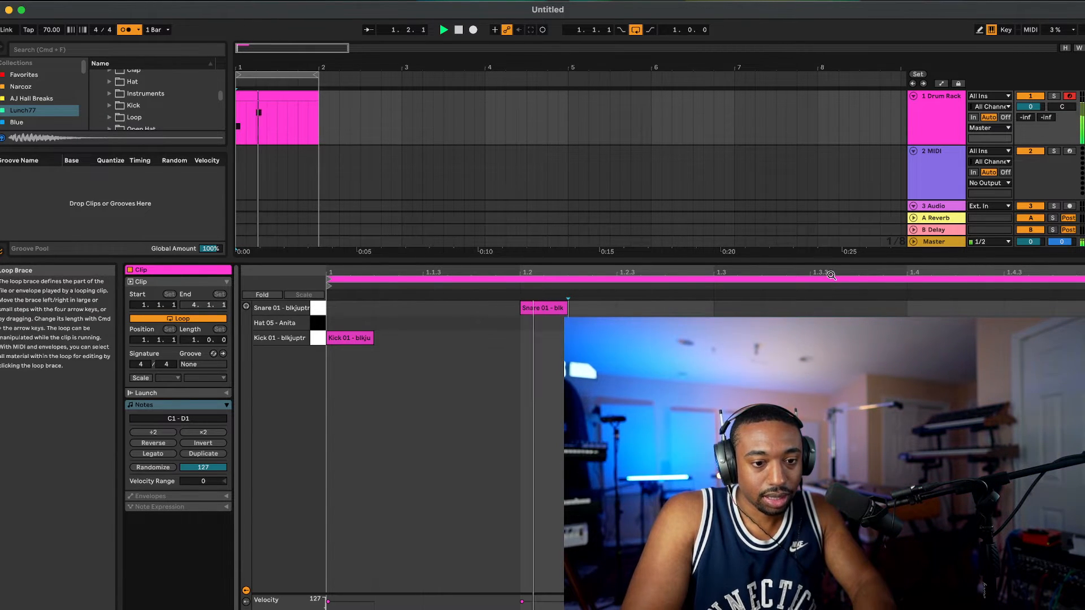
pyautogui.moveTo(817, 277)
pyautogui.mouseDown()
pyautogui.moveTo(818, 288)
pyautogui.moveTo(823, 278)
pyautogui.mouseUp()
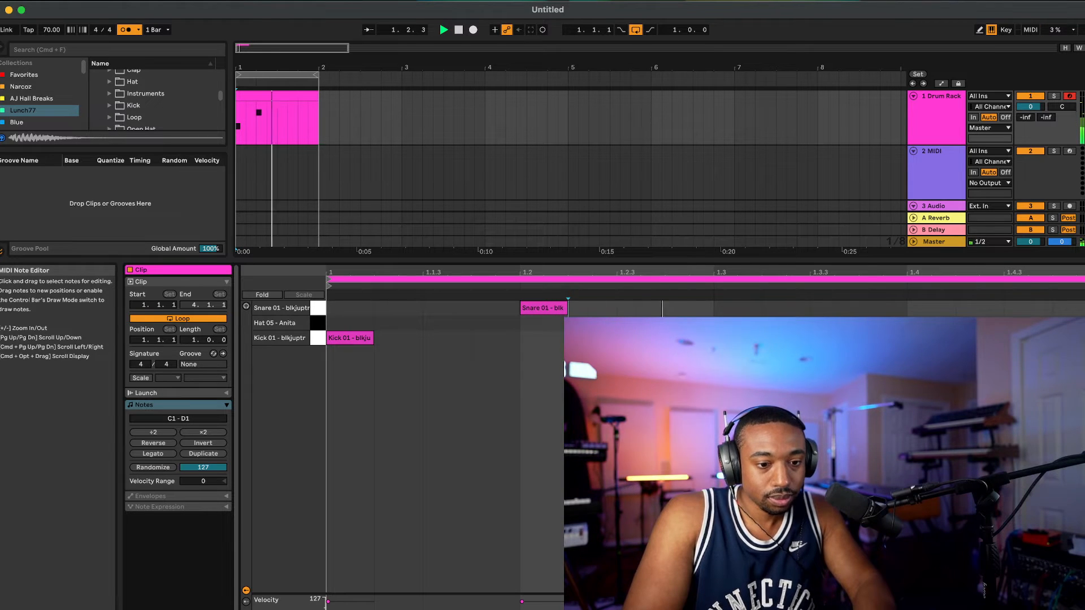
pyautogui.doubleClick(831, 338)
pyautogui.doubleClick(926, 308)
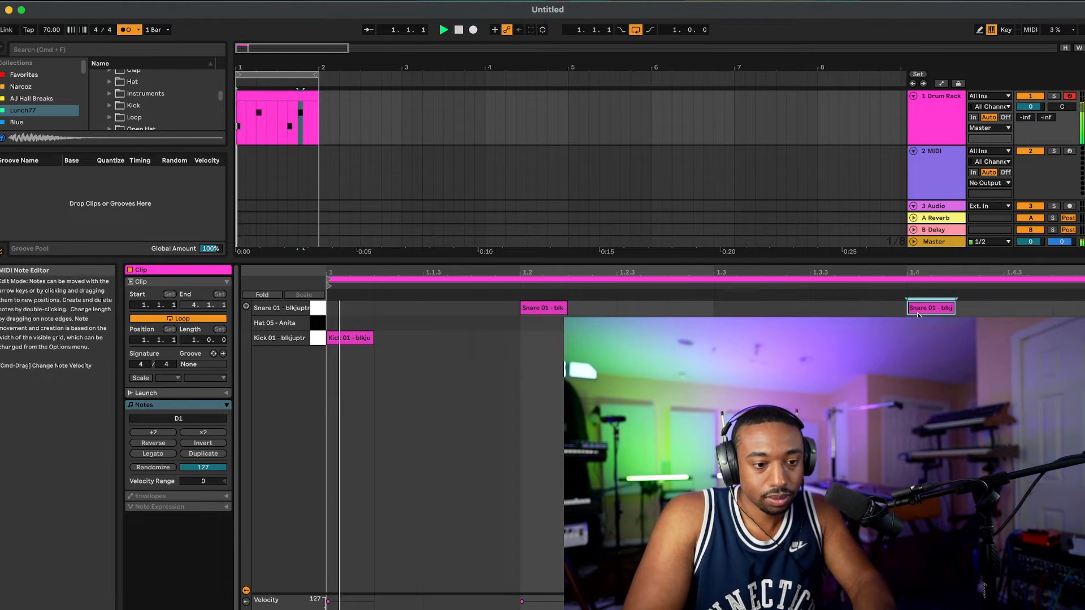
# Step: Fill the whole bar with consecutive one-sixteenth hat notes by duplicating the first ones from the clip's start
pyautogui.doubleClick(391, 323)
pyautogui.keyDown('shift'); pyautogui.click(354, 323); pyautogui.keyUp('shift')
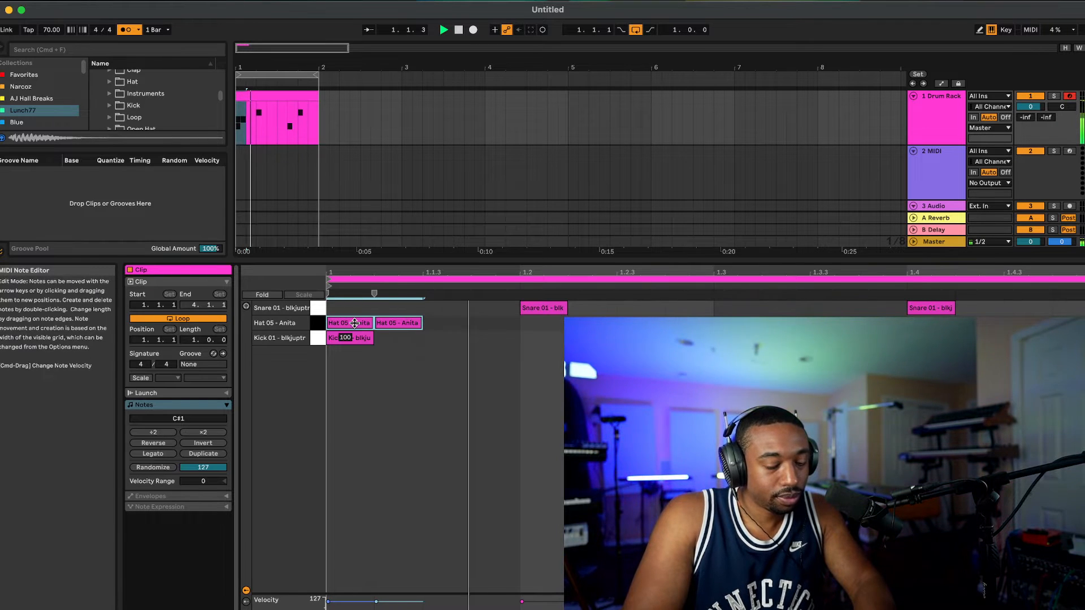
pyautogui.press('super+d')
pyautogui.press('super+d')
pyautogui.press('super+d')
pyautogui.press('super+d')
pyautogui.press('super+d')
pyautogui.press('super+d')
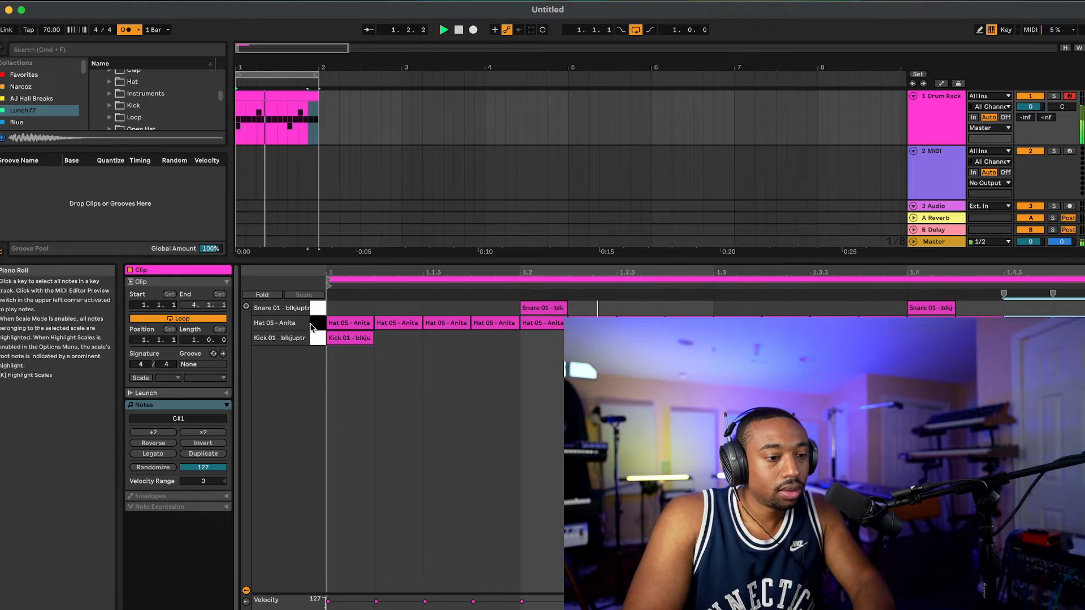
# Step: Select all hat notes, try shifting them two sixteenths later, and move them back to the start of the bar
pyautogui.press('super+a')
pyautogui.press('Right')
pyautogui.press('Right')
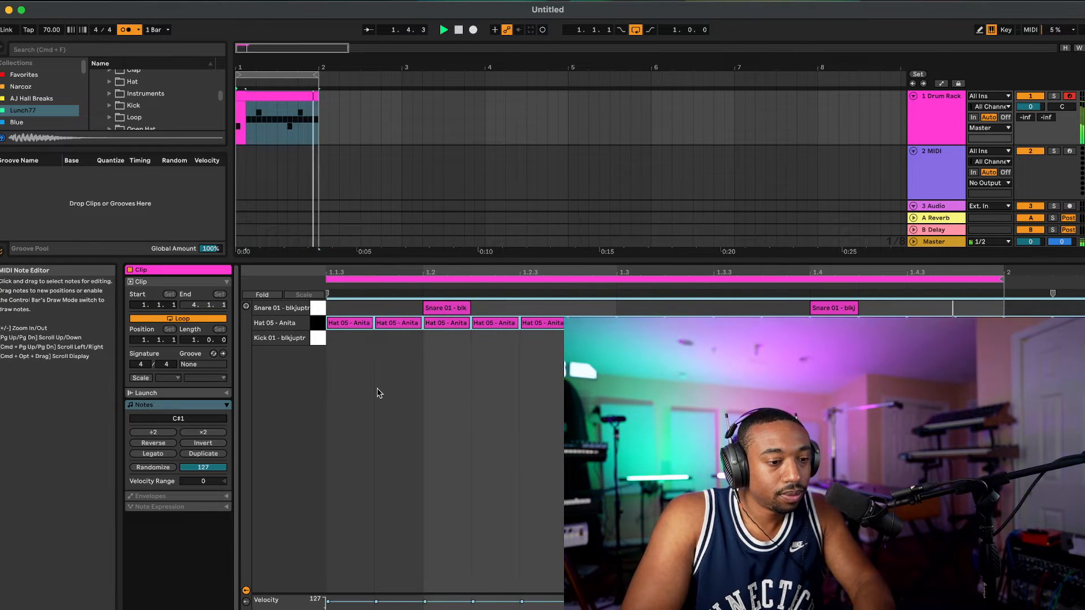
pyautogui.hscroll(-3, 380, 394)
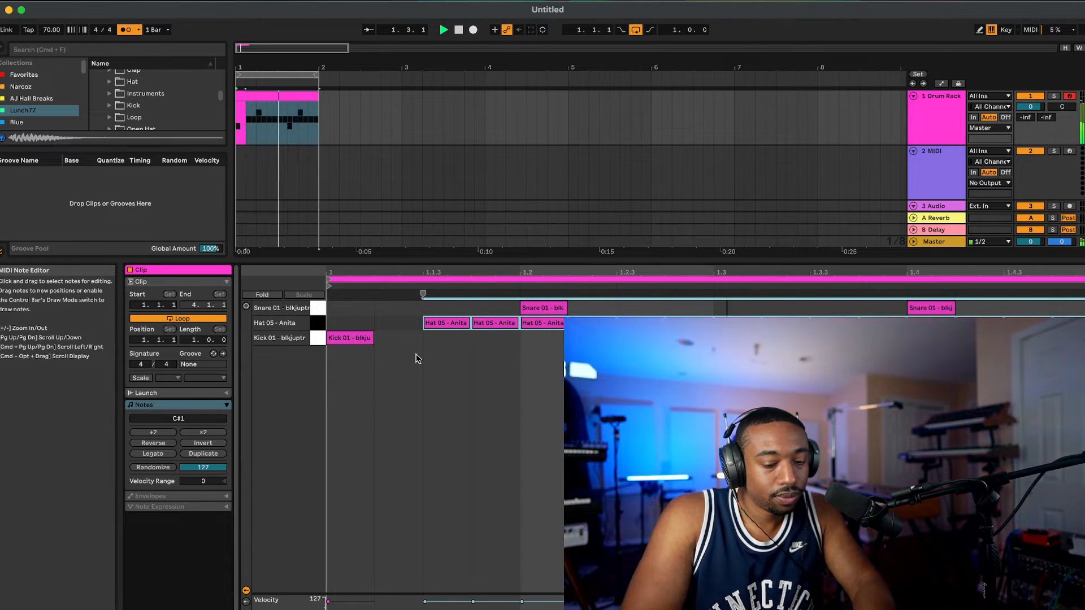
pyautogui.press('Left')
pyautogui.press('Left')
# Step: Nudge all hat notes and both kick notes slightly late off the grid, and the snare notes slightly early
pyautogui.moveTo(340, 321); pyautogui.dragTo(345, 325)
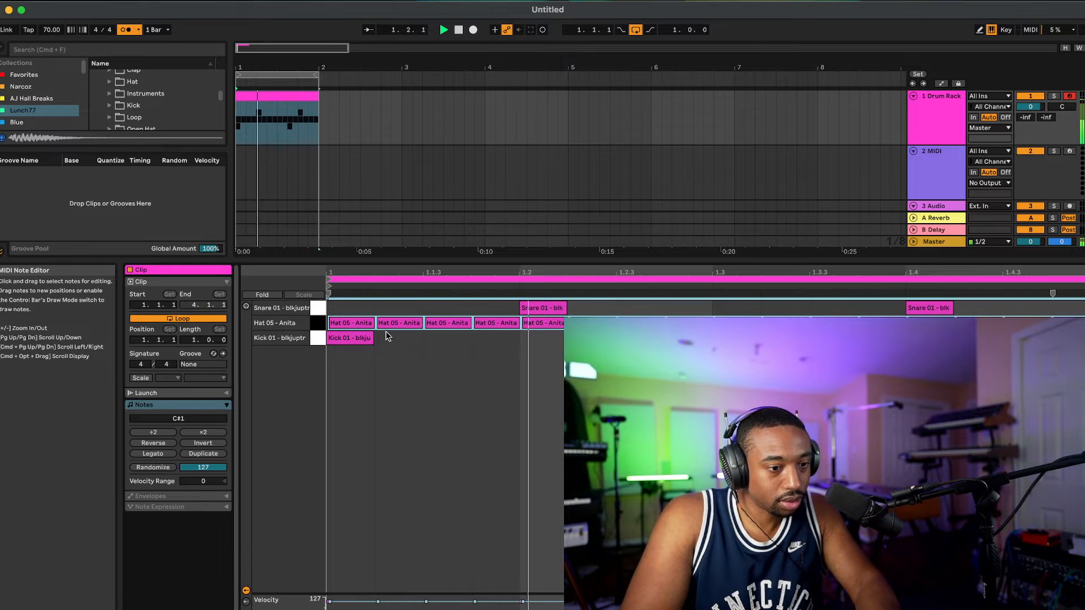
pyautogui.moveTo(359, 324); pyautogui.dragTo(362, 323)
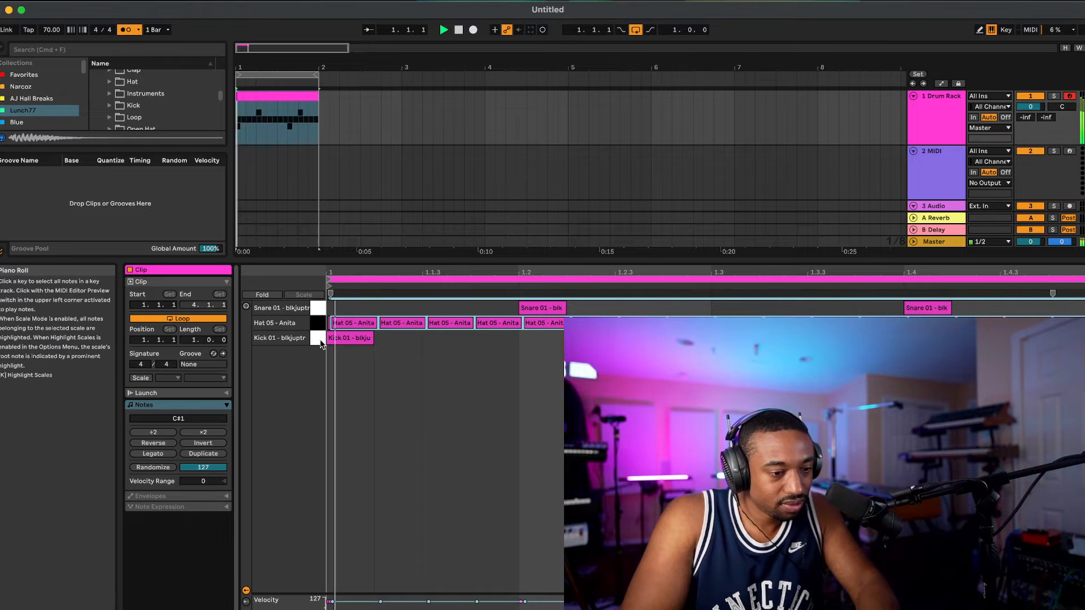
pyautogui.click(344, 339)
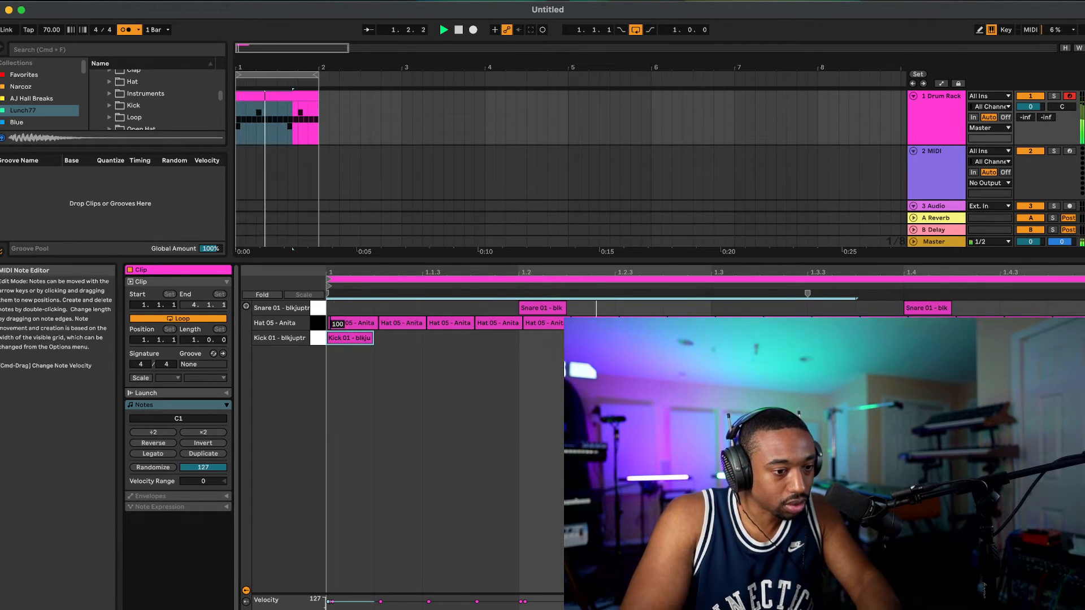
pyautogui.moveTo(340, 341); pyautogui.dragTo(340, 342)
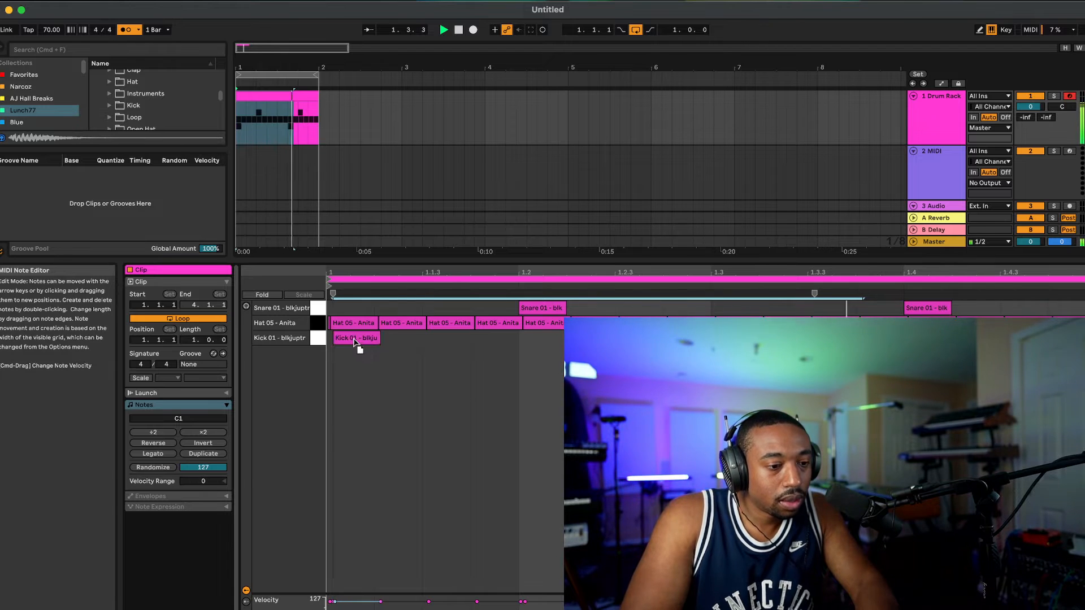
pyautogui.moveTo(355, 342); pyautogui.dragTo(350, 341)
# Step: Close the clip's note editor and stop the drum loop's playback
pyautogui.click(510, 371)
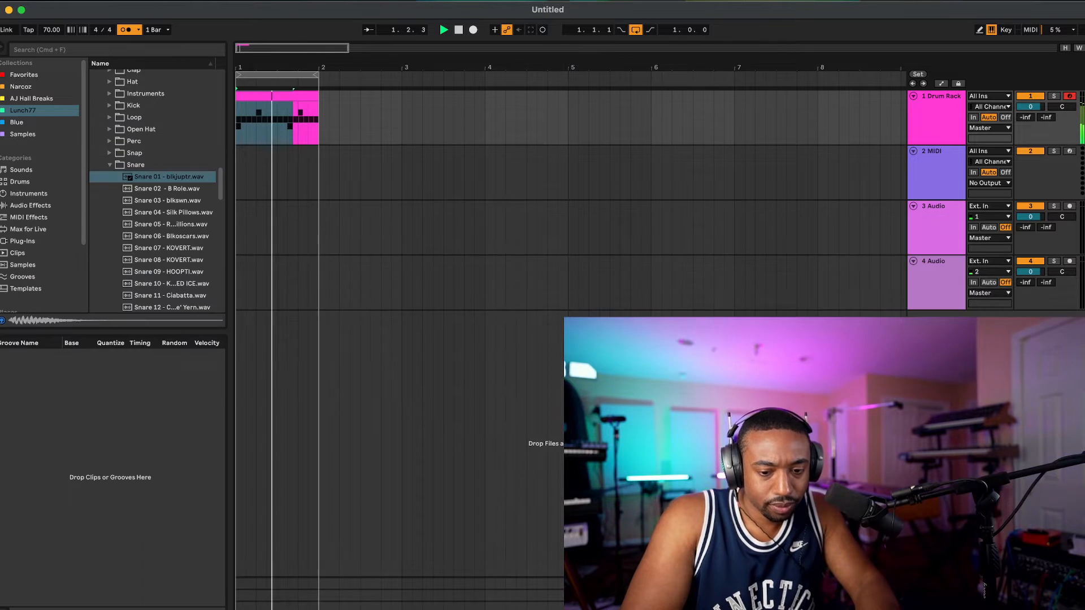
pyautogui.press('space')
pyautogui.click(300, 96)
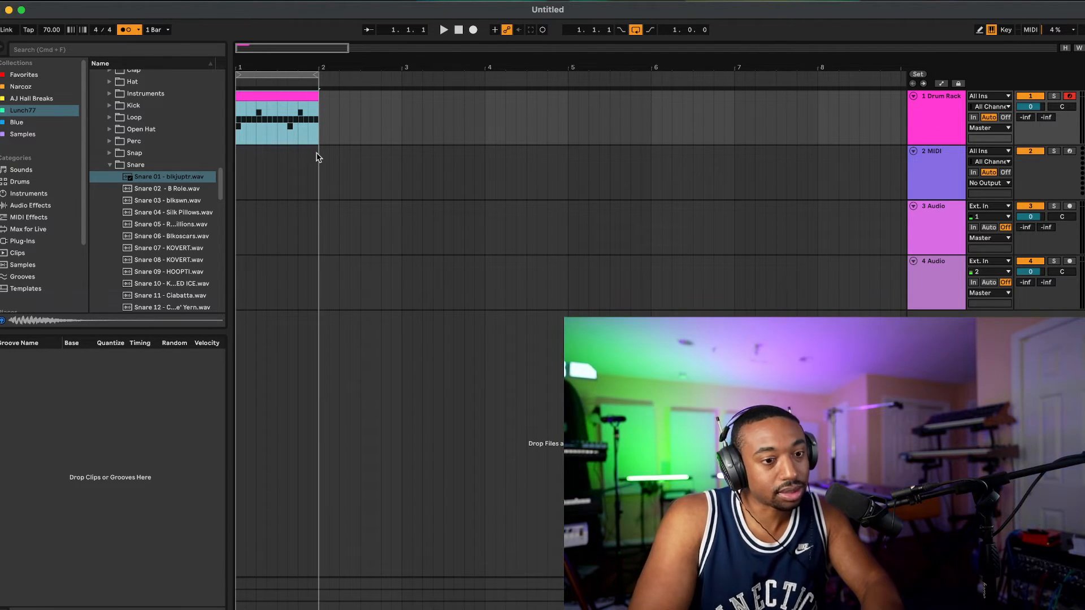
pyautogui.click(461, 27)
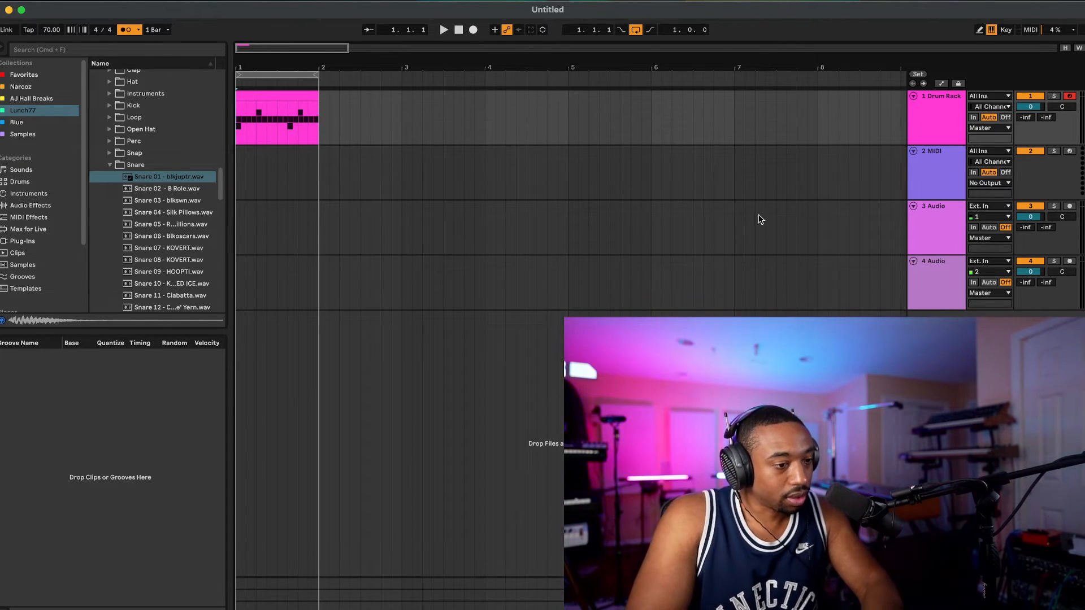
# Step: Load the Bellatine.adv preset from the Piano & Keys sounds onto the empty MIDI track 2
pyautogui.click(949, 164)
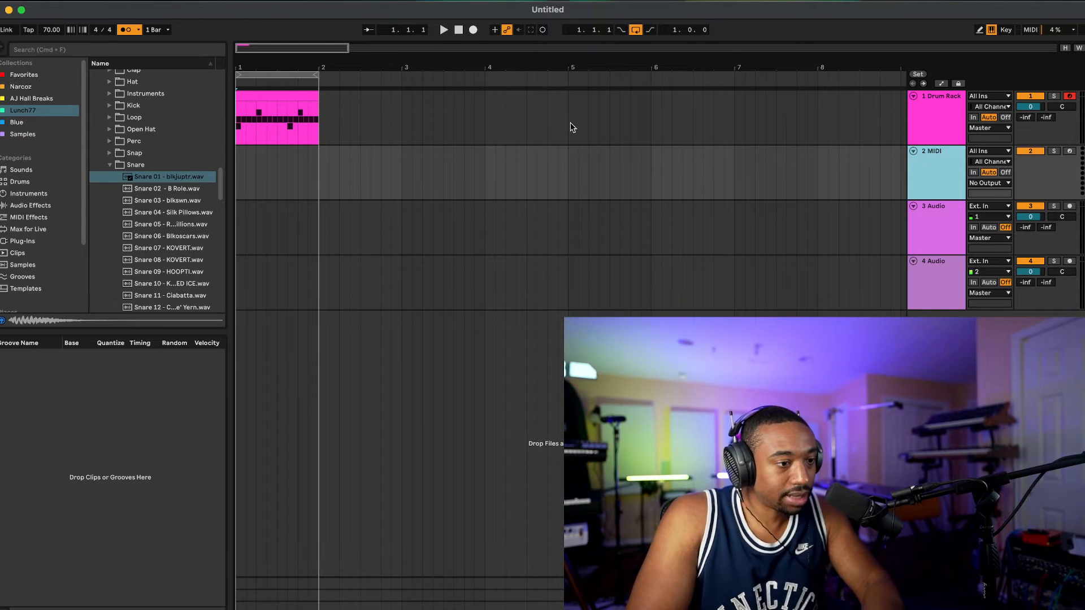
pyautogui.click(41, 195)
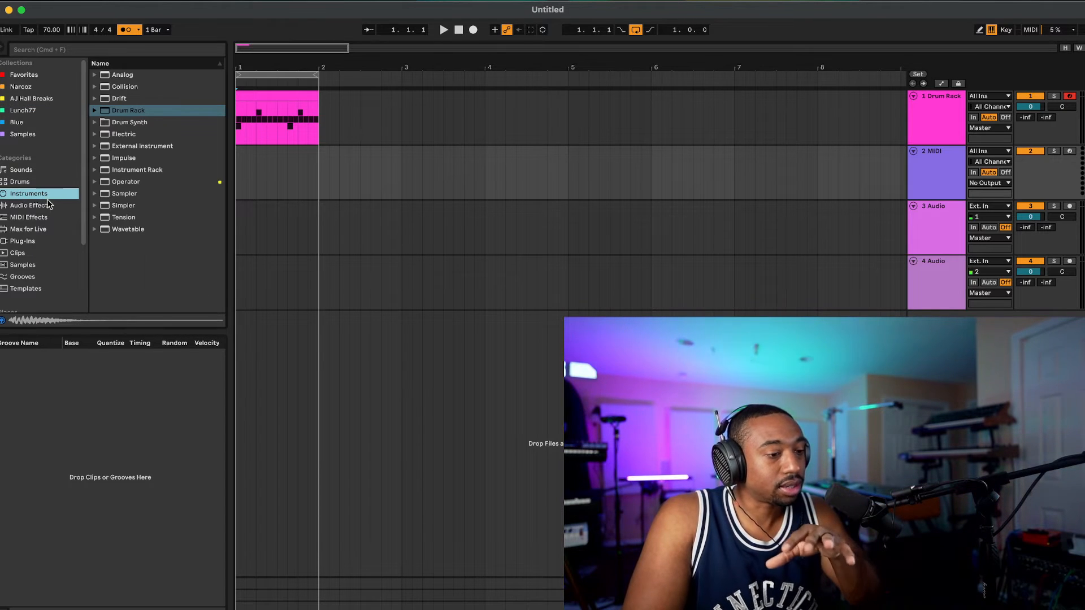
pyautogui.click(39, 169)
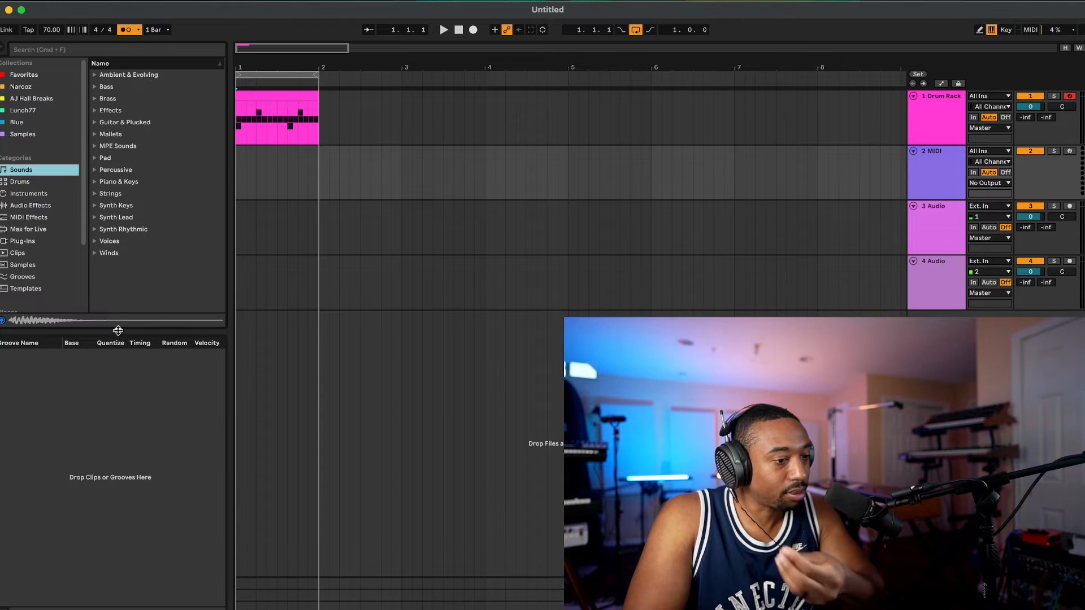
pyautogui.moveTo(116, 331); pyautogui.dragTo(92, 455)
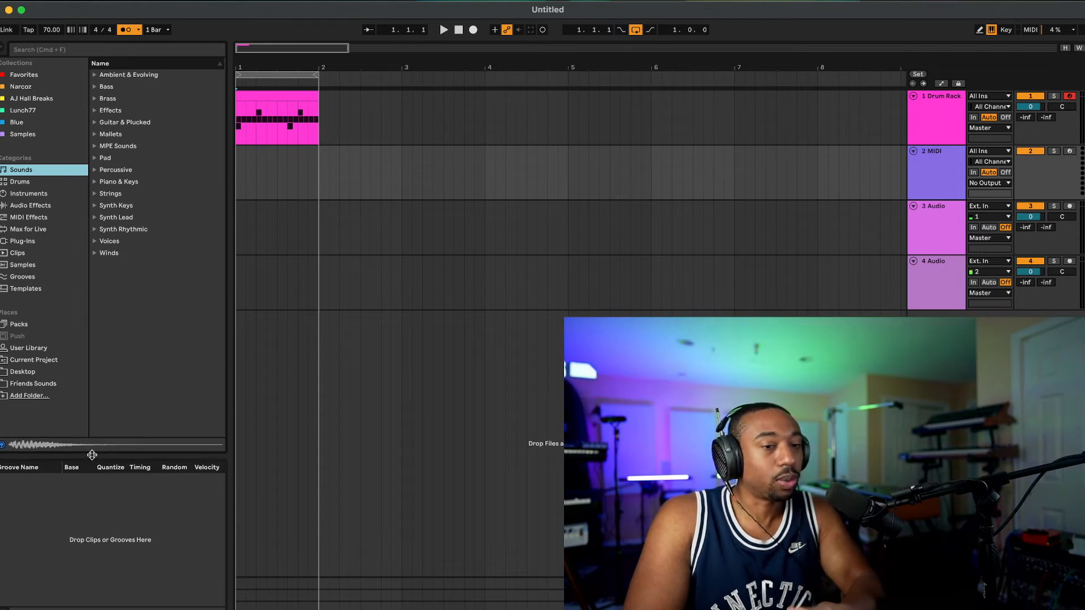
pyautogui.doubleClick(135, 182)
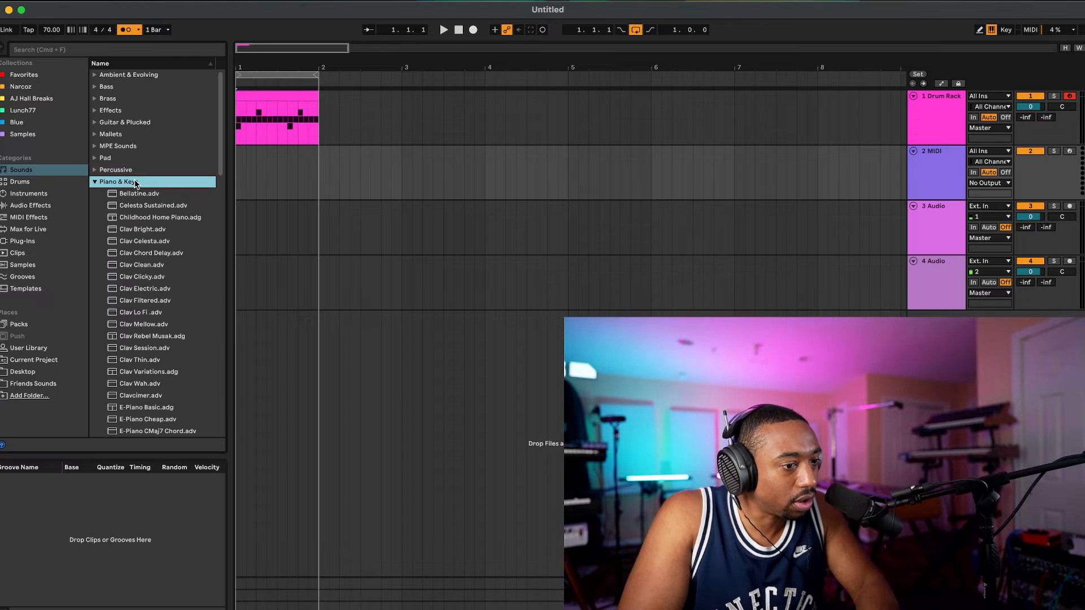
pyautogui.moveTo(140, 194); pyautogui.dragTo(257, 185)
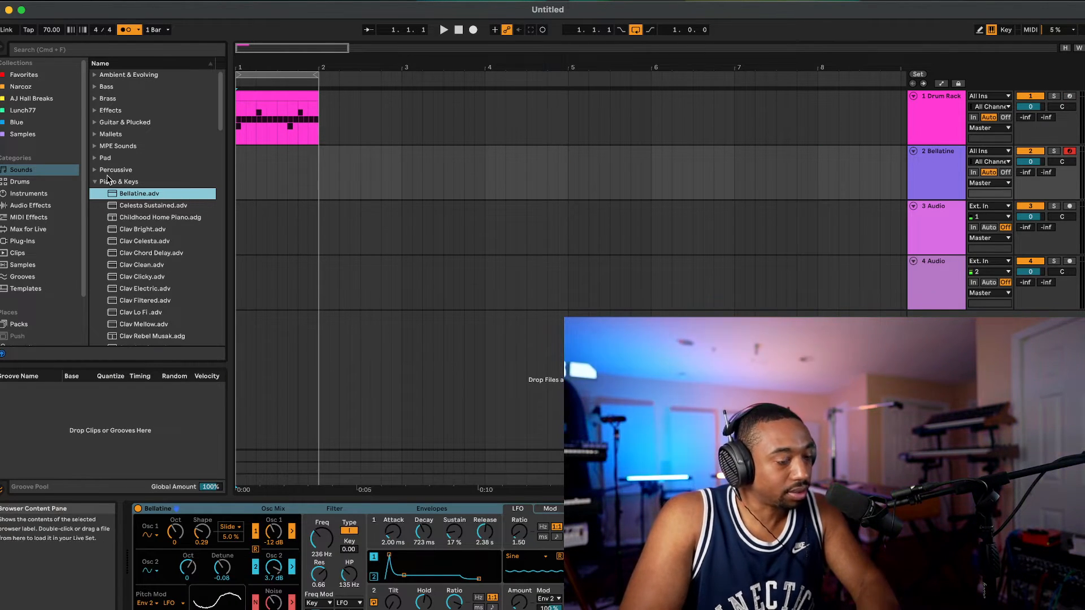
# Step: Collapse the Piano & Keys category, and the Snare and Lunch77 STS FULL PACK folders in the Lunch77 collection
pyautogui.click(95, 183)
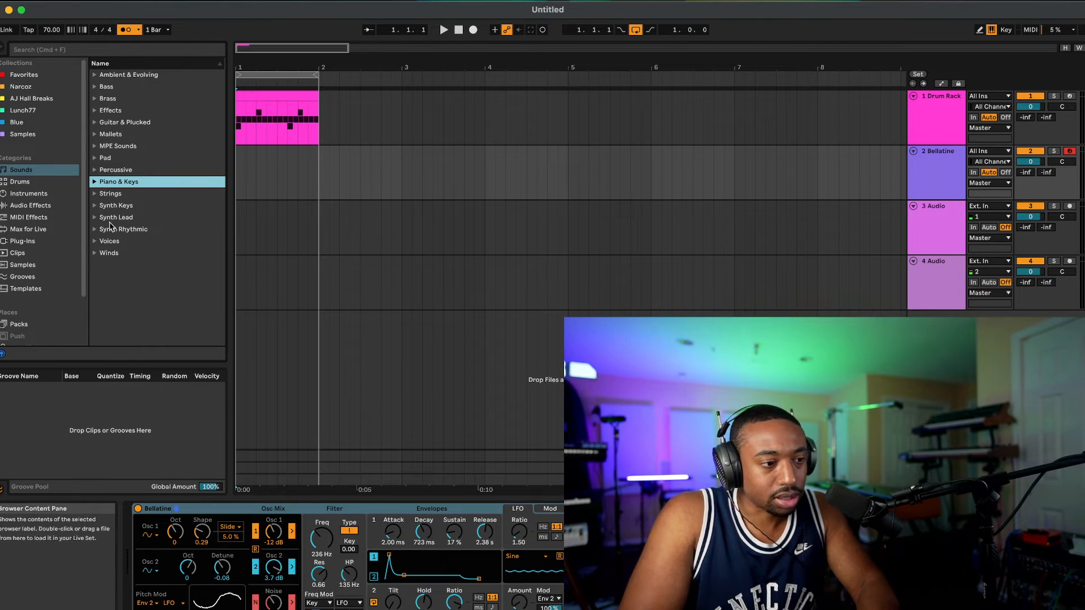
pyautogui.click(30, 110)
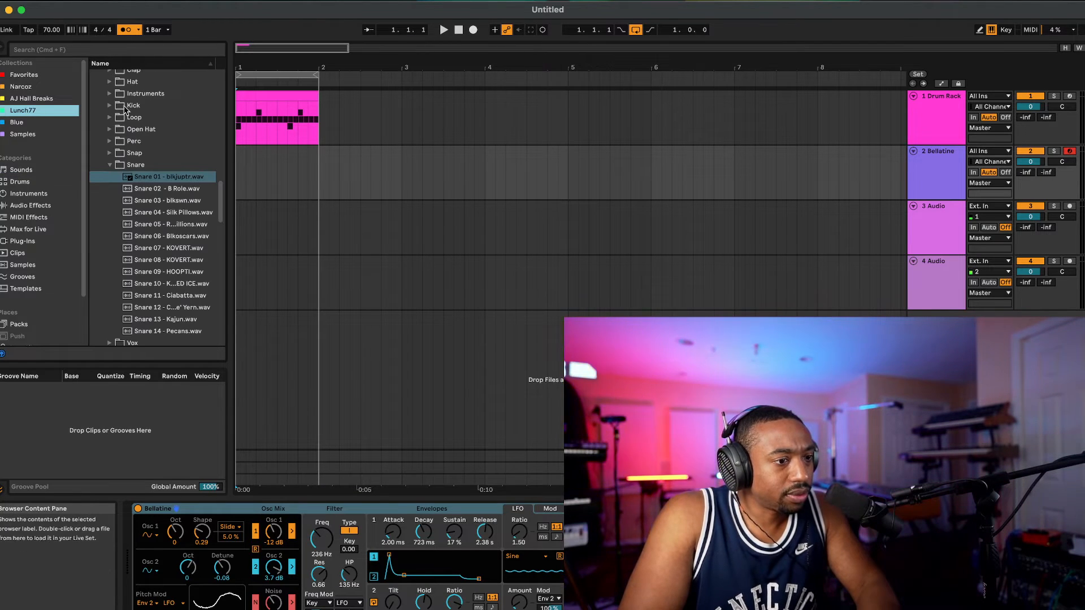
pyautogui.click(112, 168)
pyautogui.scroll(1, 112, 169)
pyautogui.scroll(-2, 112, 169)
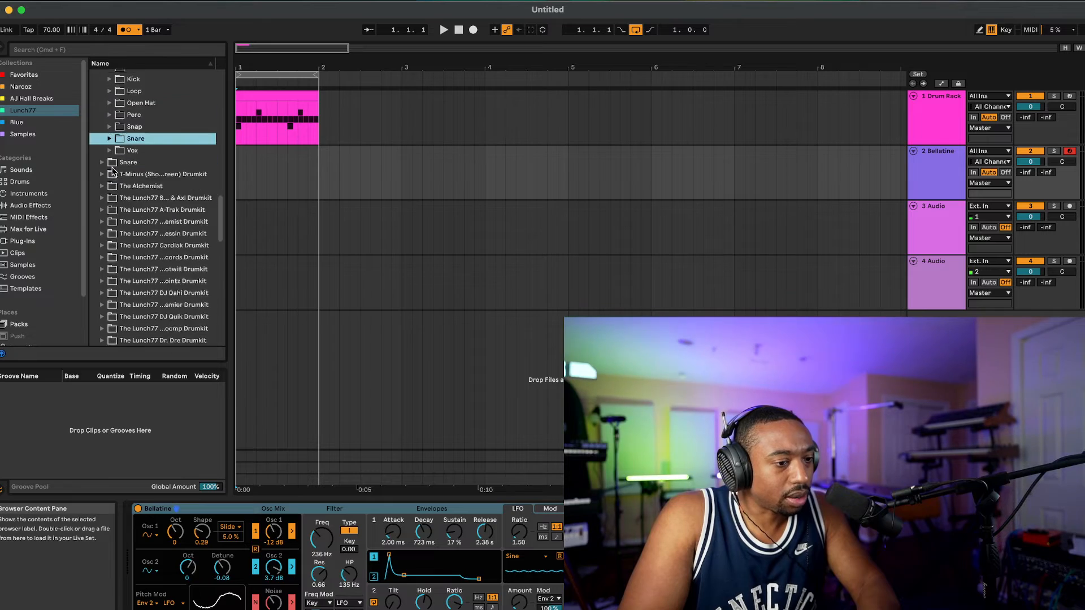
pyautogui.scroll(11, 112, 169)
pyautogui.scroll(10, 112, 169)
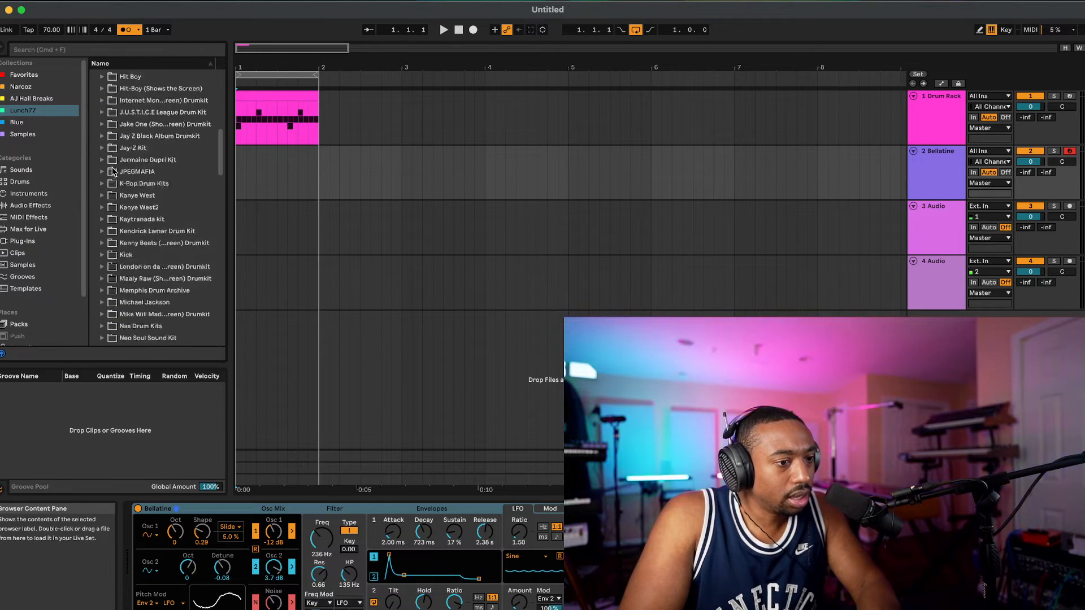
pyautogui.scroll(8, 104, 161)
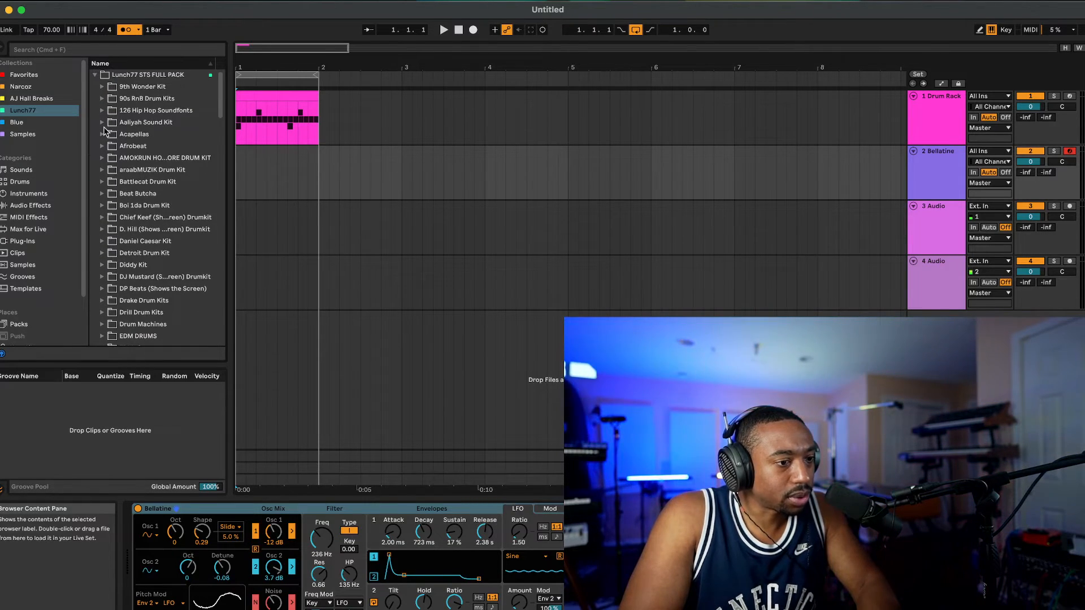
pyautogui.click(96, 77)
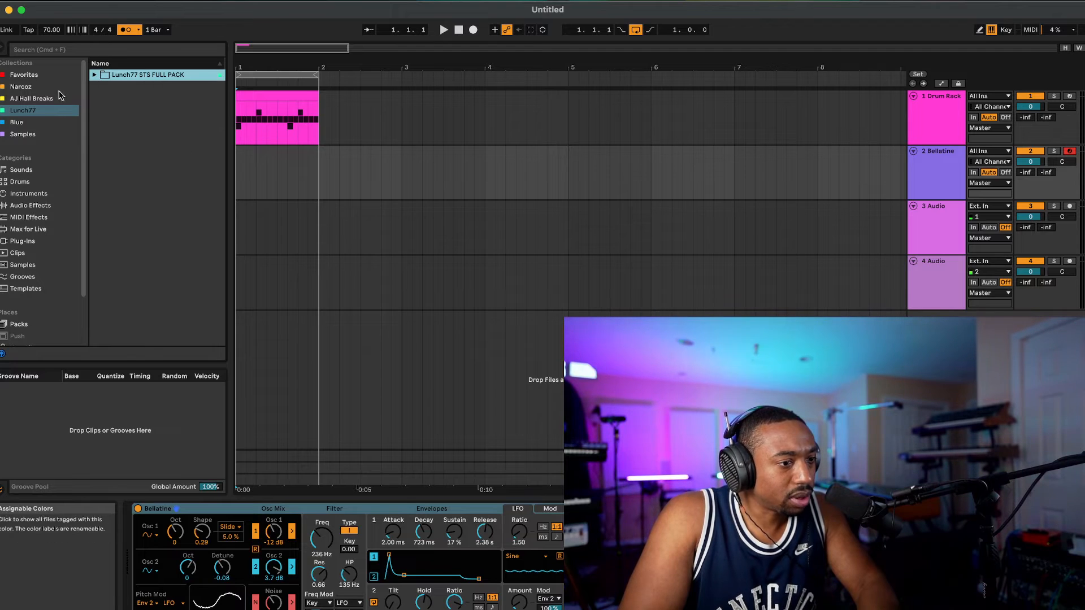
# Step: Place 90s housevibes.mid from the Friends Sounds folder on the Bellatine track at bar 1
pyautogui.scroll(-2, 41, 231)
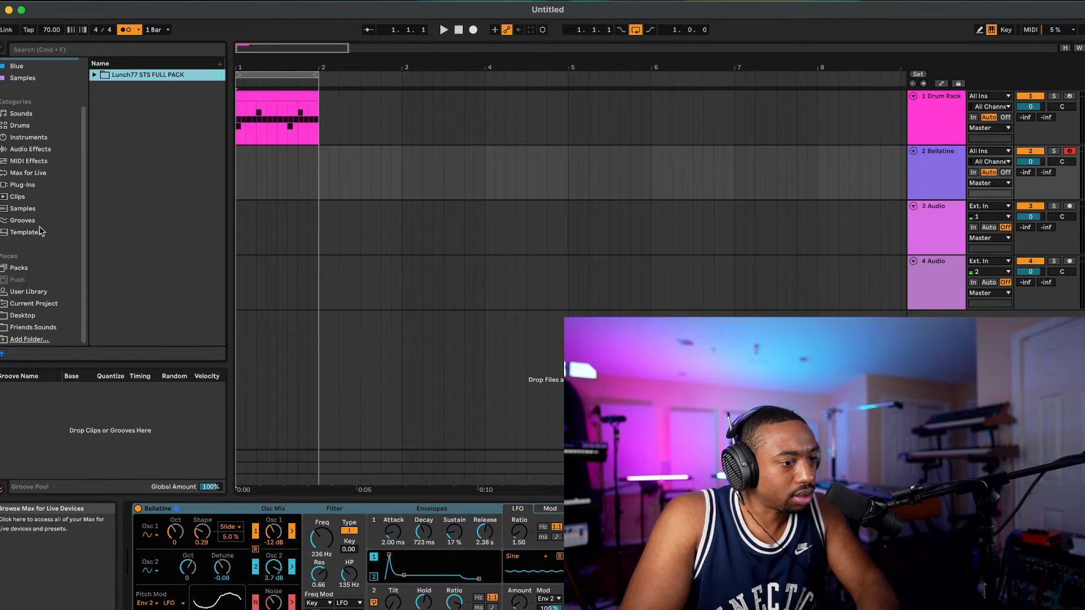
pyautogui.click(35, 327)
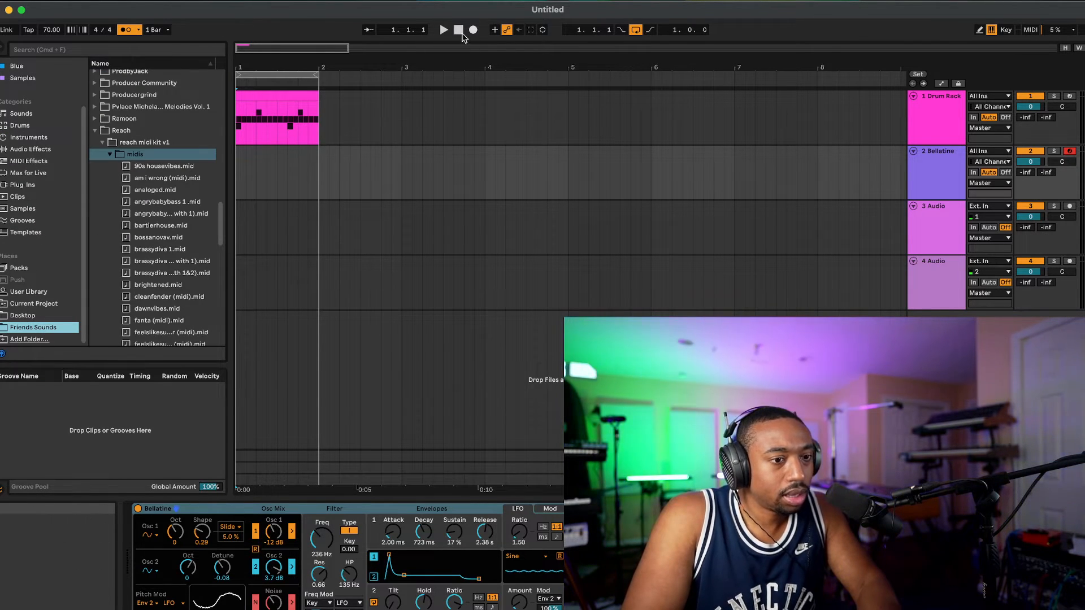
pyautogui.moveTo(154, 166); pyautogui.dragTo(237, 173)
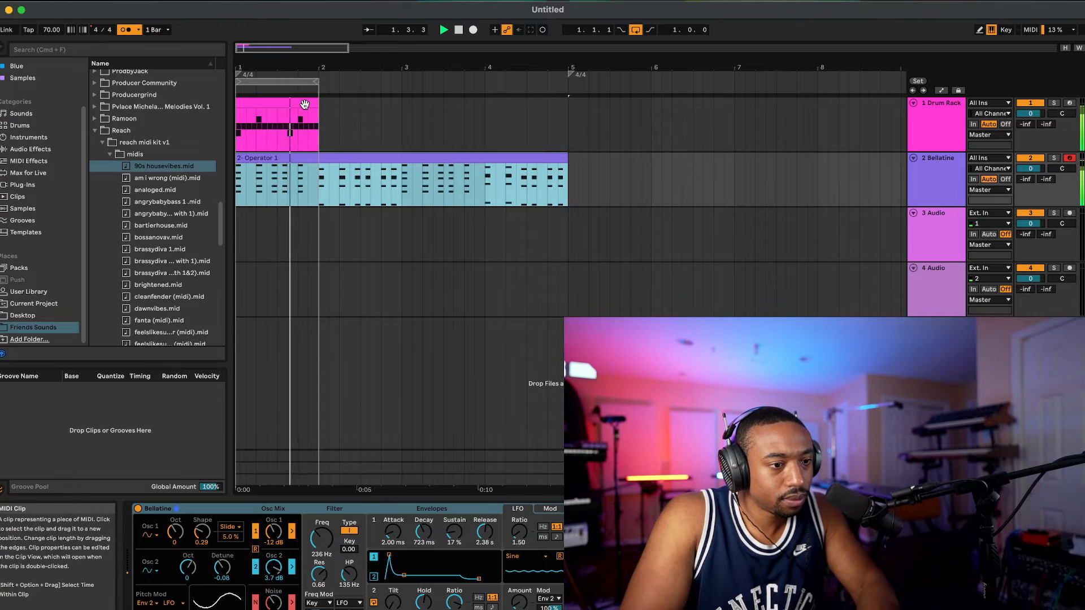
# Step: Duplicate the one-bar drum clip to fill four bars, extend the arrangement loop to four bars, and play it
pyautogui.click(304, 104)
pyautogui.press('super+d')
pyautogui.press('super+d')
pyautogui.press('super+d')
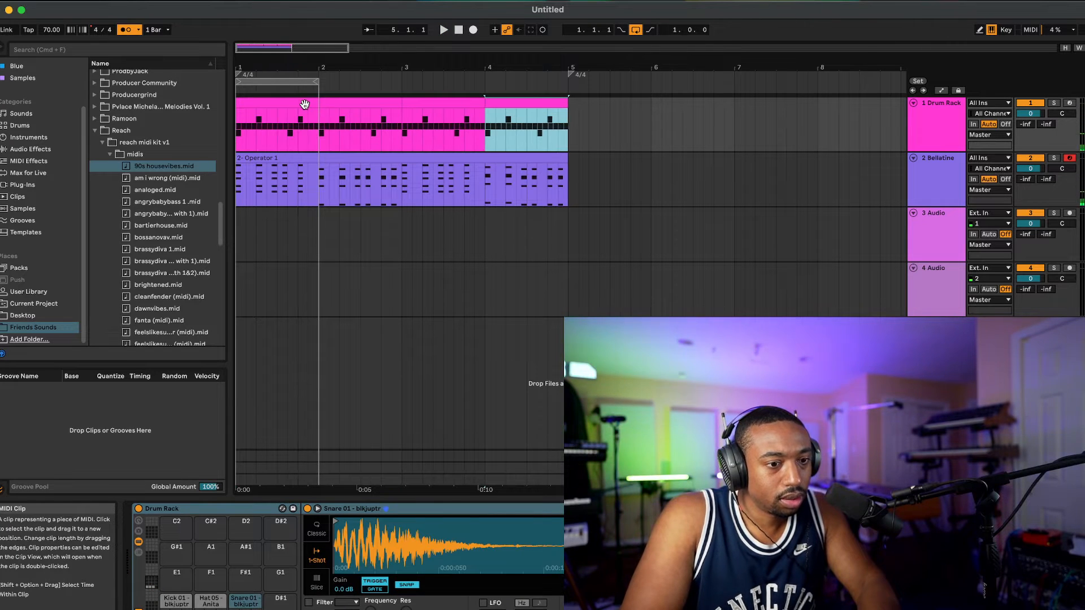
pyautogui.moveTo(319, 80); pyautogui.dragTo(567, 75)
pyautogui.click(444, 30)
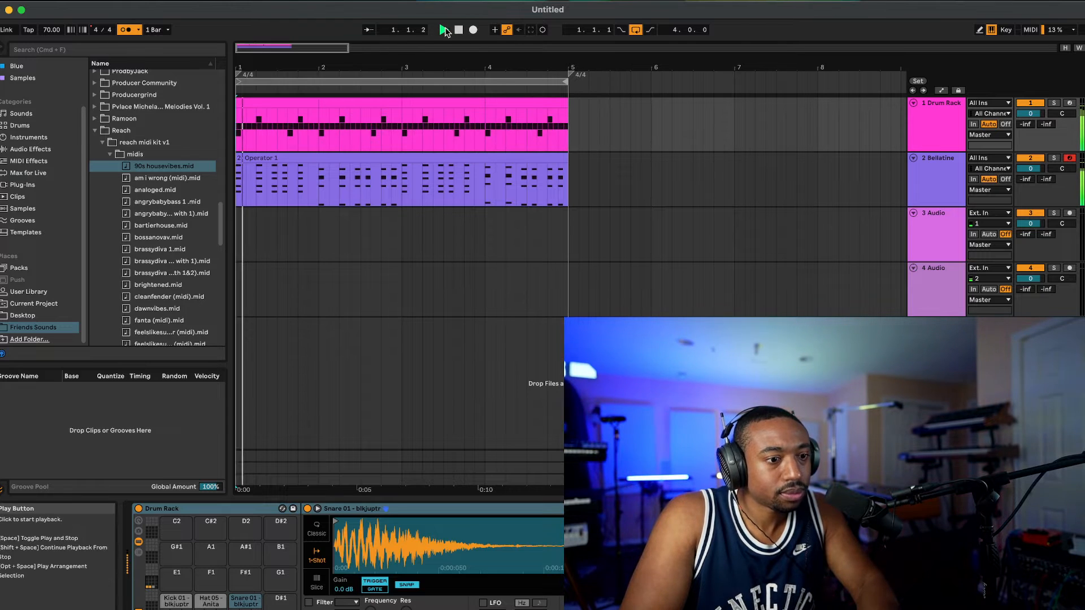
# Step: Replace the Bellatine track's clip with am i wrong (midi).mid at bar 1 and answer the tempo and time signature import prompt
pyautogui.click(152, 179)
pyautogui.moveTo(262, 178); pyautogui.dragTo(262, 178)
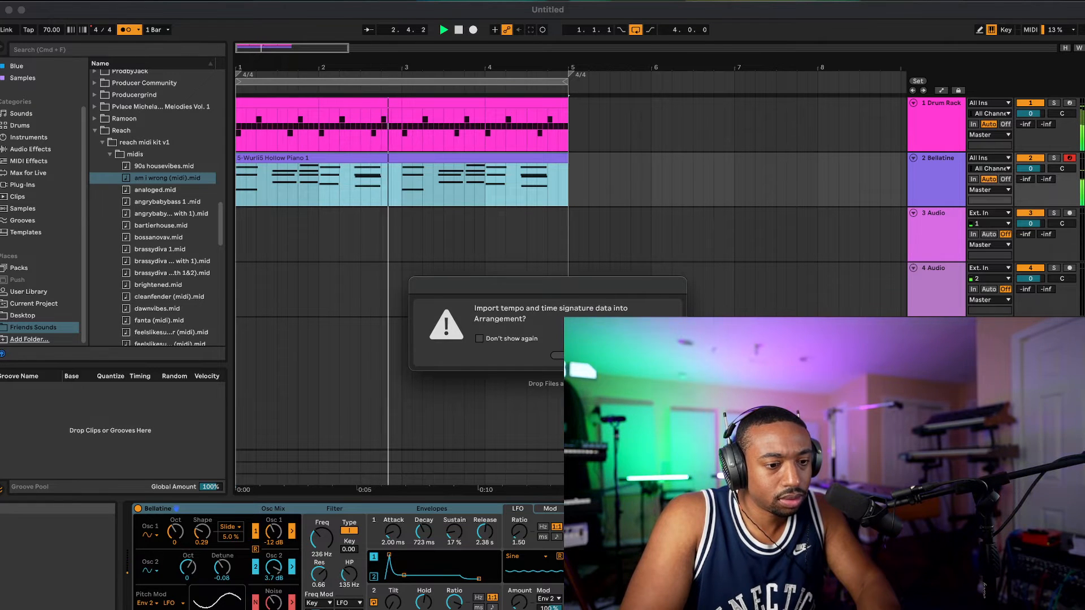
pyautogui.click(582, 355)
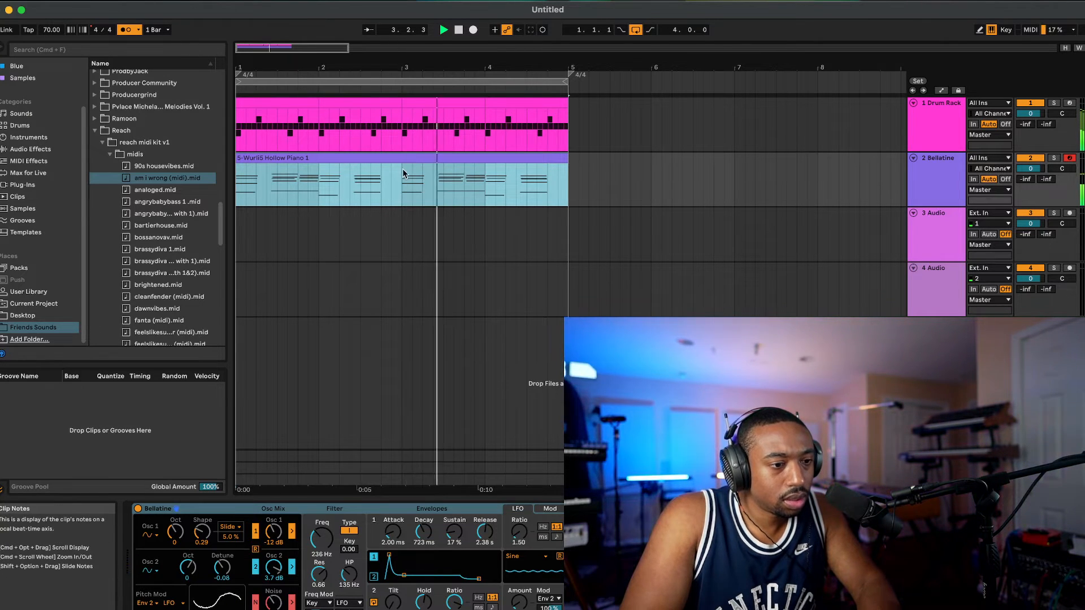
# Step: Replace the Bellatine instrument on the melody track with the Celesta Sustained preset from the Piano & Keys sounds
pyautogui.click(957, 188)
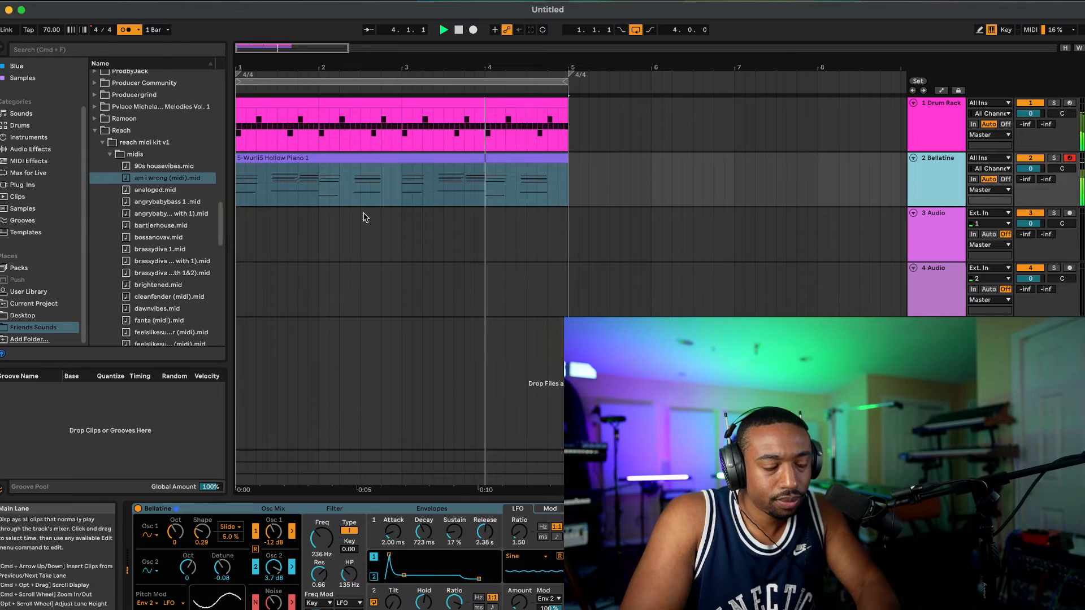
pyautogui.click(38, 166)
pyautogui.scroll(2, 38, 166)
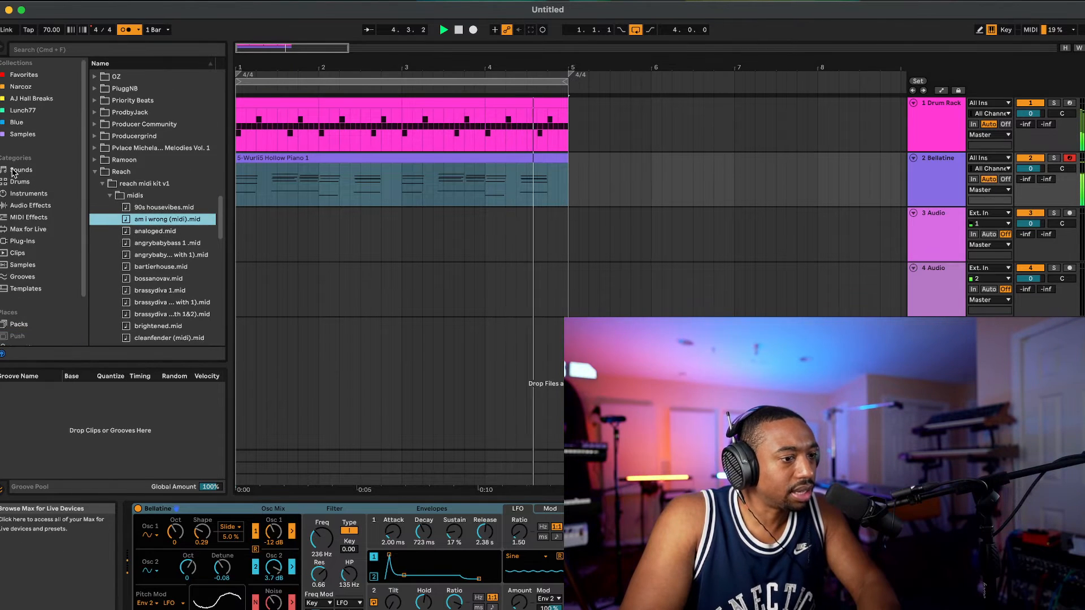
pyautogui.click(29, 194)
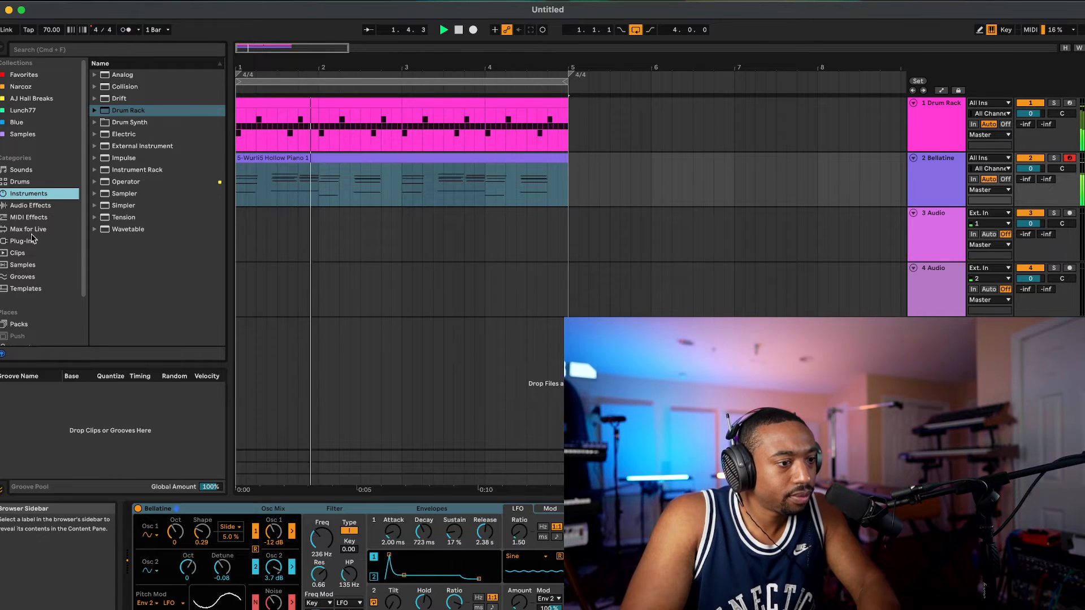
pyautogui.click(39, 173)
pyautogui.click(96, 182)
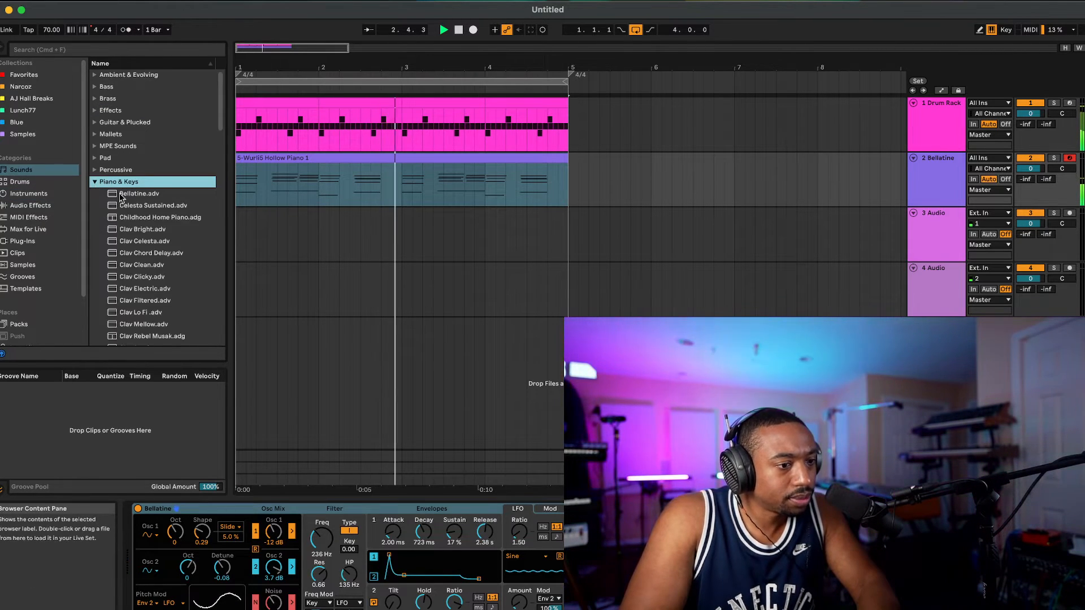
pyautogui.doubleClick(148, 205)
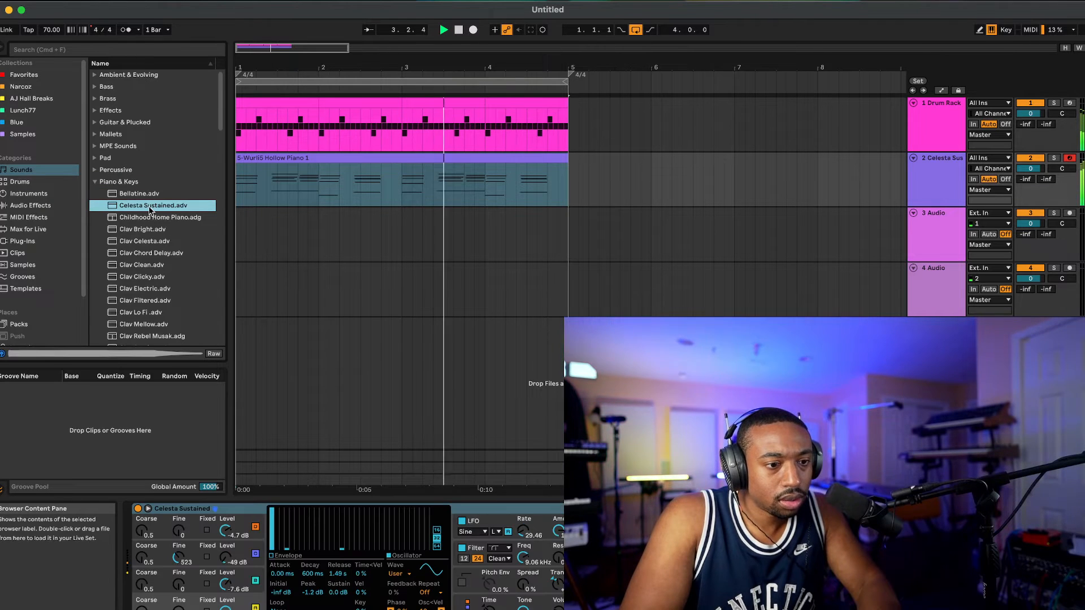
# Step: Lower the Celesta Sustained track's volume to -6.4 dB while replaying the loop, and look over the melody clip's notes
pyautogui.click(1025, 161)
pyautogui.press('space')
pyautogui.click(1028, 160)
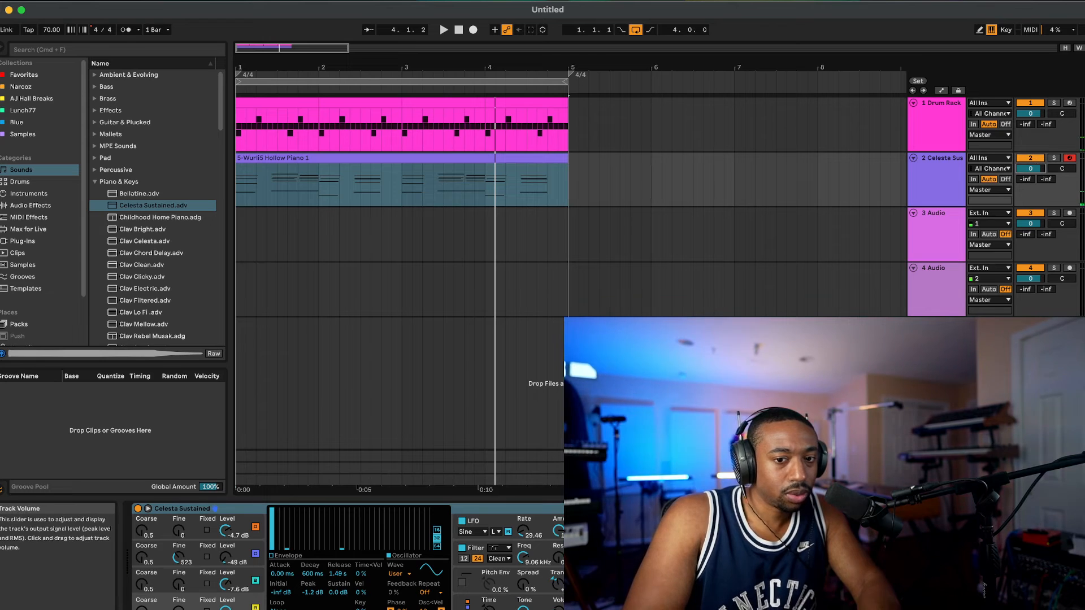
pyautogui.moveTo(1029, 169); pyautogui.dragTo(1036, 170)
pyautogui.press('space')
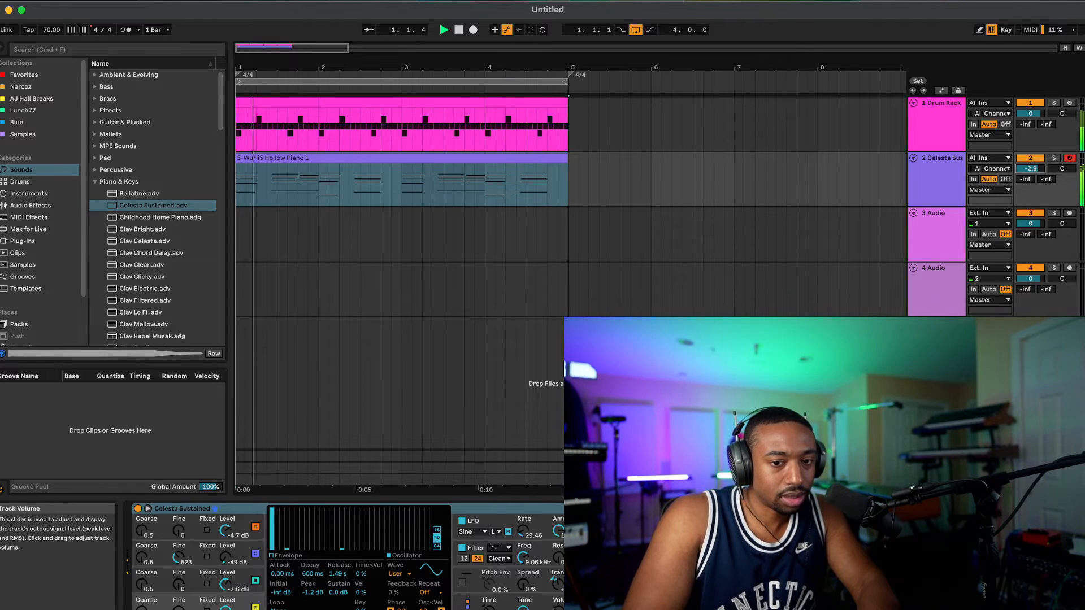
pyautogui.doubleClick(316, 158)
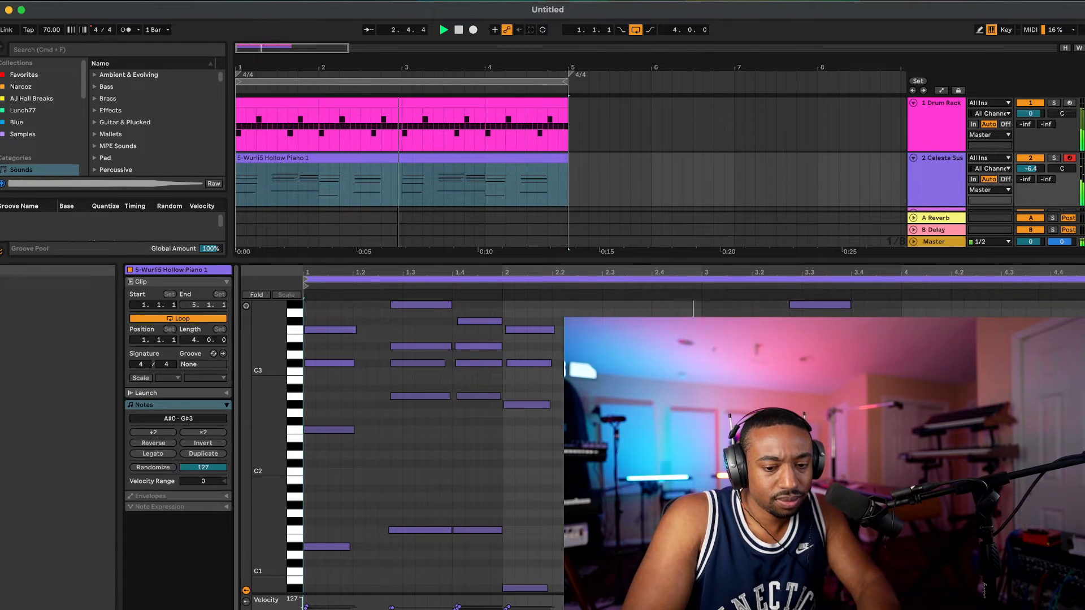
pyautogui.press('super+alt+l')
# Step: Load the Childhood Home Piano preset on the melody track, replay the loop and raise the track's volume to 1.2 dB
pyautogui.click(152, 218)
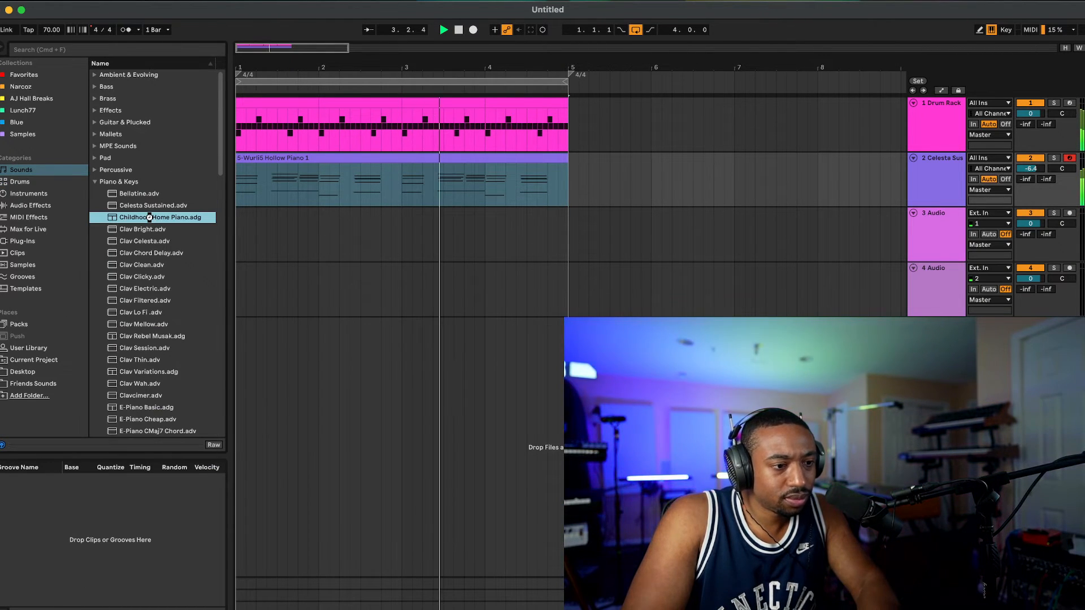
pyautogui.doubleClick(150, 218)
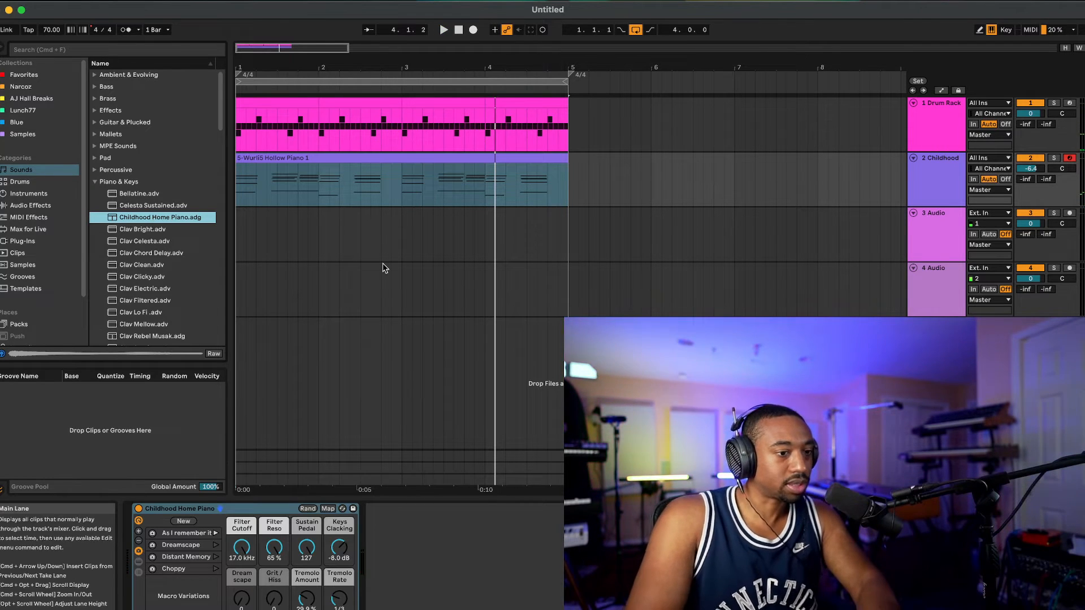
pyautogui.press('space')
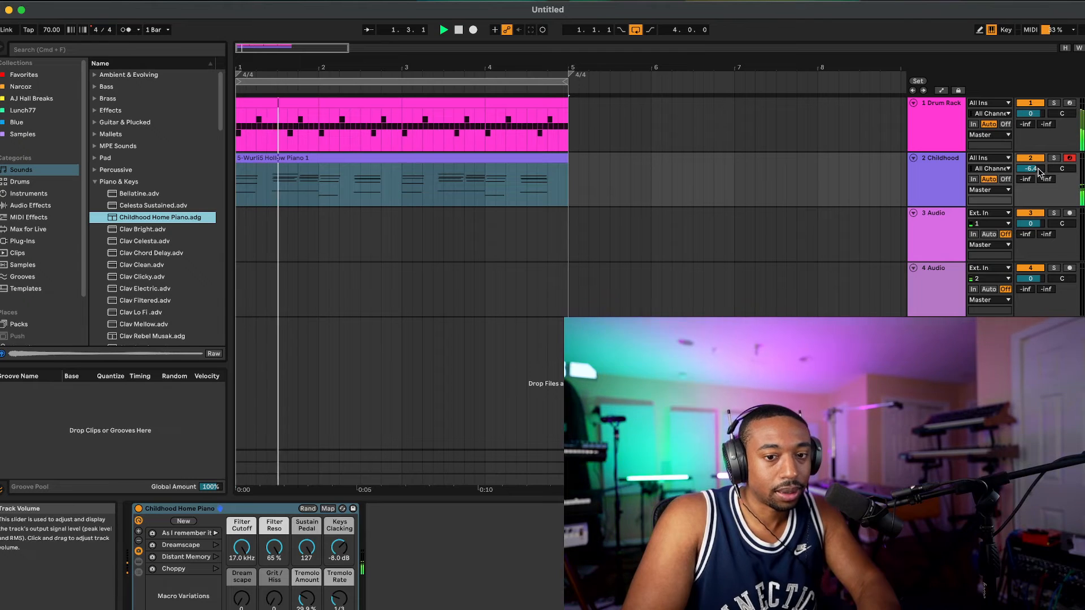
pyautogui.moveTo(1032, 169); pyautogui.dragTo(1032, 155)
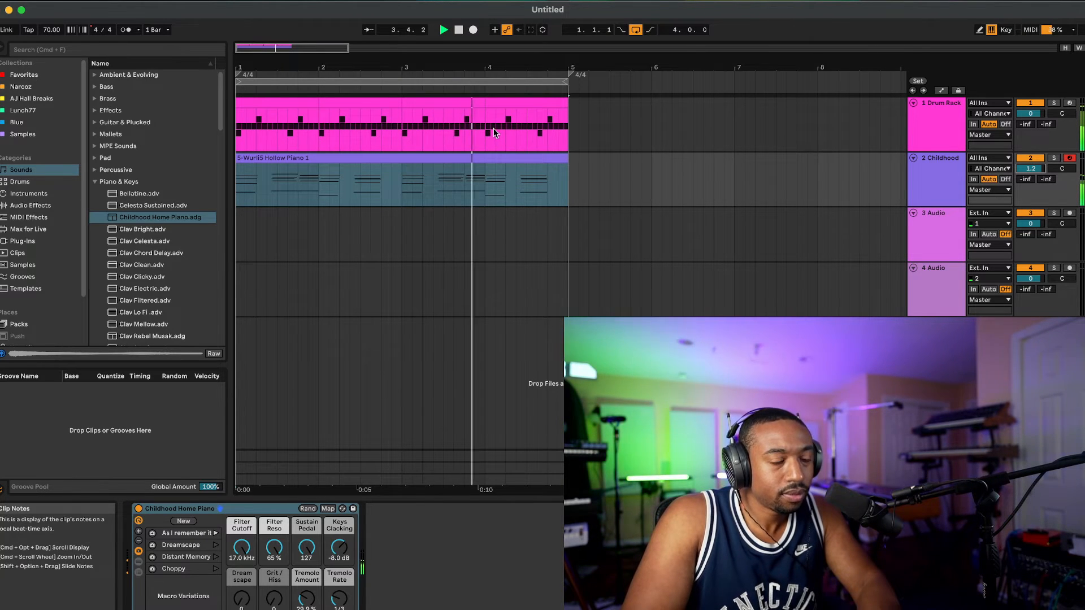
# Step: Try the Clav Bright preset and the Mallets preset A Brief History of Chime on the melody track
pyautogui.click(148, 232)
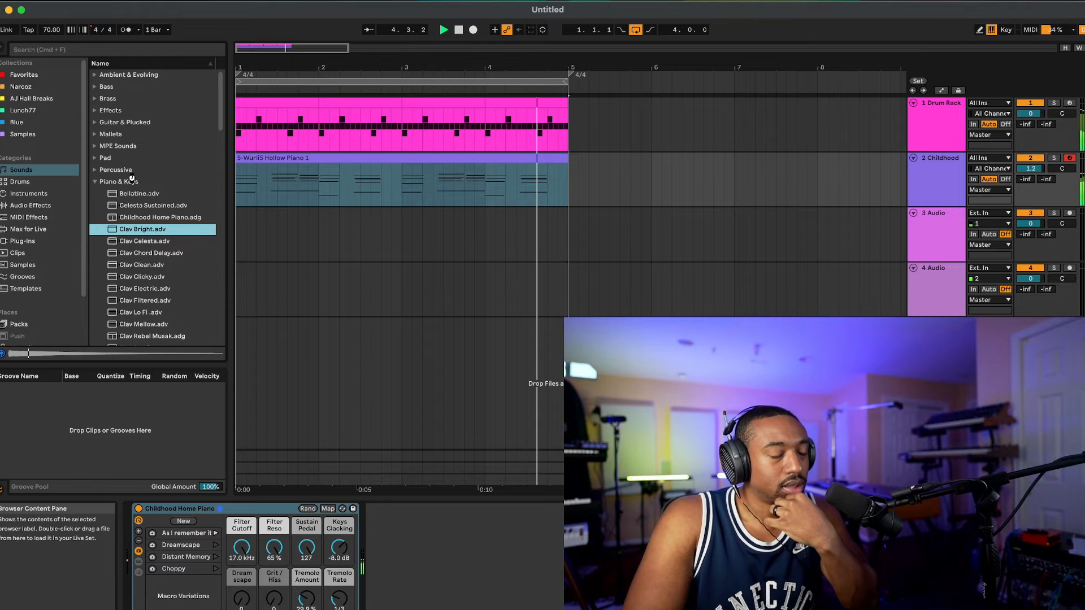
pyautogui.press('Return')
pyautogui.click(95, 134)
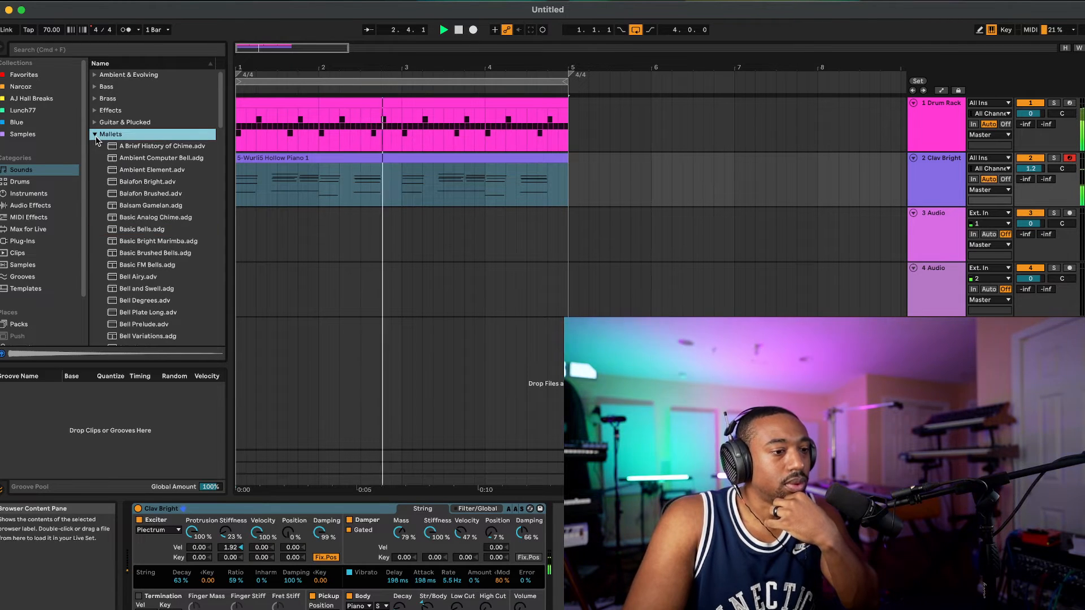
pyautogui.click(143, 148)
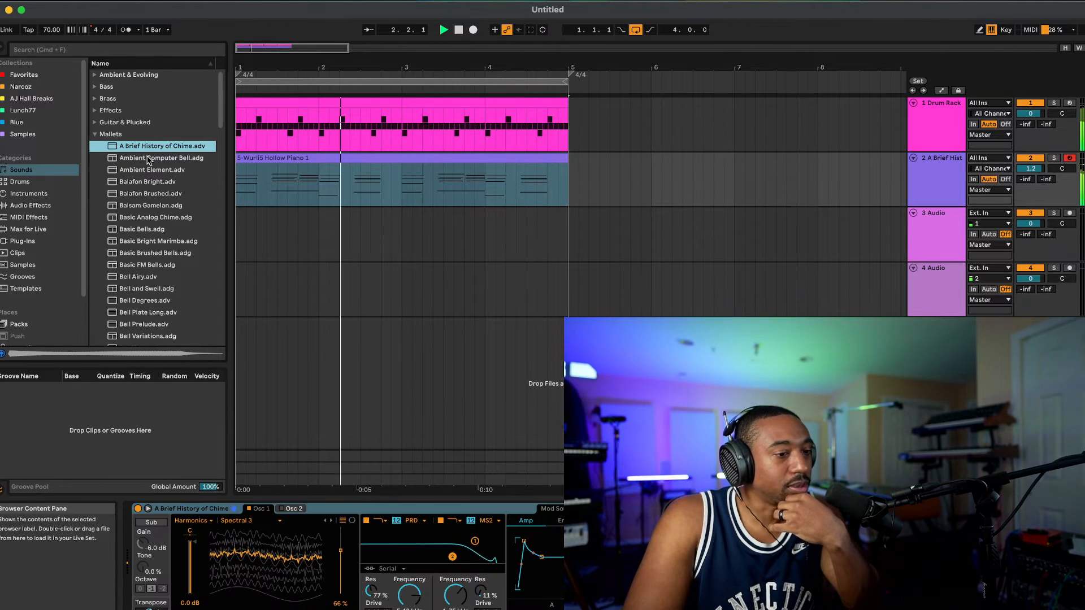
# Step: Load the Bells Attack preset from the Mallets sounds on the melody track and set the track's volume to 1.5 dB
pyautogui.scroll(-2, 158, 215)
pyautogui.scroll(-5, 159, 215)
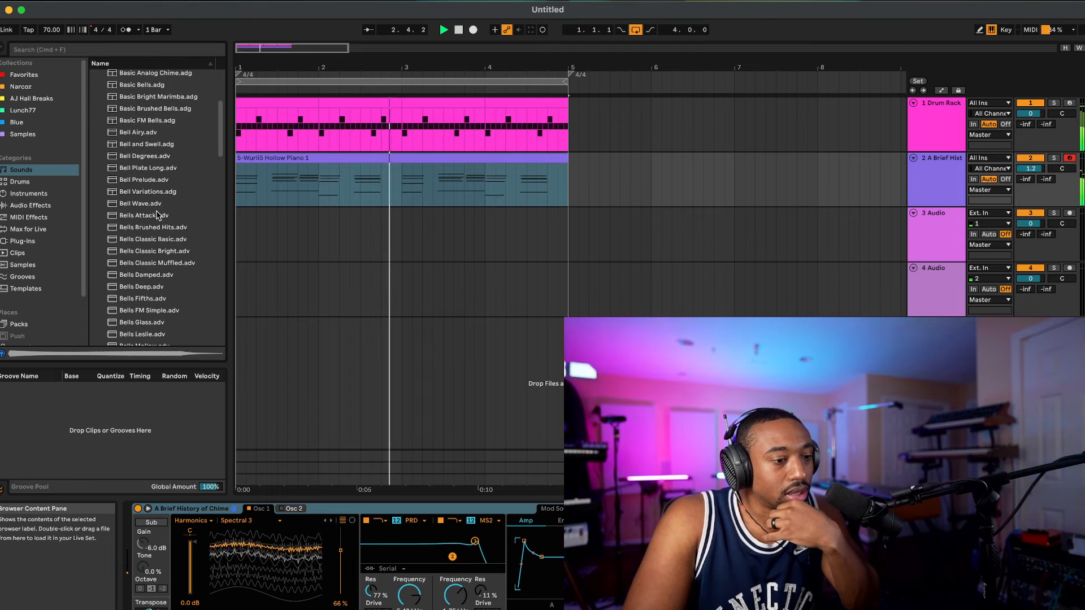
pyautogui.click(157, 215)
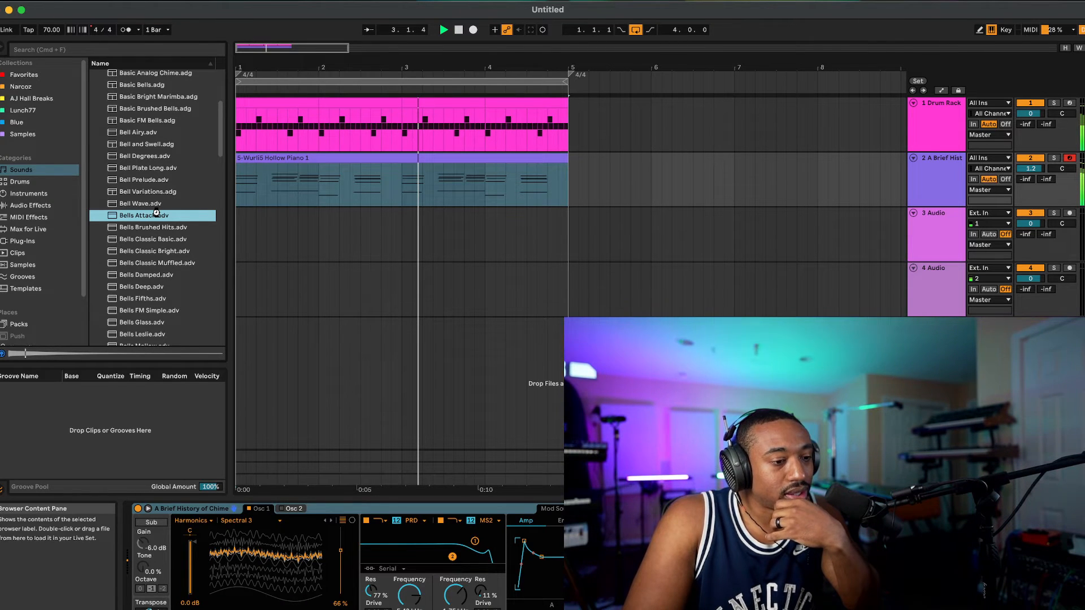
pyautogui.doubleClick(157, 215)
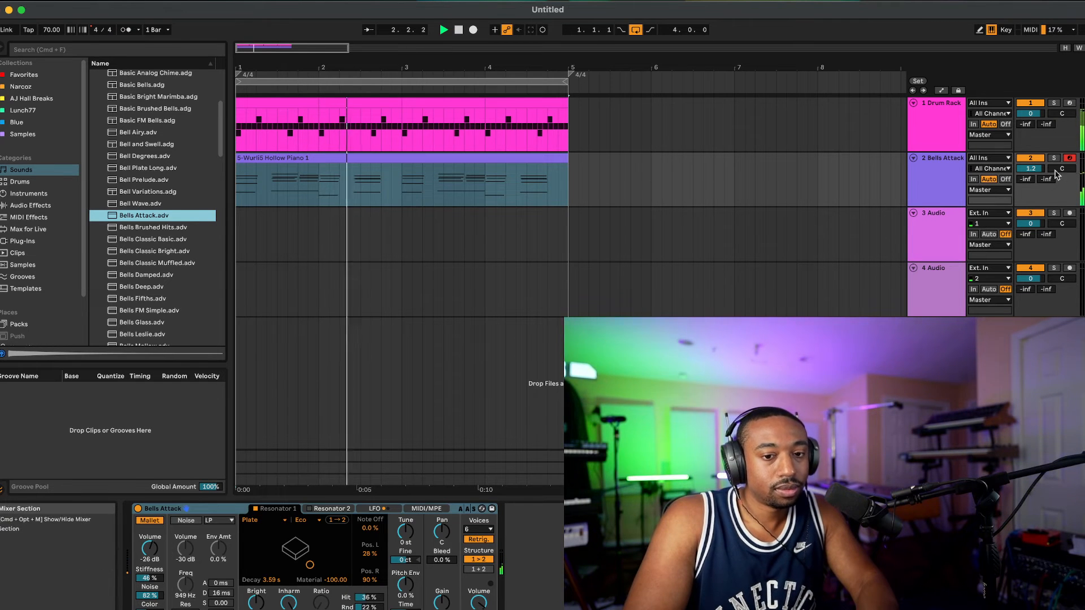
pyautogui.moveTo(1032, 169); pyautogui.dragTo(1032, 167)
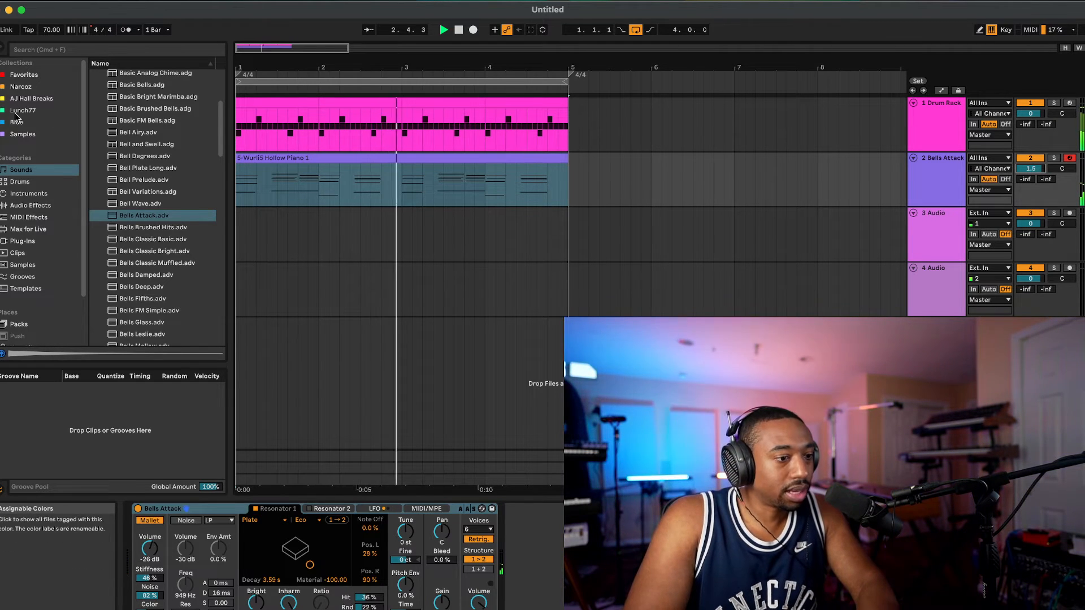
# Step: Add the Chorus-Ensemble effect from Pitch & Modulation after the Bells Attack instrument
pyautogui.click(45, 208)
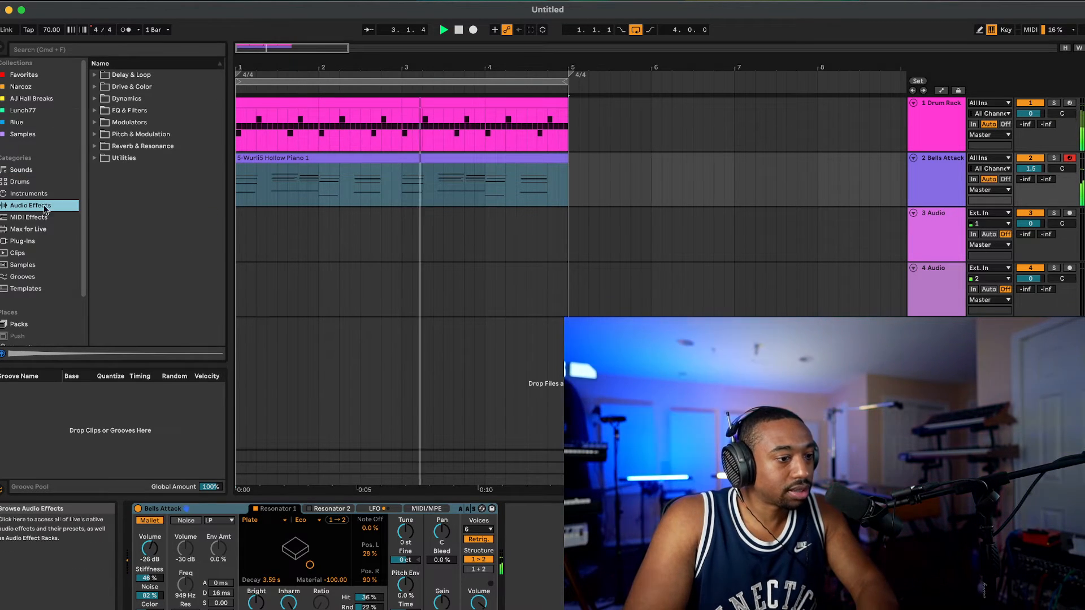
pyautogui.click(104, 122)
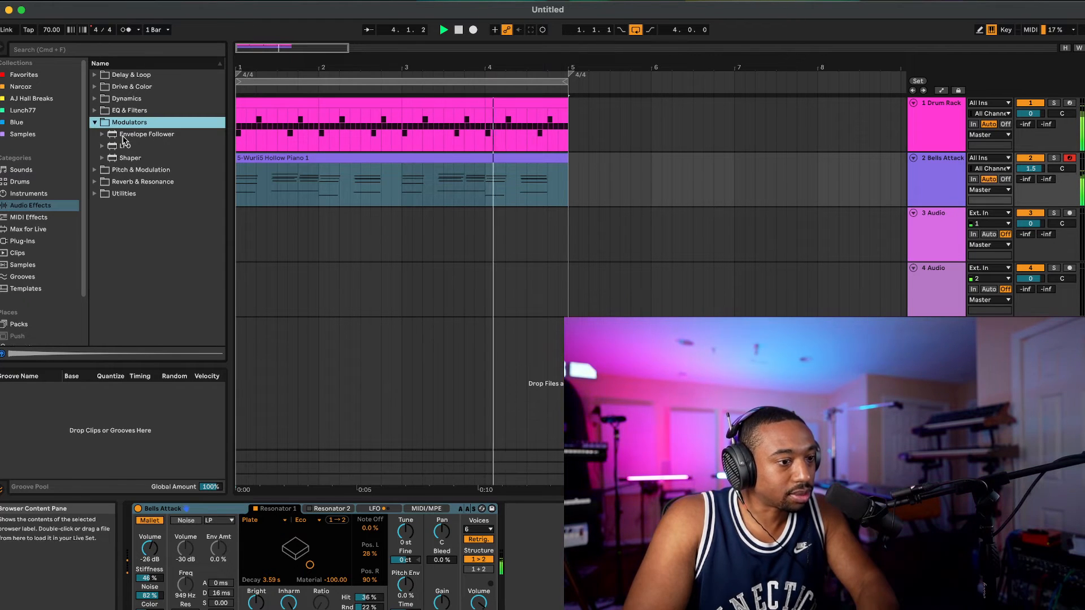
pyautogui.click(95, 122)
pyautogui.click(95, 136)
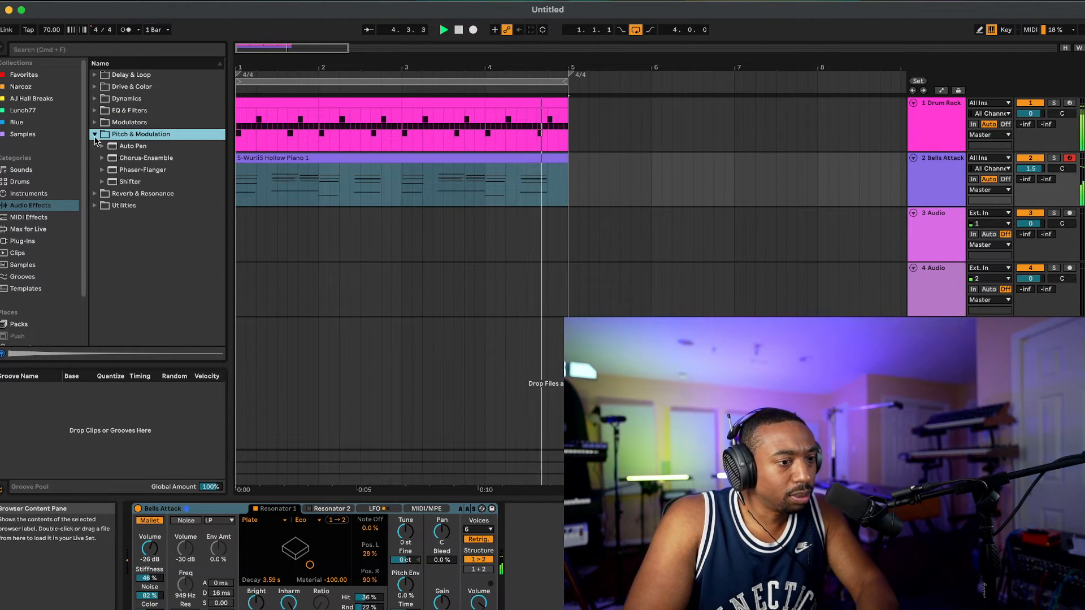
pyautogui.click(130, 159)
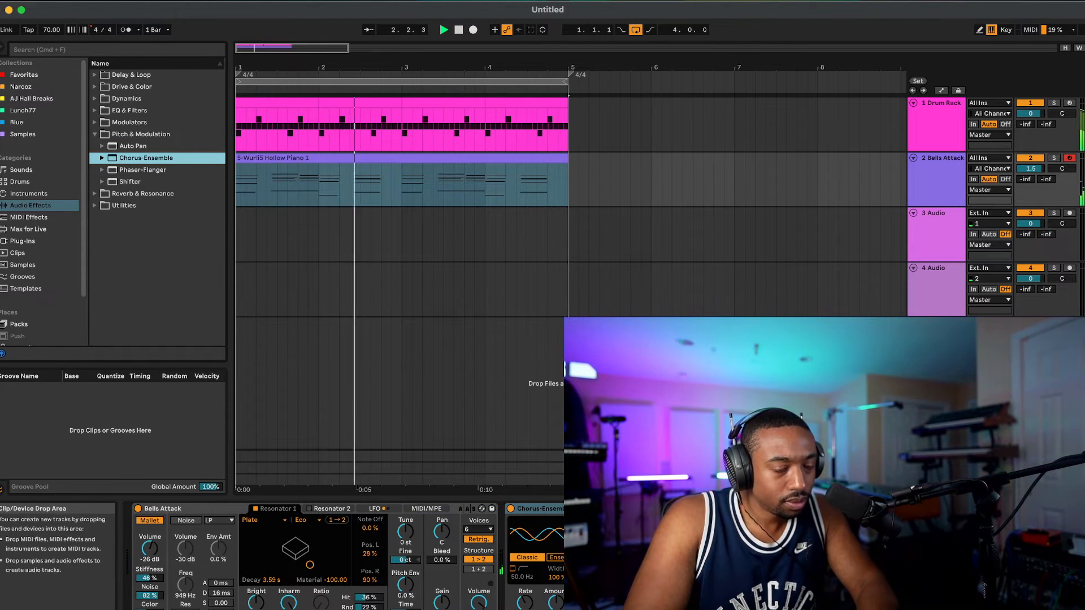
# Step: Select all four Drum Rack clips and open them together in the note editor
pyautogui.click(928, 121)
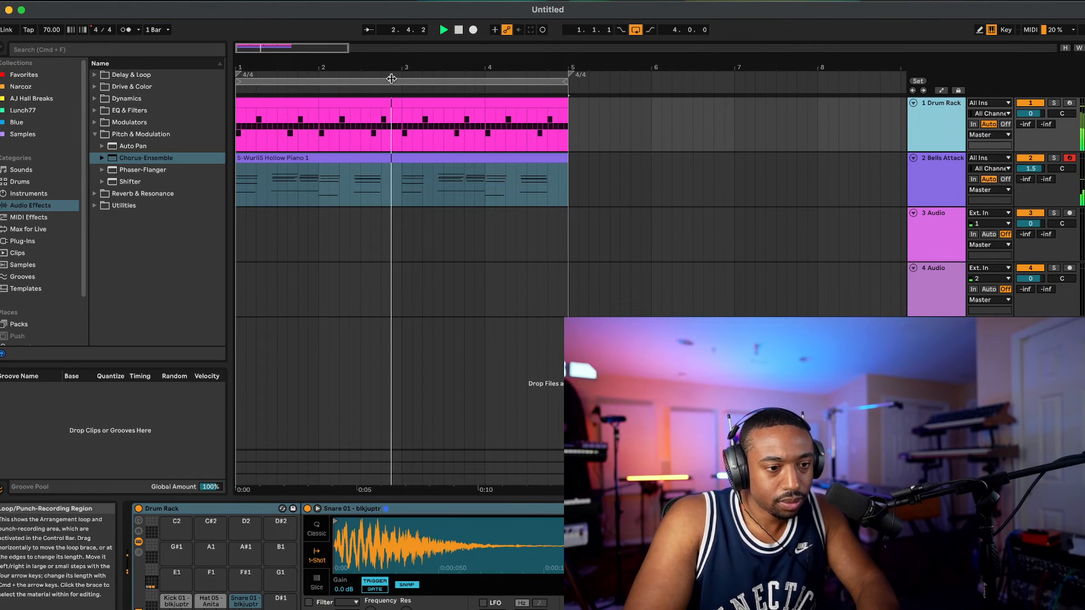
pyautogui.doubleClick(343, 113)
pyautogui.moveTo(578, 107); pyautogui.dragTo(266, 107)
pyautogui.moveTo(572, 121); pyautogui.dragTo(236, 120)
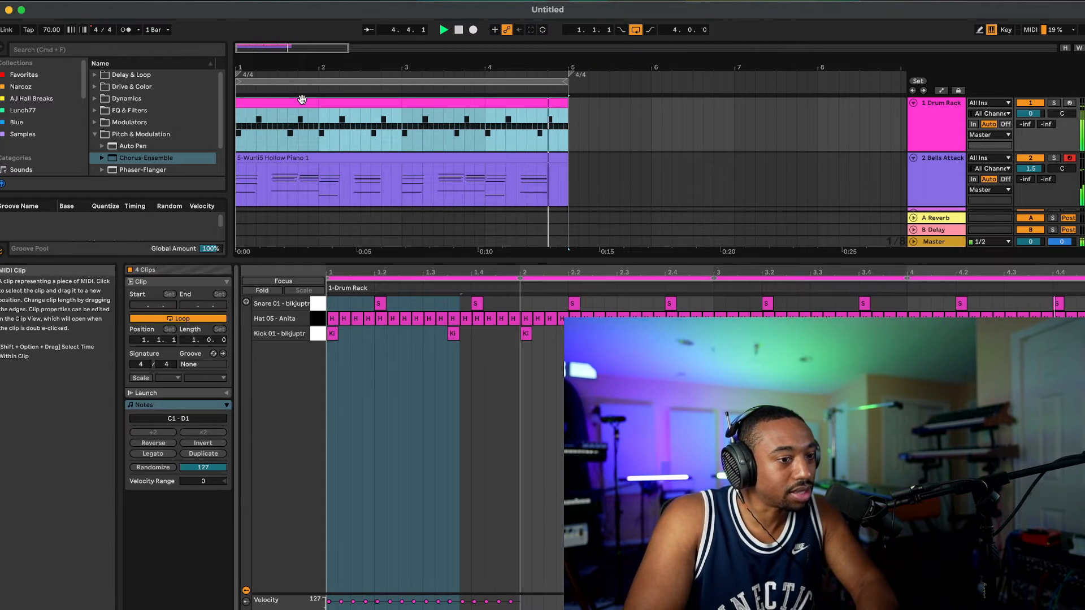
pyautogui.rightClick(302, 120)
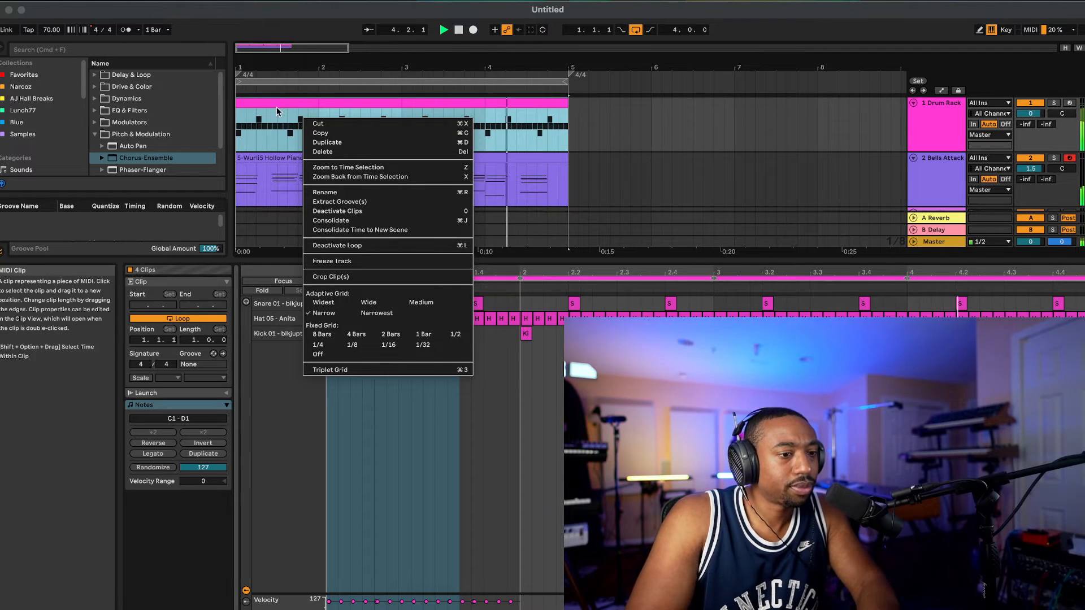
pyautogui.click(277, 116)
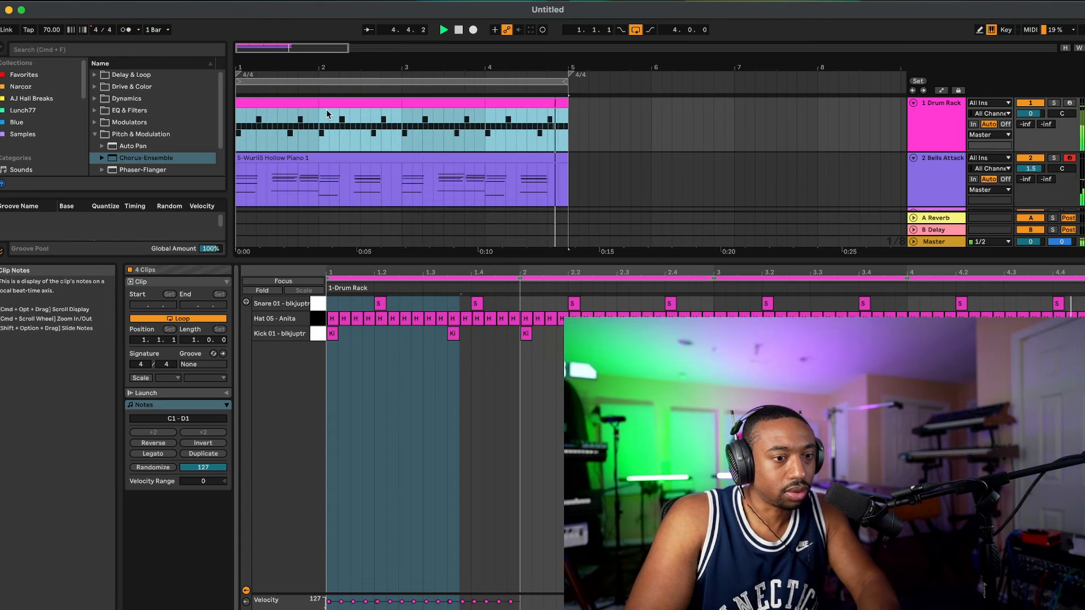
# Step: Lower the velocity of all the Hat 05 - Anita notes in the drum clips, and close the note editor
pyautogui.click(346, 325)
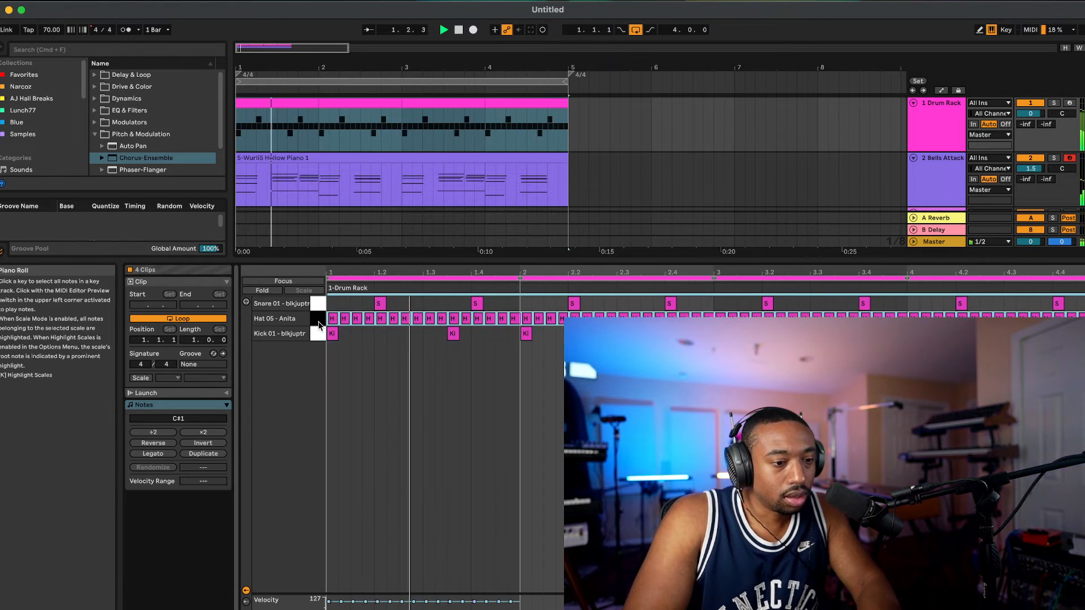
pyautogui.scroll(6, 348, 325)
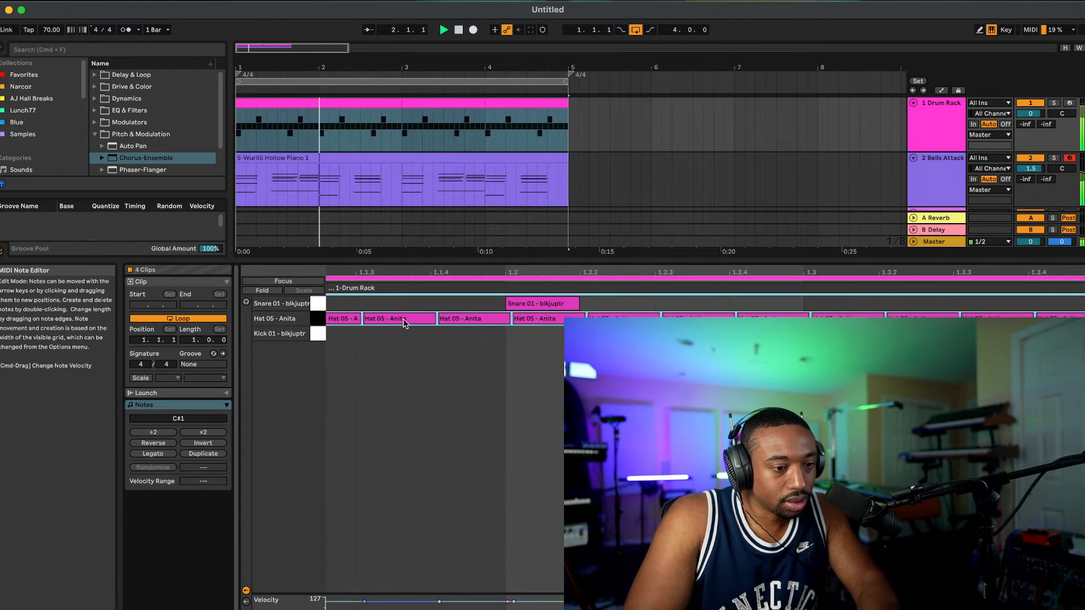
pyautogui.moveTo(380, 320); pyautogui.dragTo(389, 318)
pyautogui.scroll(-6, 388, 317)
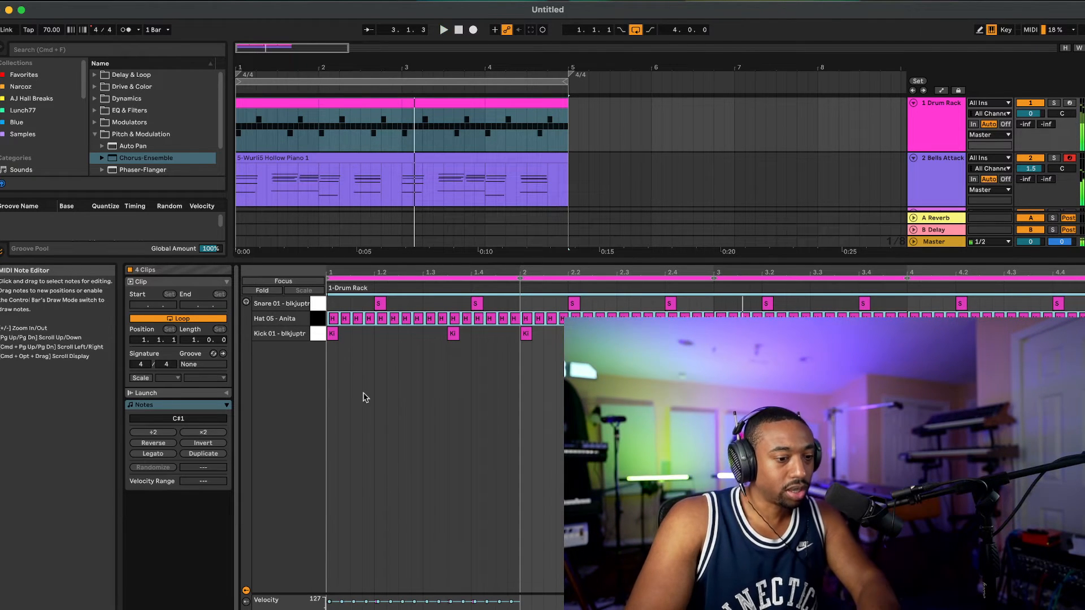
pyautogui.click(342, 608)
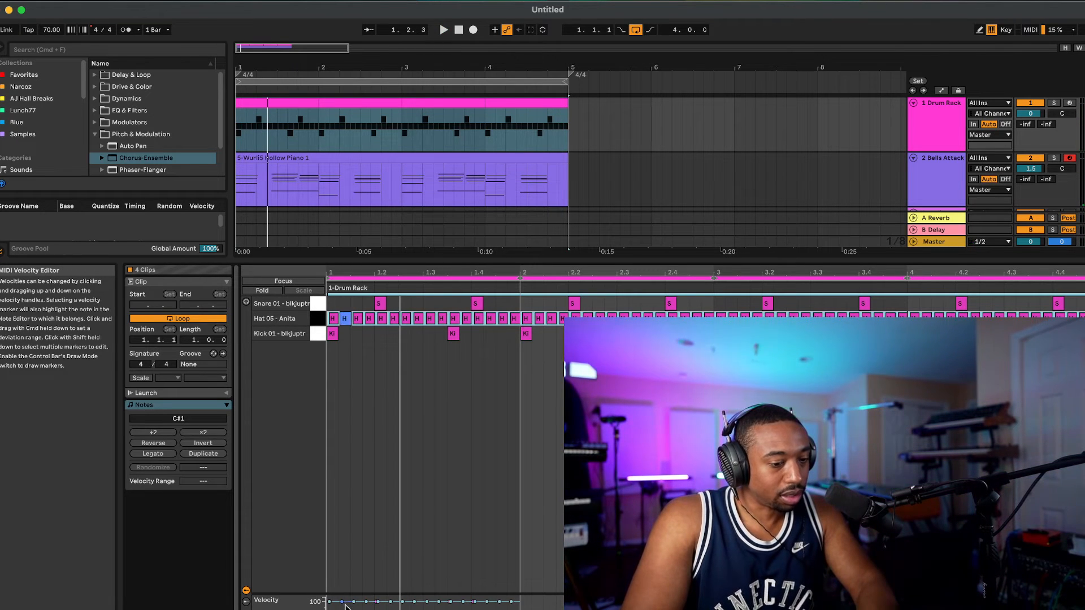
pyautogui.moveTo(346, 605); pyautogui.dragTo(355, 606)
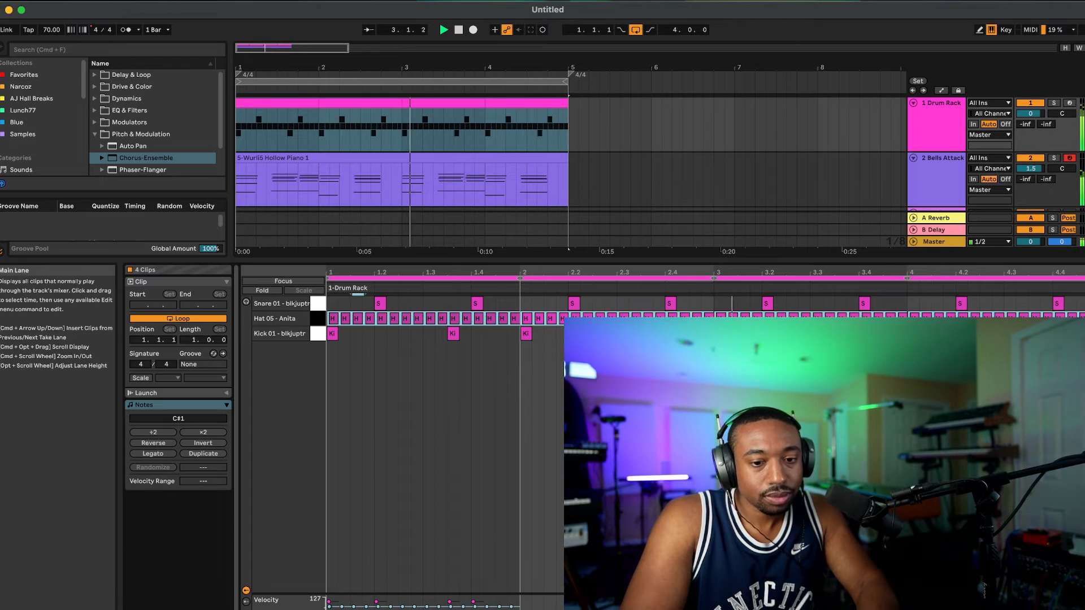
pyautogui.click(1074, 605)
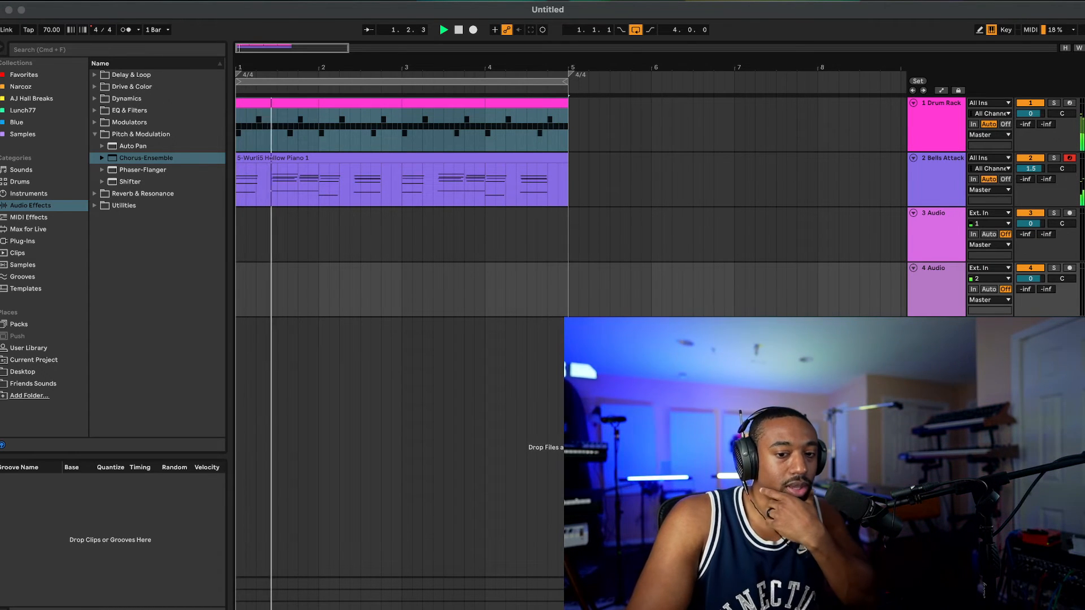
# Step: Insert a new MIDI track below the audio tracks, load the Analog instrument on it and play the loop
pyautogui.press('super+shift+t')
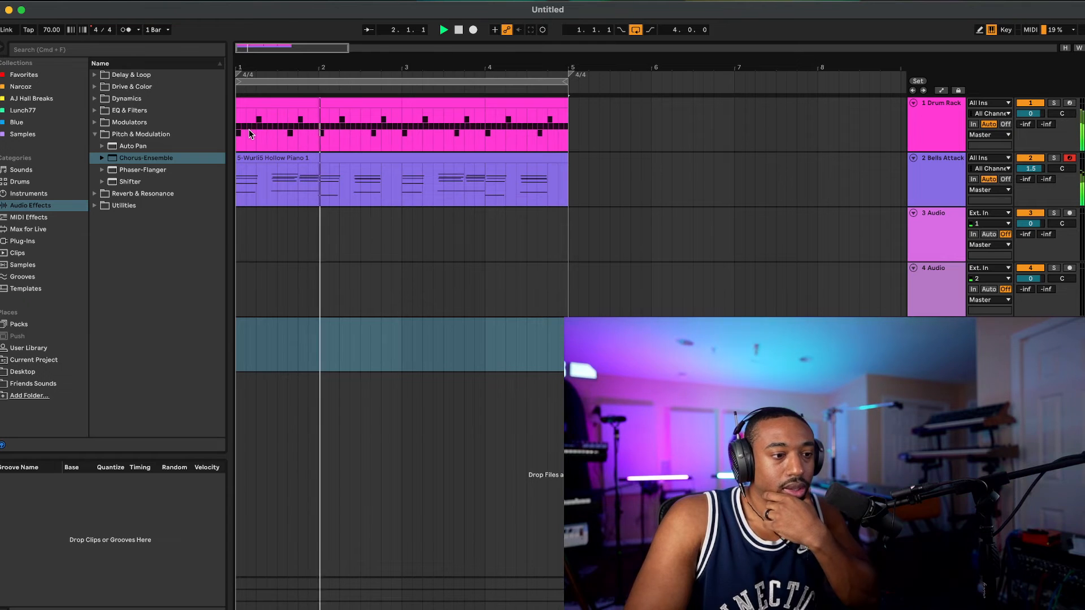
pyautogui.click(40, 194)
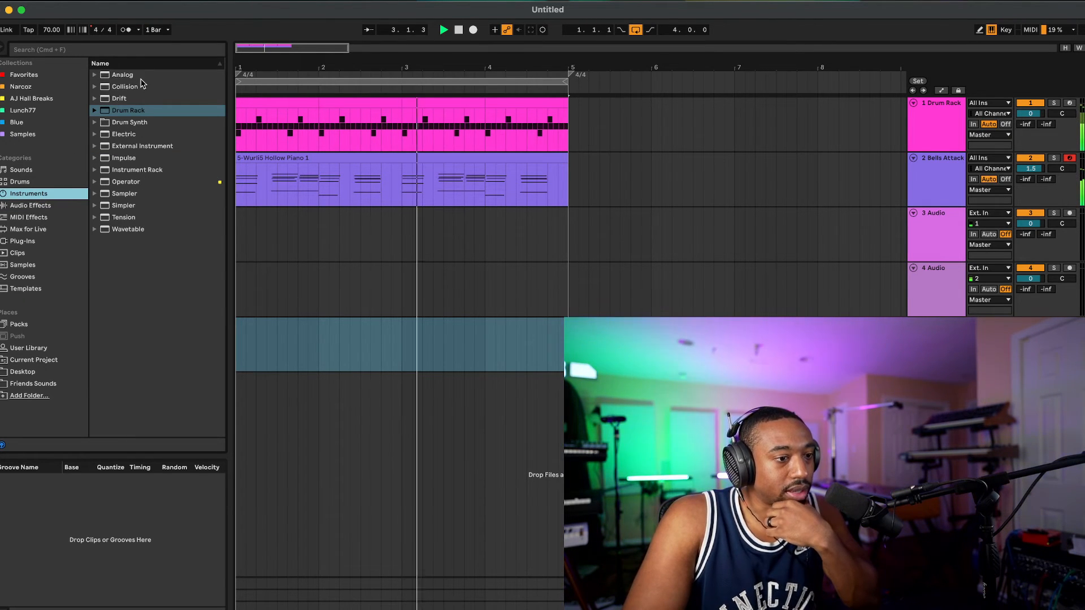
pyautogui.click(144, 75)
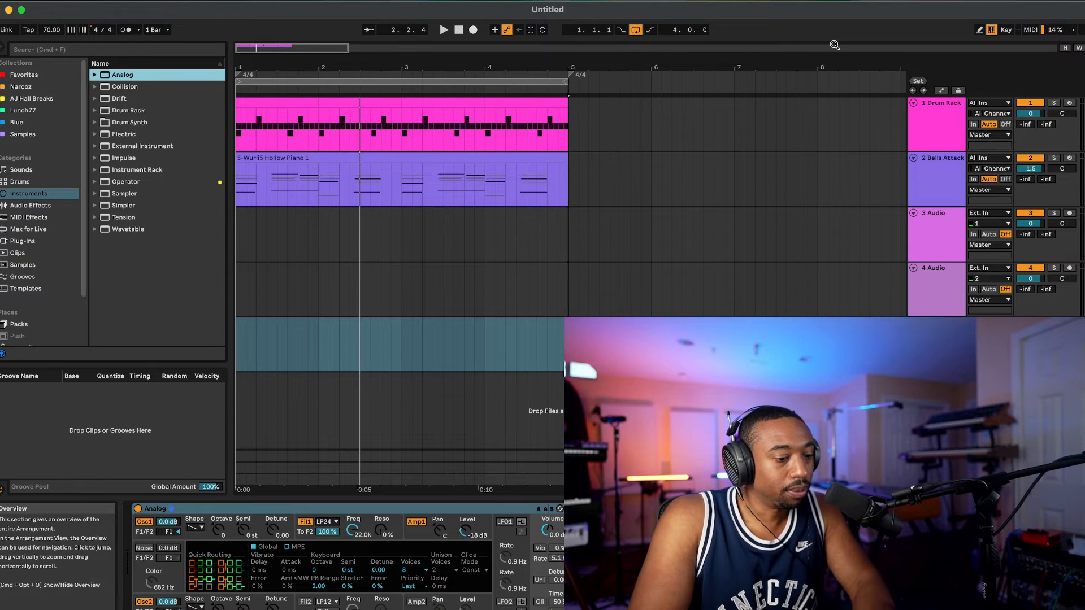
pyautogui.press('space')
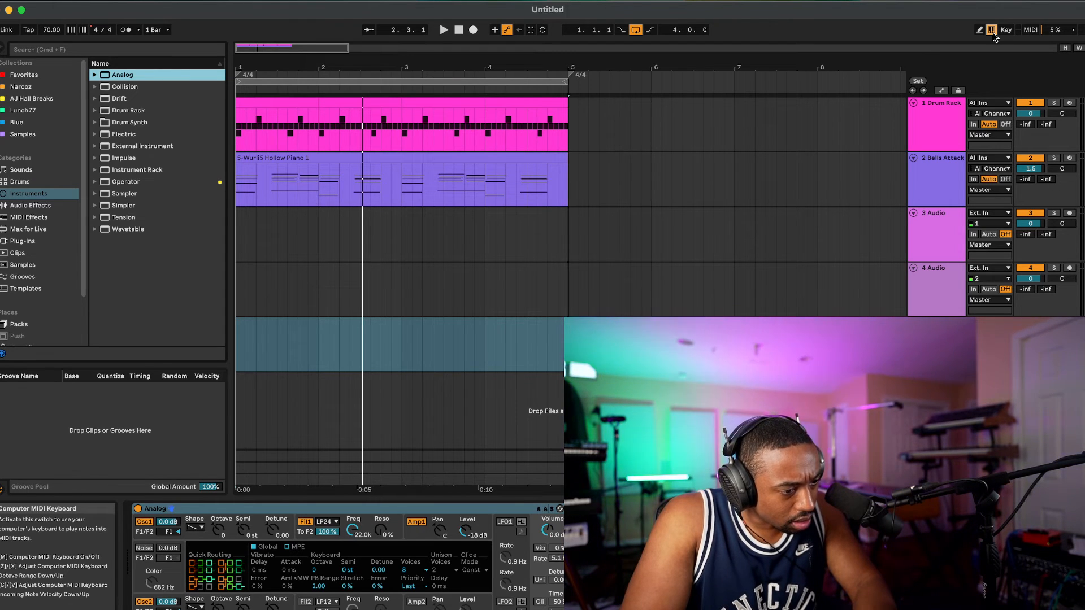
pyautogui.press('space')
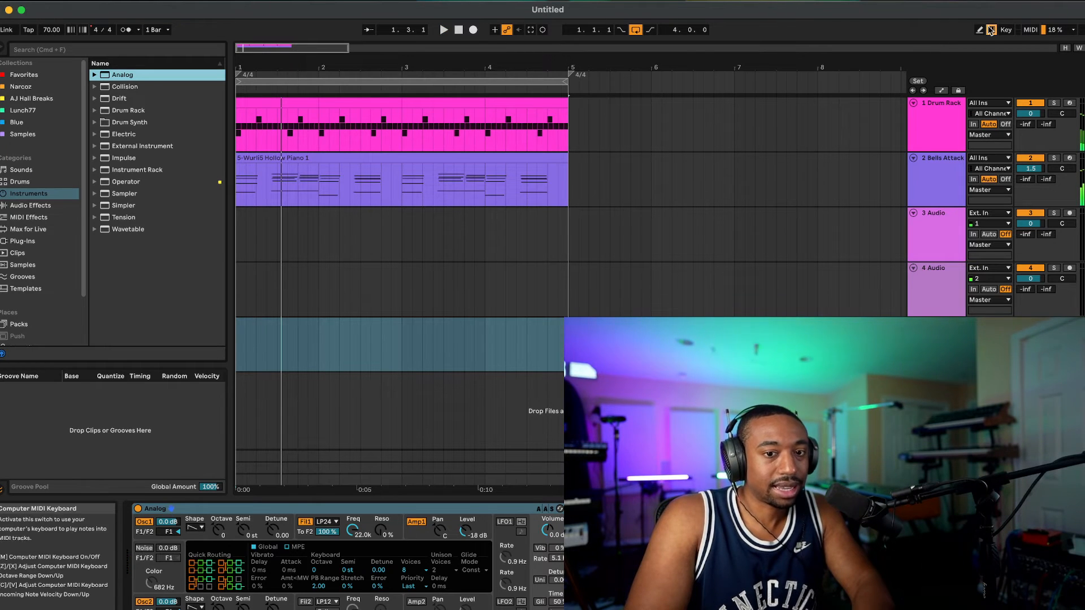
pyautogui.press('space')
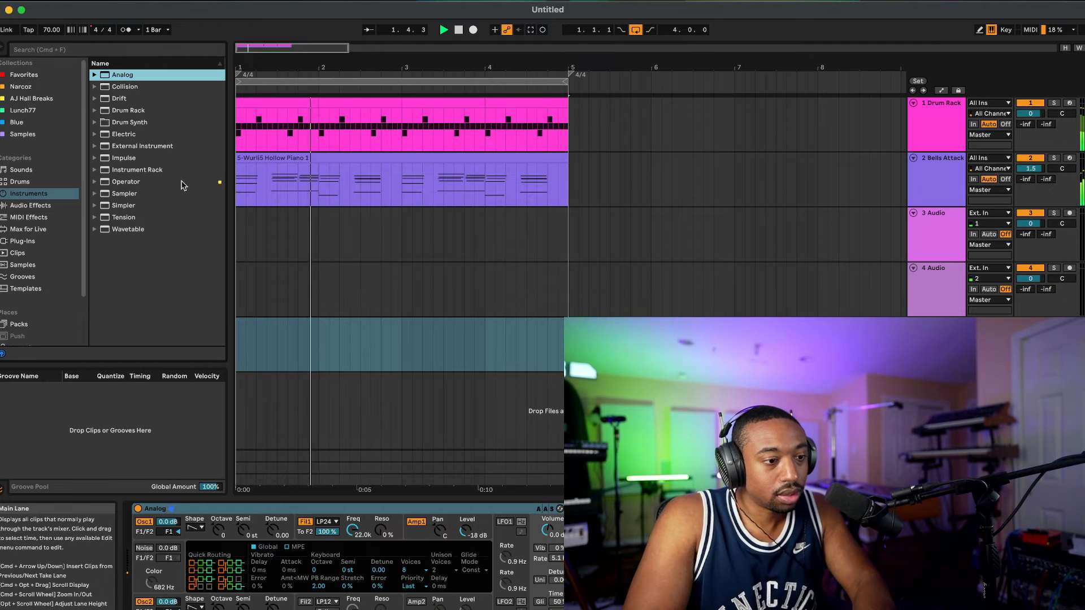
# Step: Audition Analog's bass presets over the loop, from Basic Analog Bass onward, and keep Dual OSC Plastic Bass on the new track
pyautogui.click(94, 75)
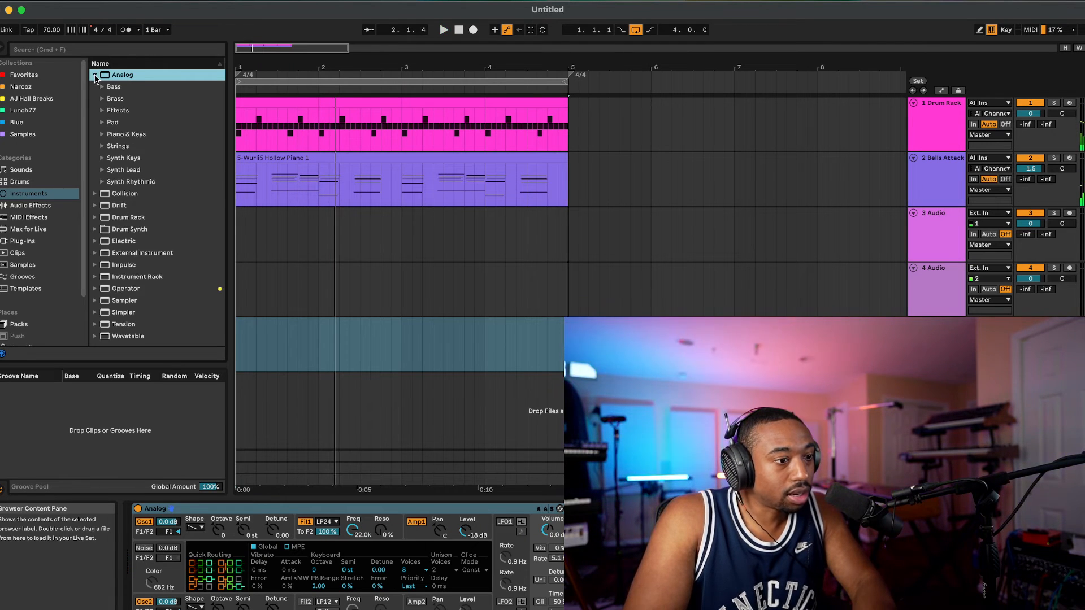
pyautogui.click(102, 87)
pyautogui.doubleClick(132, 98)
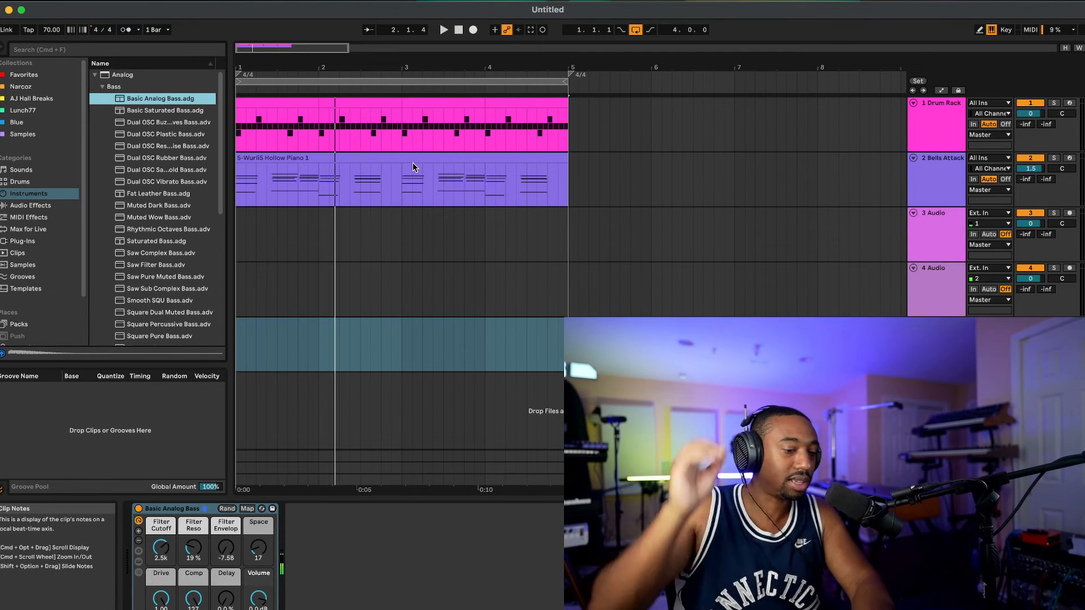
pyautogui.press('space')
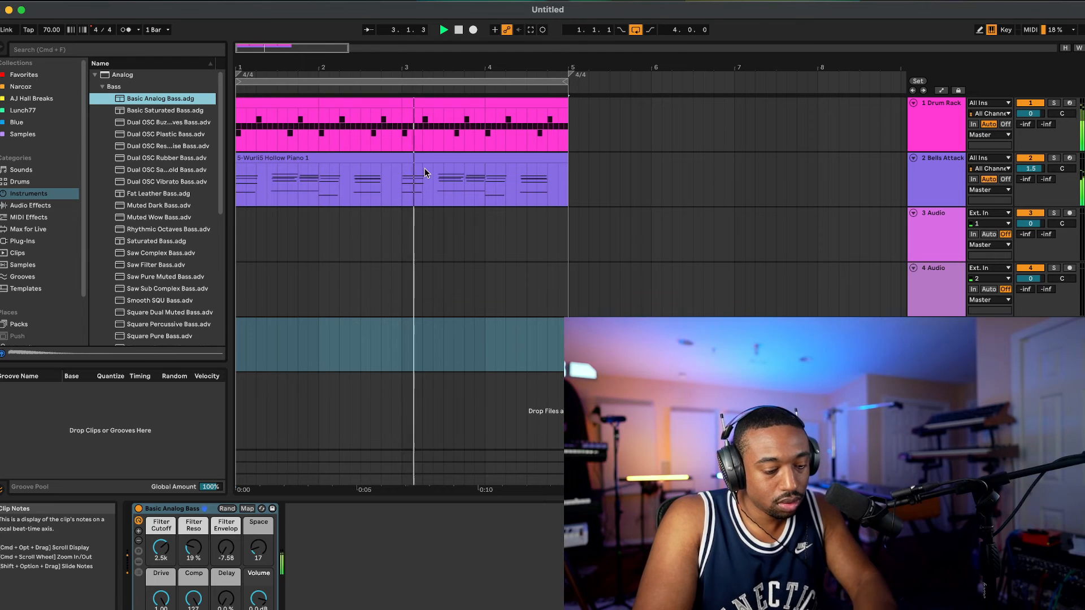
pyautogui.click(183, 114)
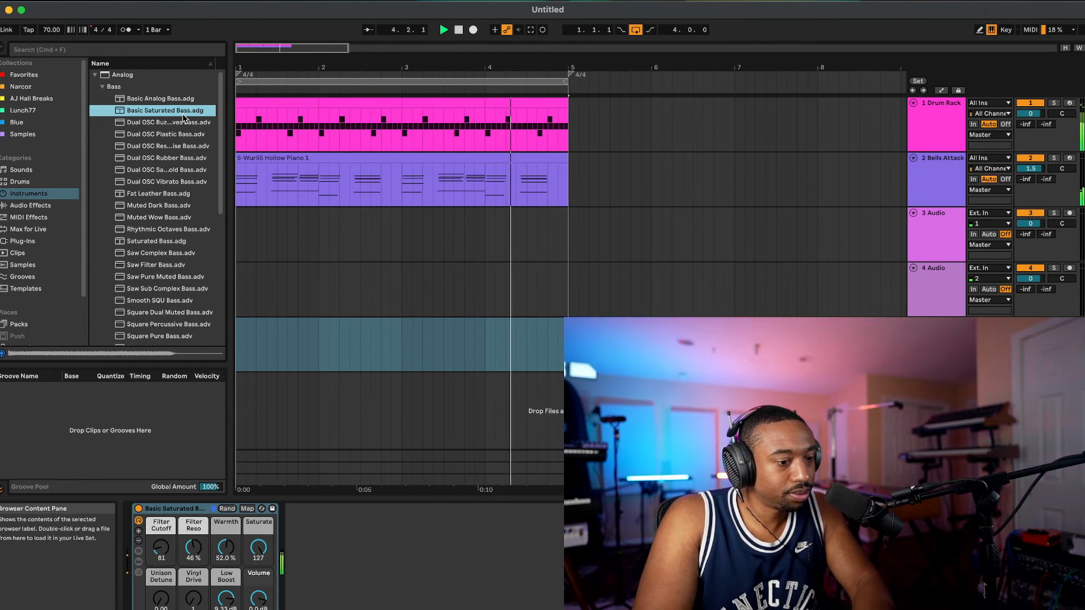
pyautogui.click(178, 124)
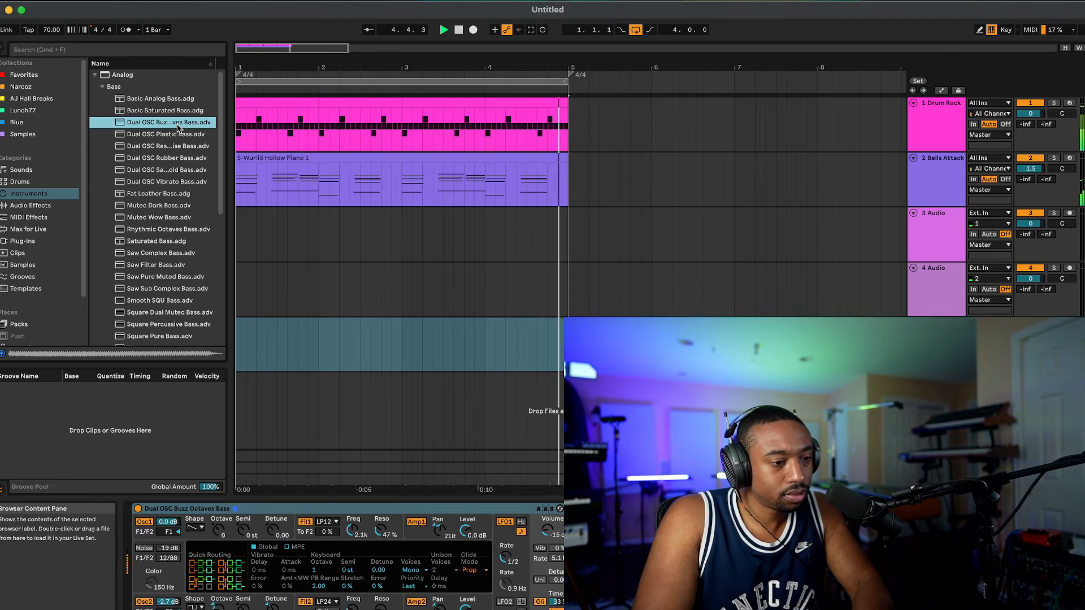
pyautogui.click(175, 135)
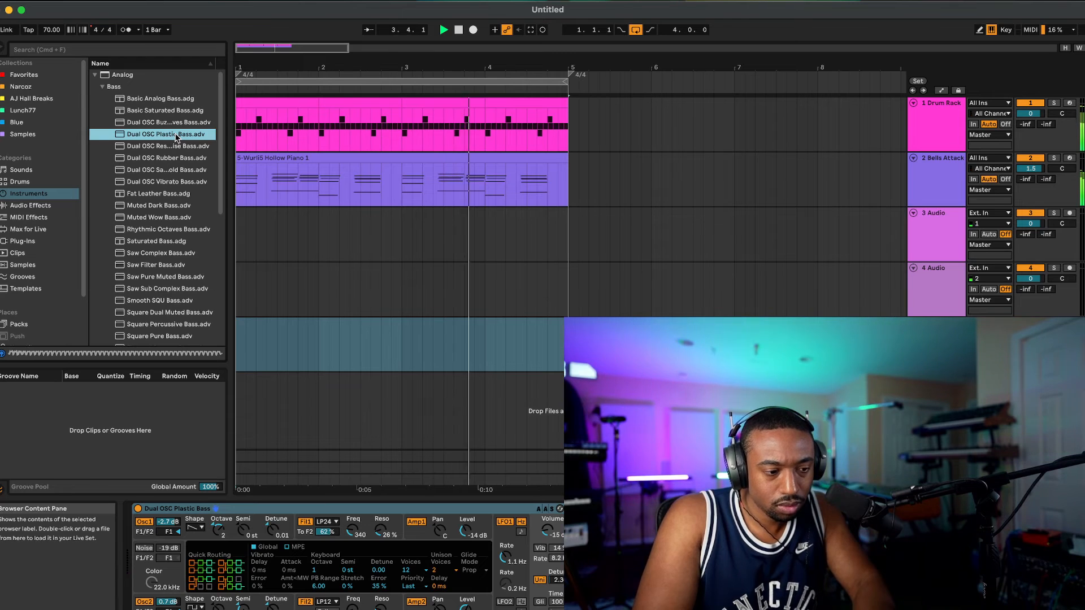
pyautogui.click(459, 30)
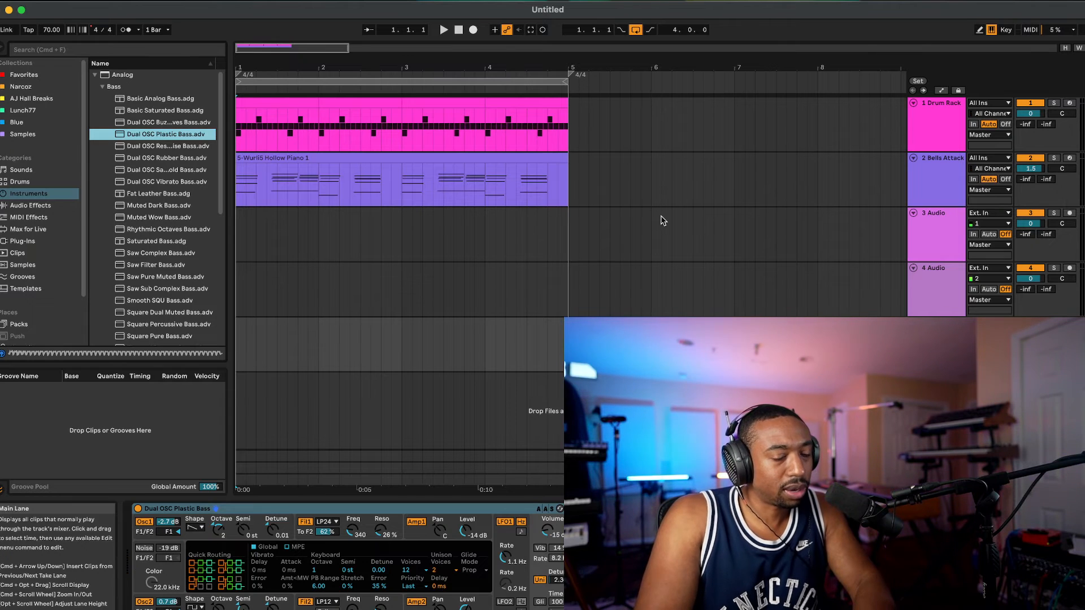
# Step: Record a four-bar bass part on the Dual OSC Plastic Bass track along with the drums and melody
pyautogui.hscroll(1, 663, 218)
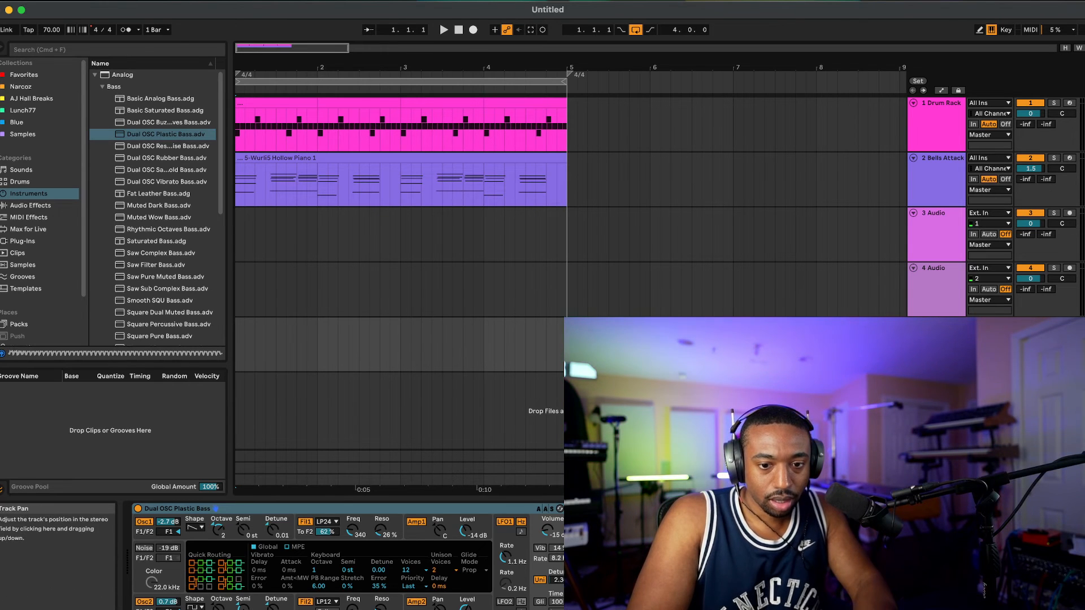
pyautogui.click(473, 31)
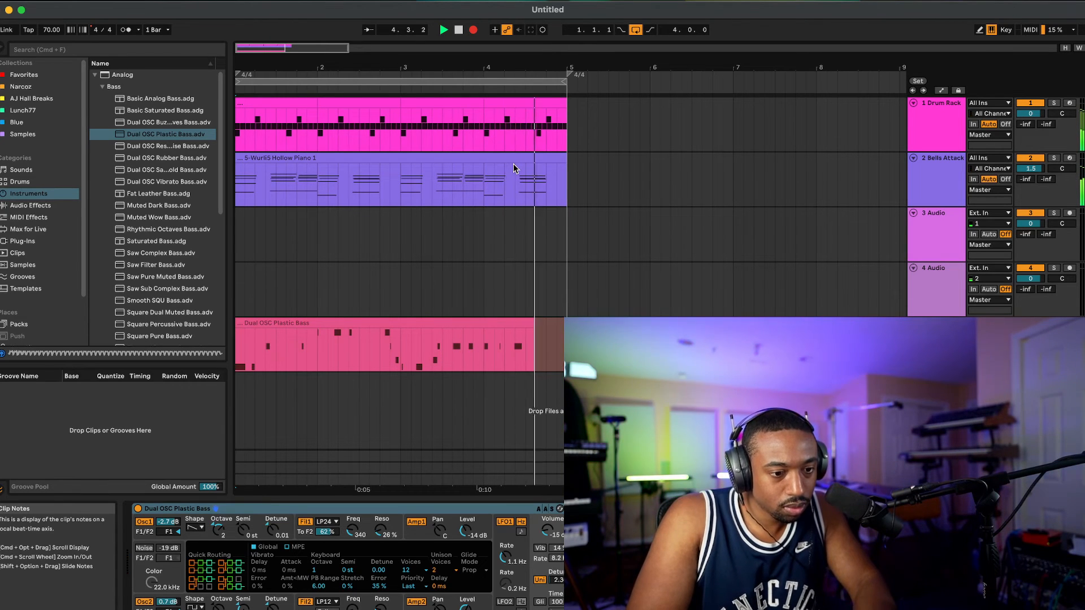
pyautogui.press('space')
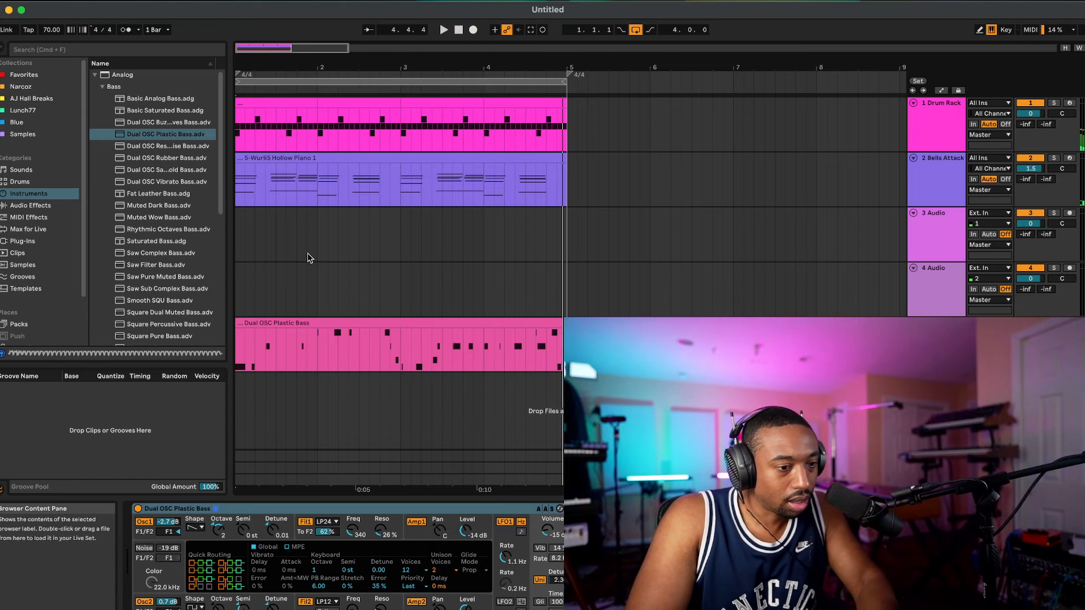
# Step: Open the recorded bass clip in the note editor and lengthen all of its notes slightly
pyautogui.press('space')
pyautogui.doubleClick(297, 325)
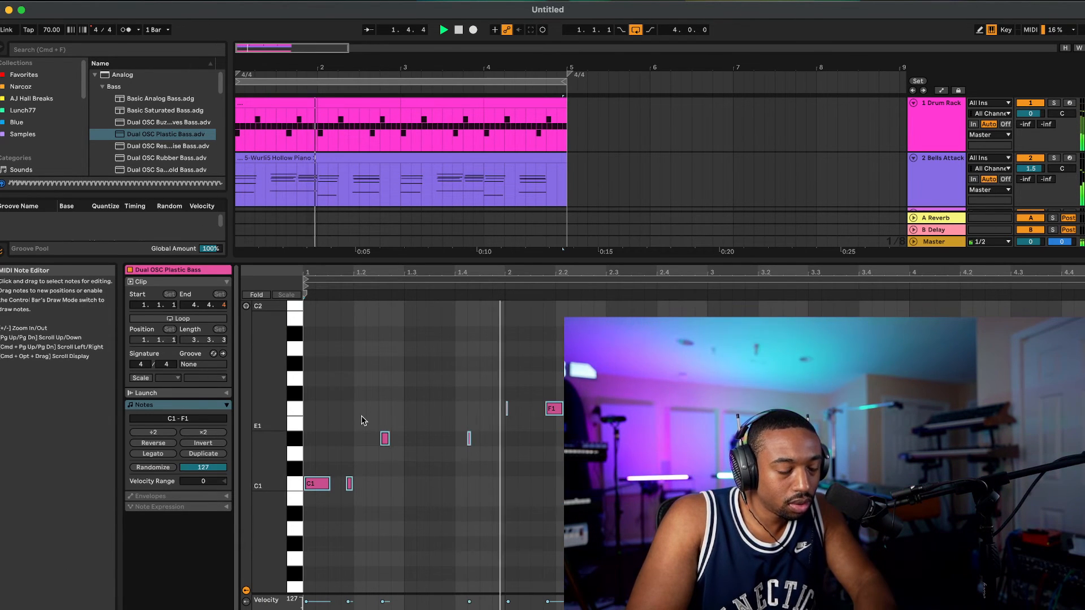
pyautogui.press('space')
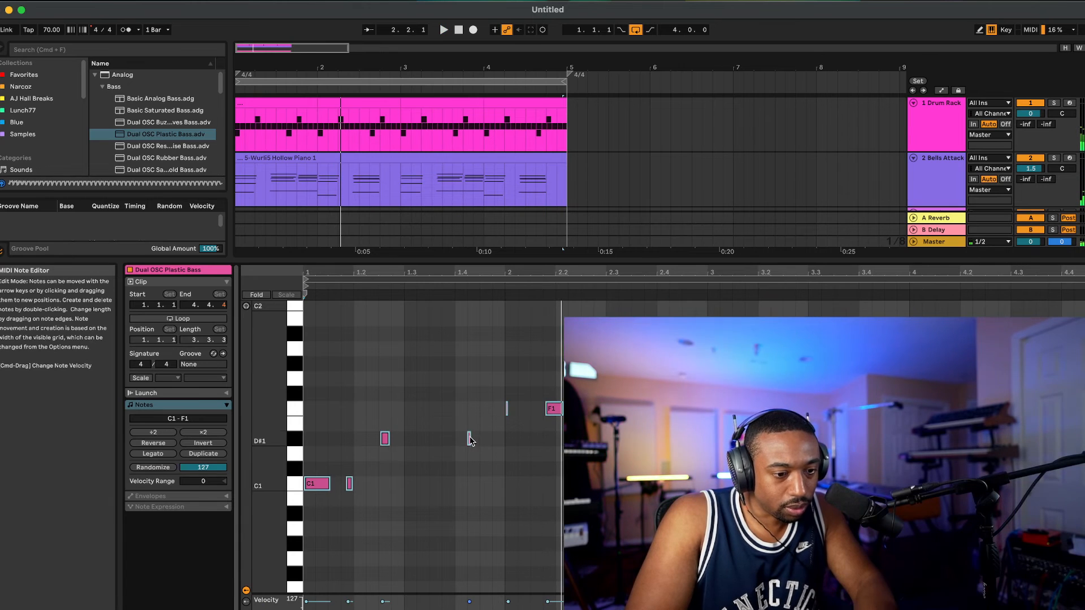
pyautogui.moveTo(470, 439); pyautogui.dragTo(477, 444)
pyautogui.scroll(10, 476, 442)
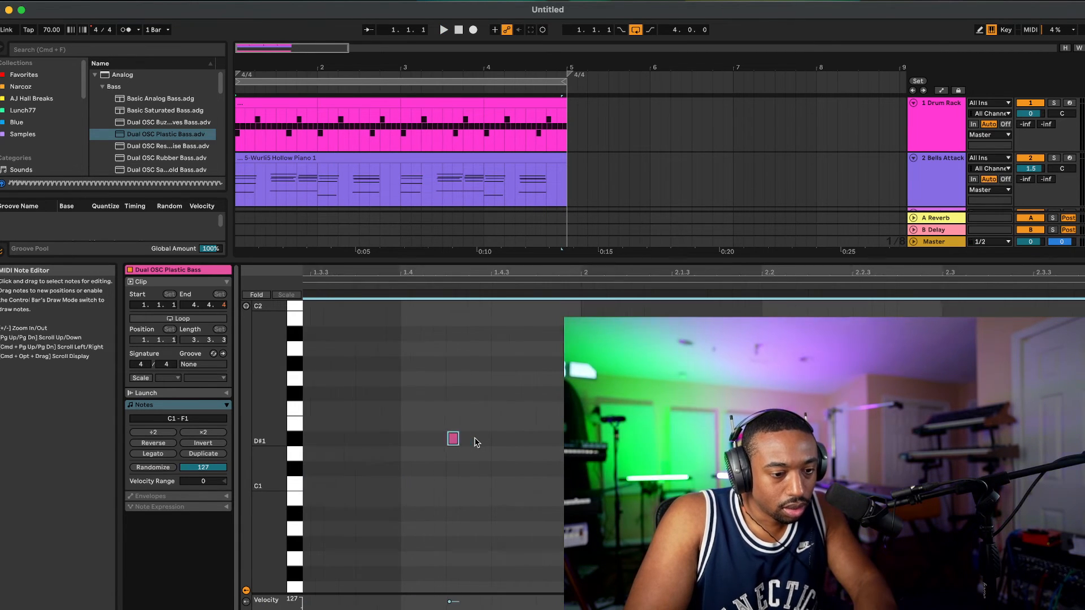
pyautogui.moveTo(440, 439); pyautogui.dragTo(491, 438)
pyautogui.scroll(-1, 491, 439)
pyautogui.scroll(-5, 491, 439)
# Step: Play the loop and lengthen the D#1 note at the end of bar 1 and the first F1 note of bar 2 further
pyautogui.press('space')
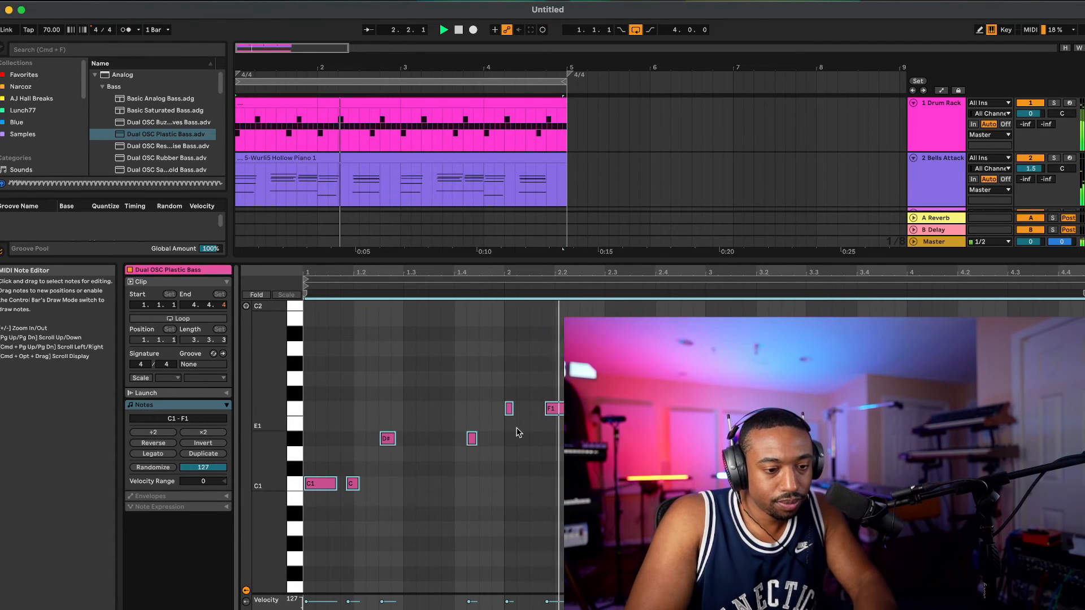
pyautogui.moveTo(520, 396); pyautogui.dragTo(486, 439)
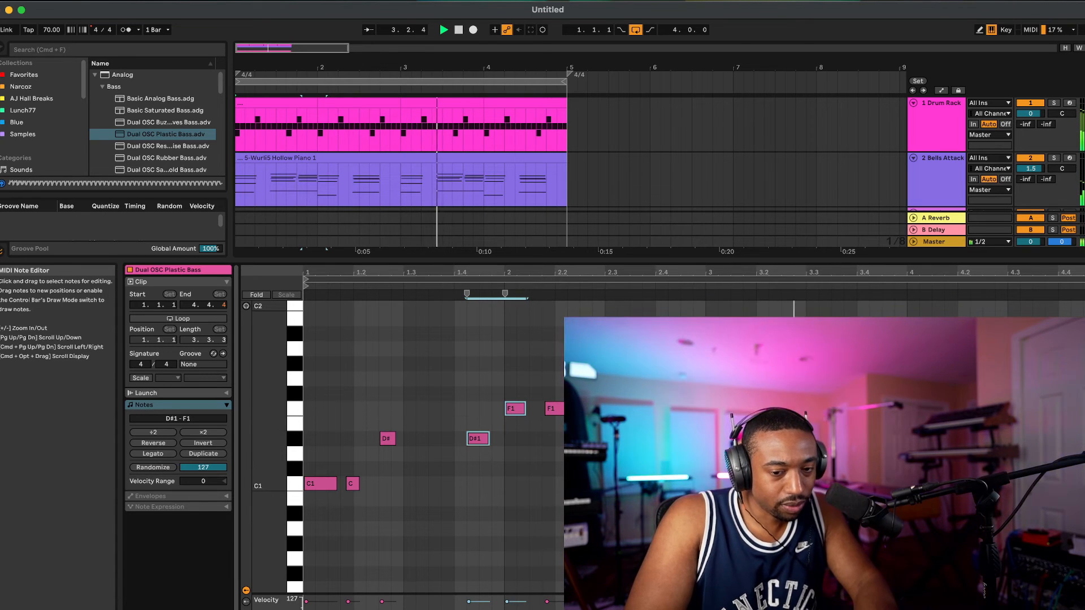
pyautogui.click(1039, 408)
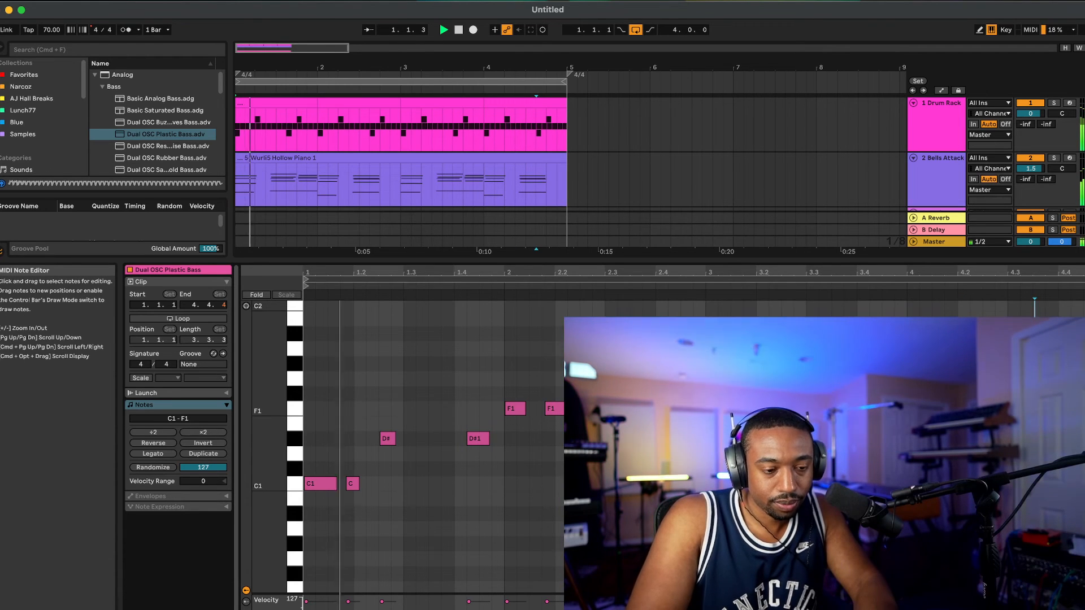
# Step: Quantize all the bass notes, nudge them slightly later, and close the note editor
pyautogui.press('super+a')
pyautogui.press('super+u')
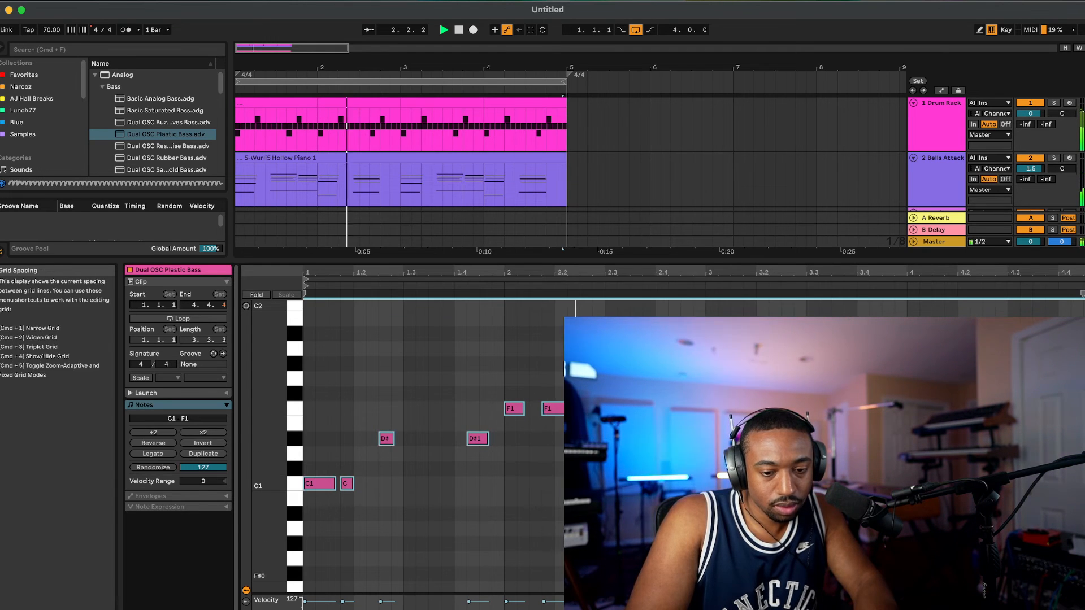
pyautogui.scroll(5, 649, 409)
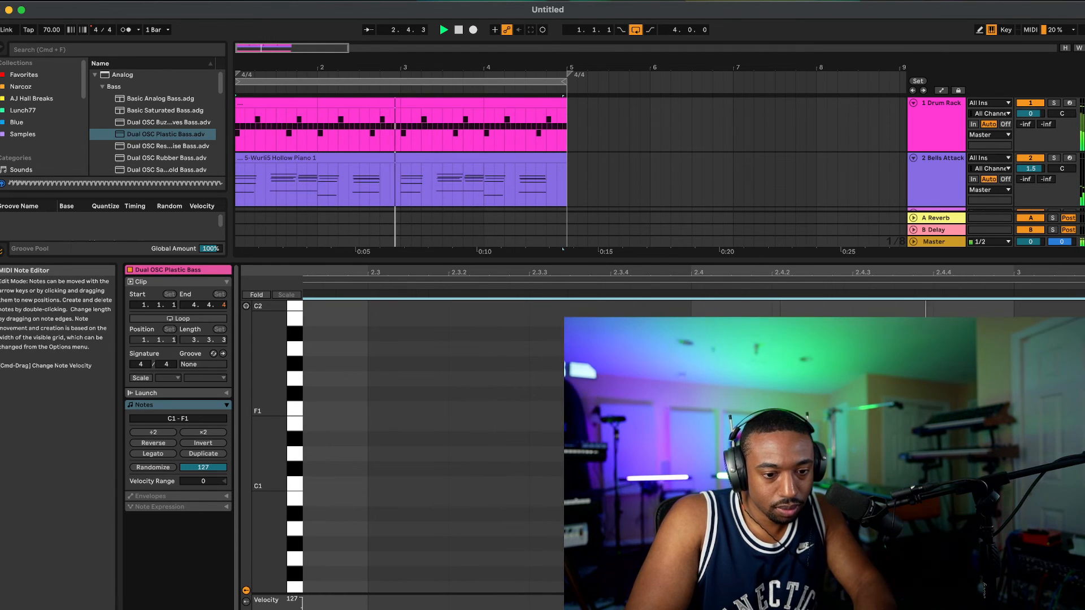
pyautogui.scroll(-5, 650, 409)
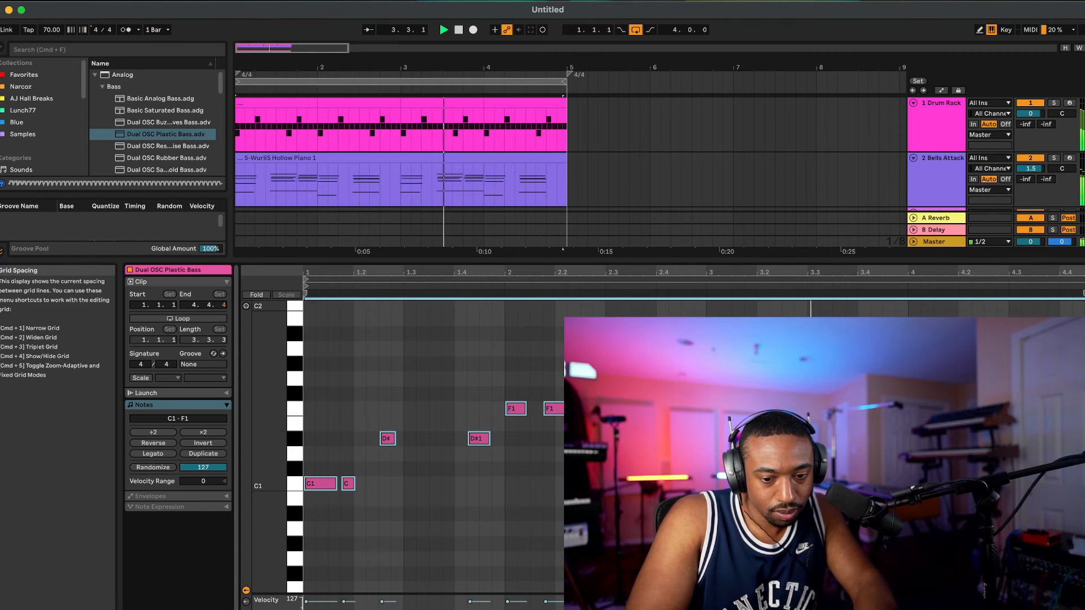
pyautogui.press('super+alt+l')
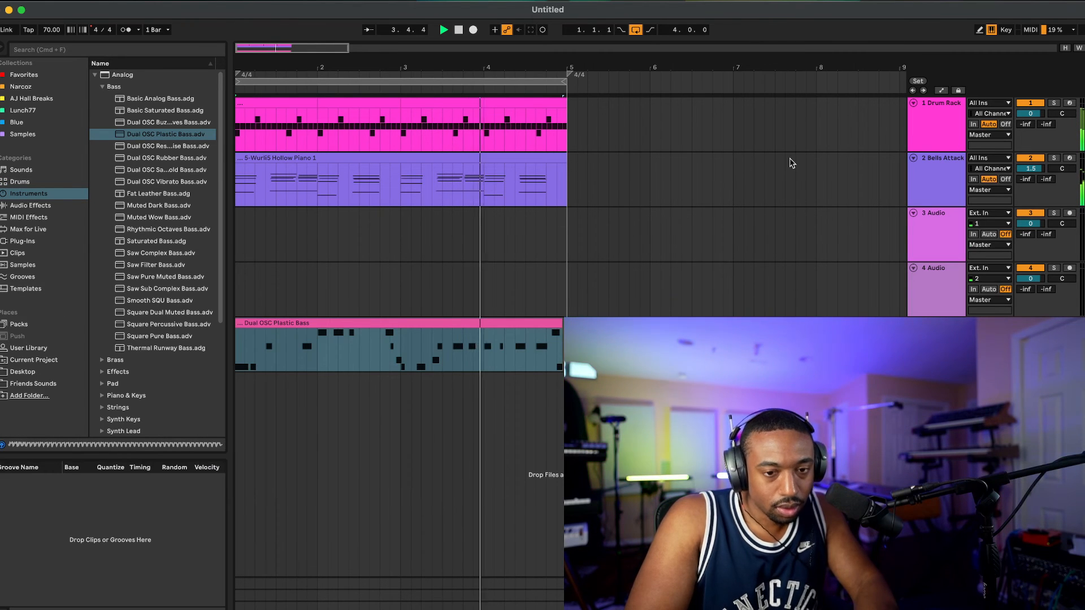
# Step: Show the Drum Rack track's devices and expand the Dynamics group of the audio effects in the browser
pyautogui.click(939, 144)
pyautogui.click(1027, 138)
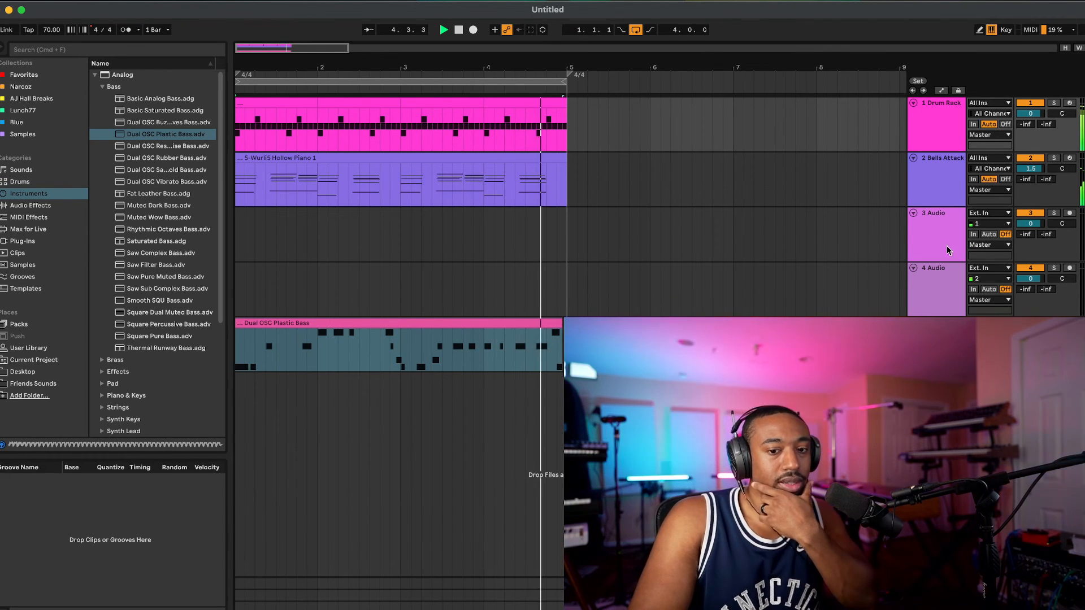
pyautogui.press('super+alt+l')
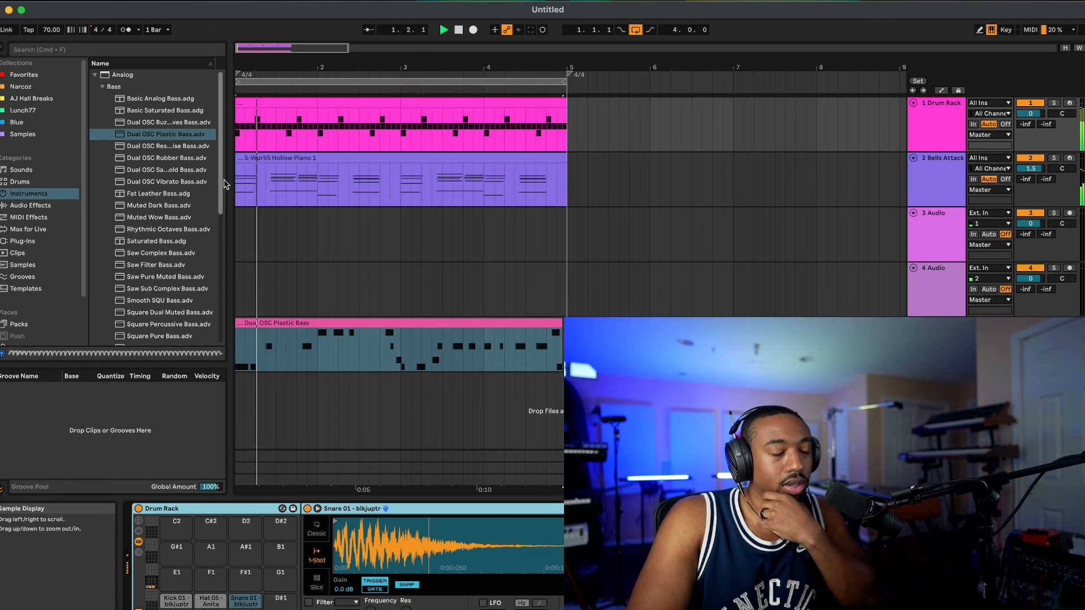
pyautogui.click(31, 205)
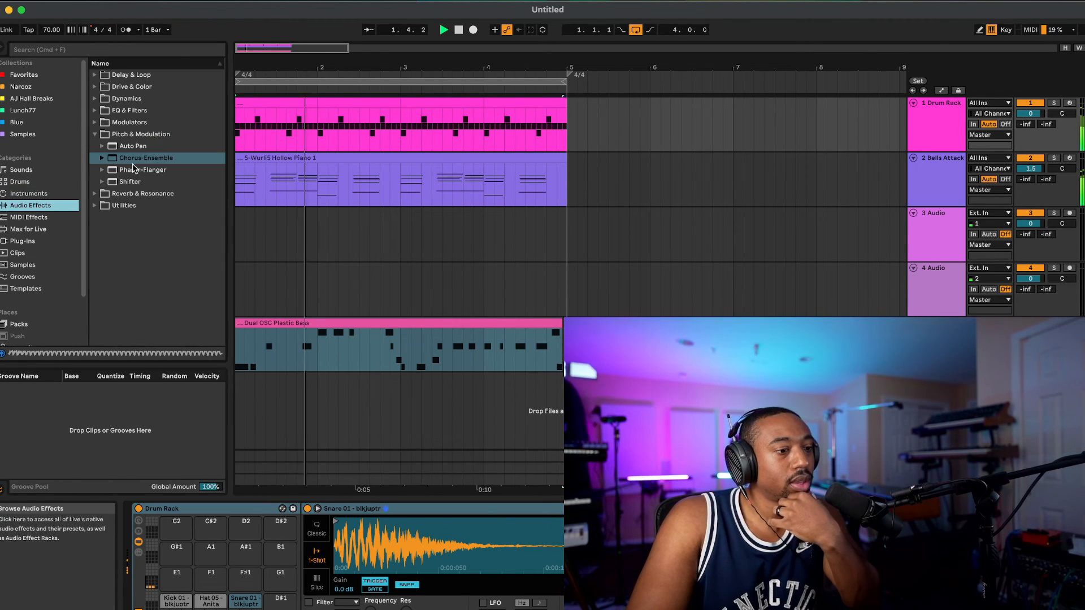
pyautogui.click(95, 135)
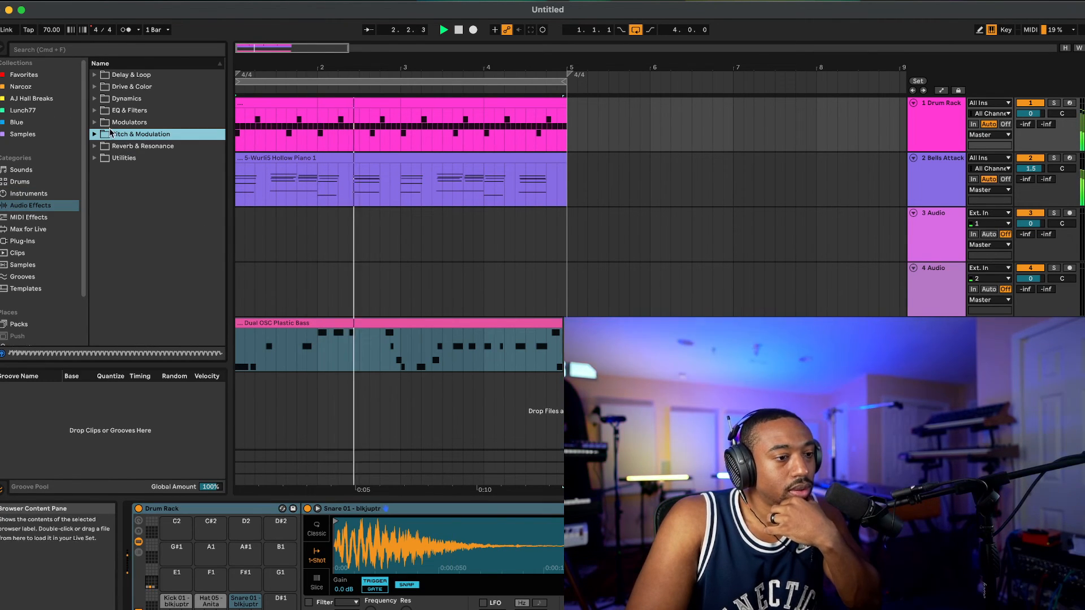
pyautogui.click(123, 100)
pyautogui.click(95, 99)
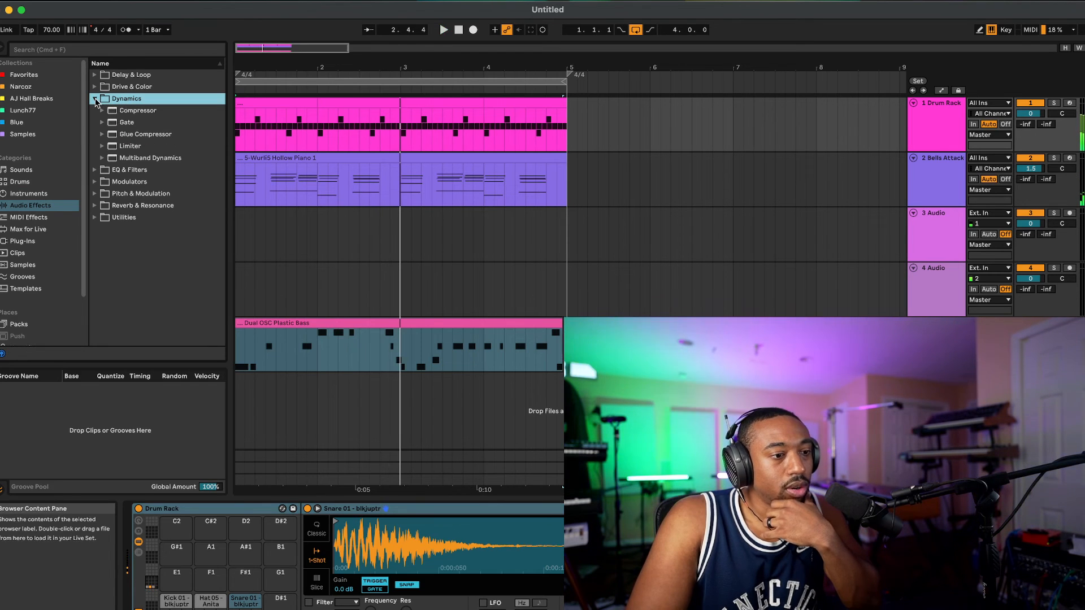
# Step: Try the Compressor on the Drum Rack track, add the Glue Compressor instead, and play the loop
pyautogui.click(129, 113)
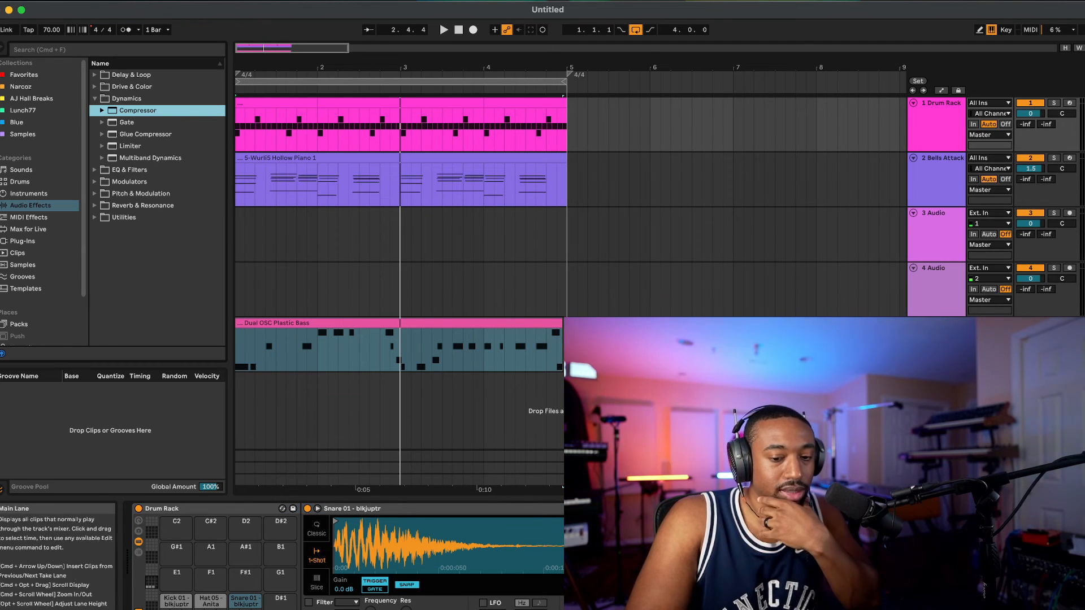
pyautogui.click(367, 508)
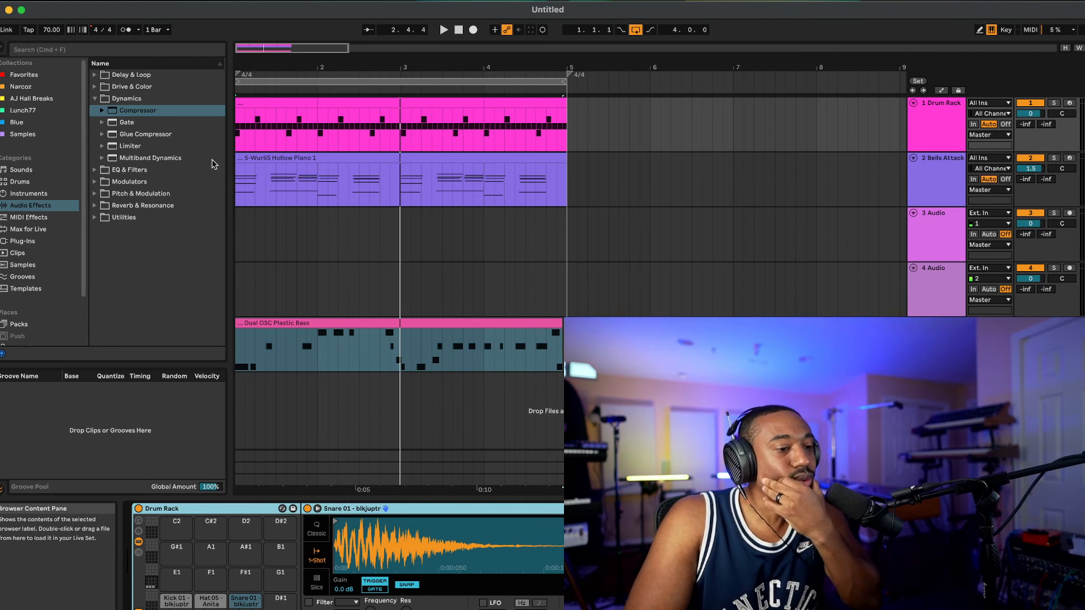
pyautogui.click(138, 134)
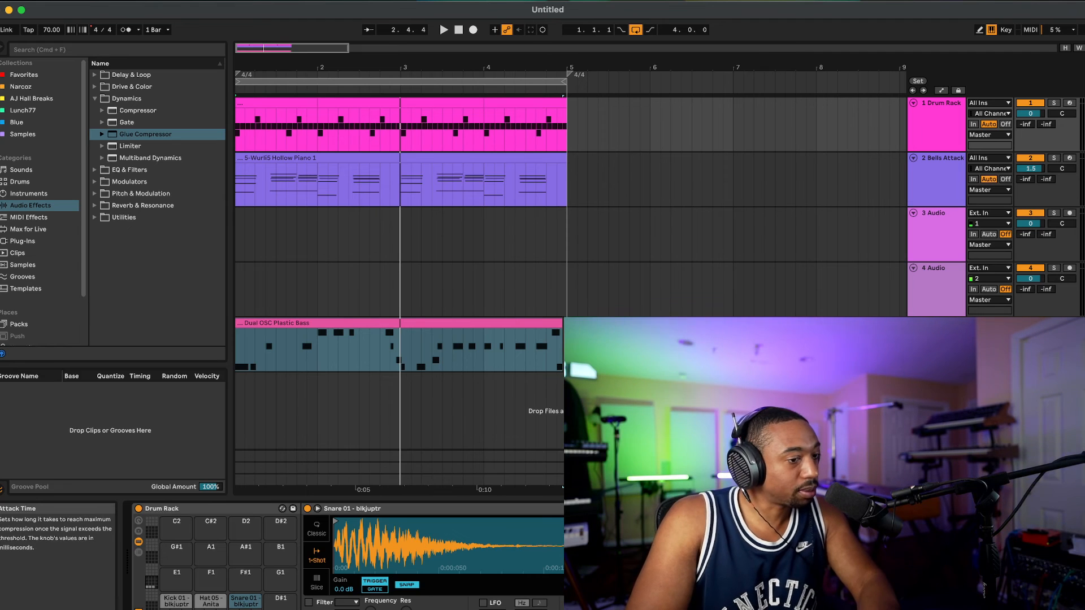
pyautogui.press('space')
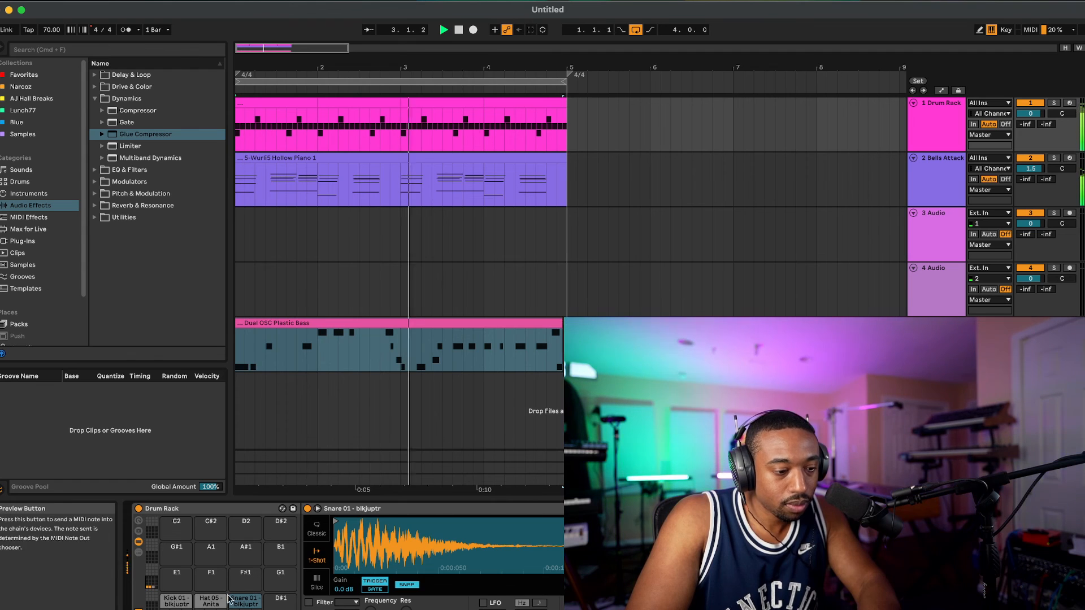
# Step: Turn on the filter of the Kick 01 sample in the Drum Rack and change its filter circuit type
pyautogui.click(211, 601)
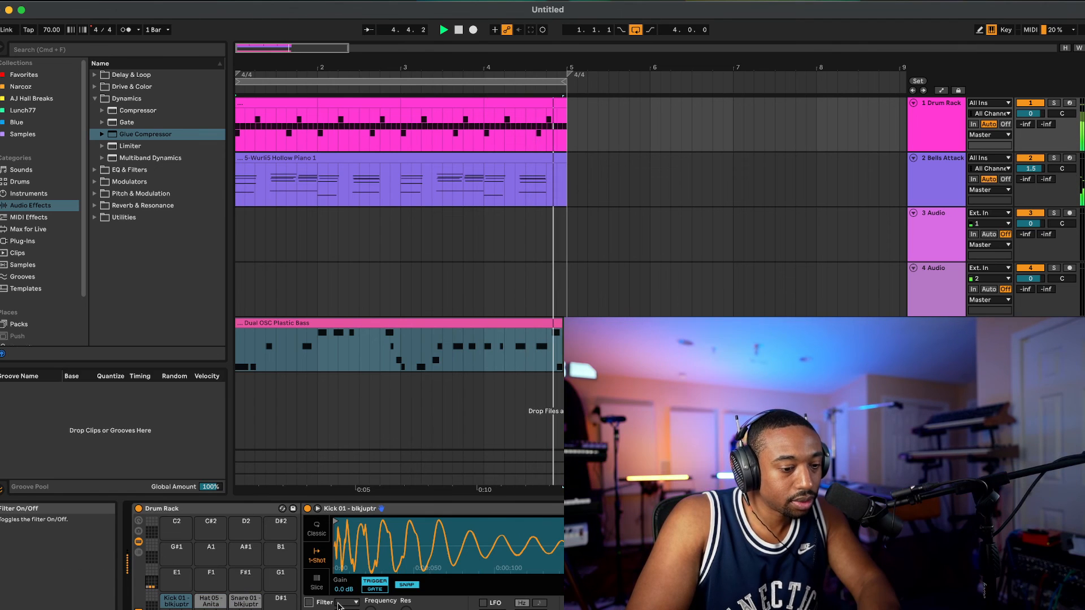
pyautogui.click(347, 603)
pyautogui.click(359, 608)
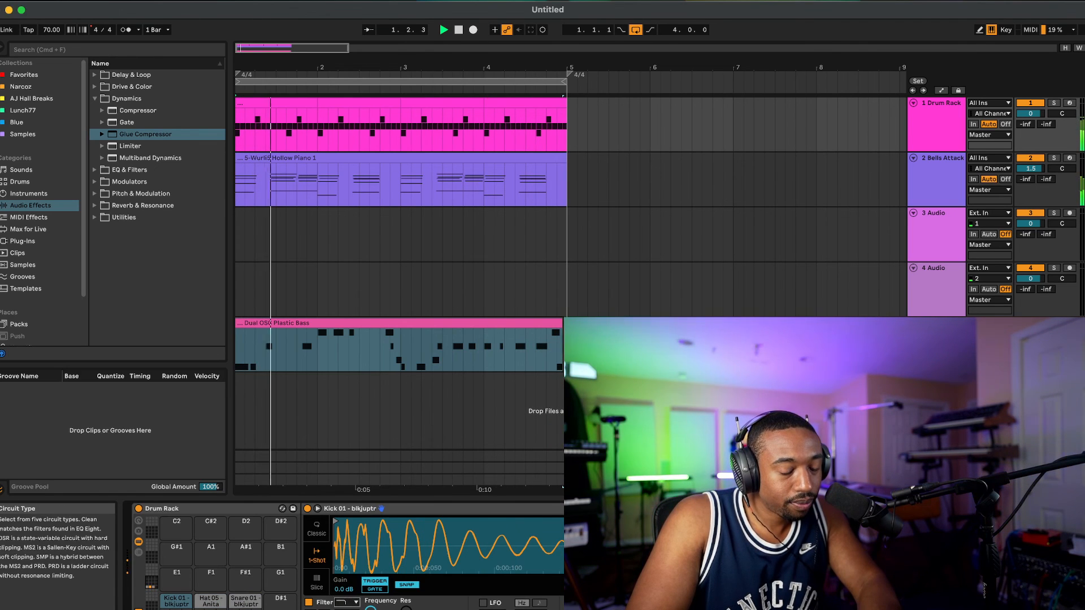
pyautogui.click(350, 609)
pyautogui.click(353, 591)
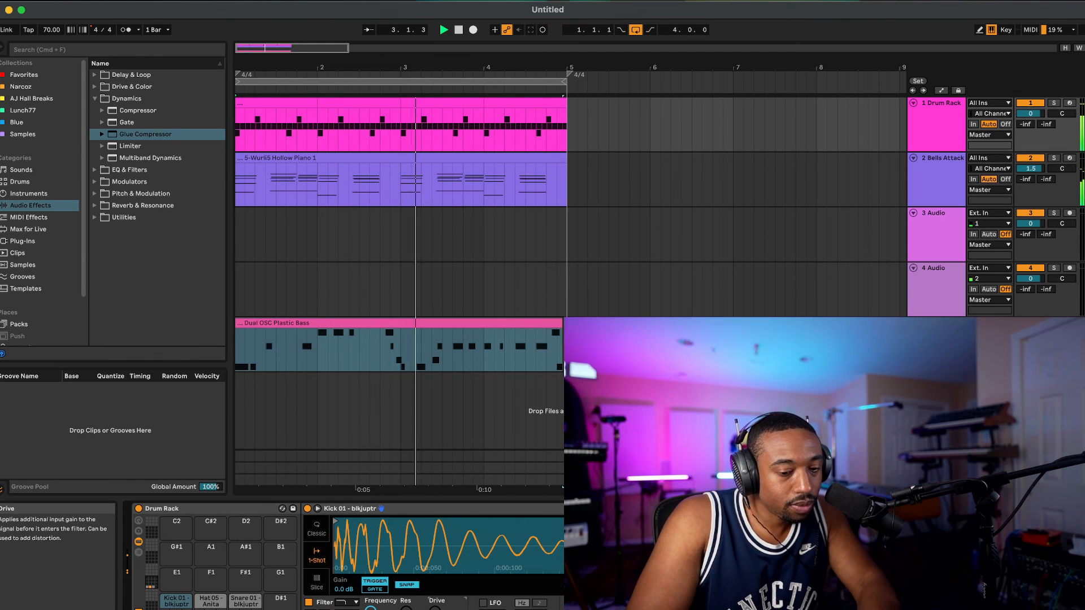
# Step: Show the Snare 01 sample's device, stop playback, and place the insert marker in the 3 Audio track within bar 3
pyautogui.click(241, 602)
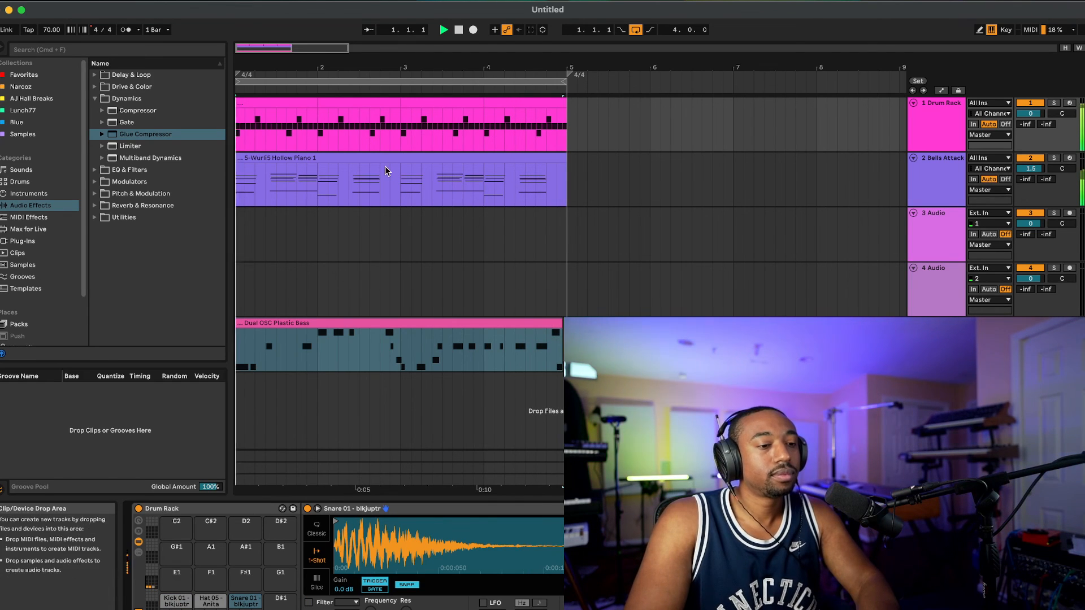
pyautogui.press('space')
pyautogui.click(454, 236)
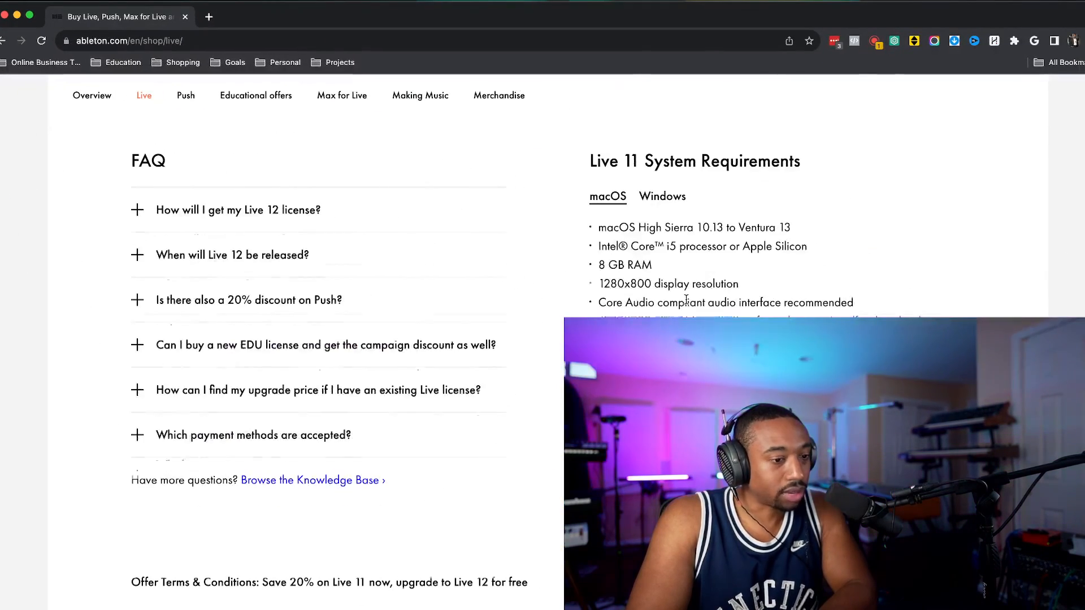
# Step: Switch to Chrome, examine the Live edition features and prices on Ableton's shop page, and close the page
pyautogui.scroll(15, 686, 299)
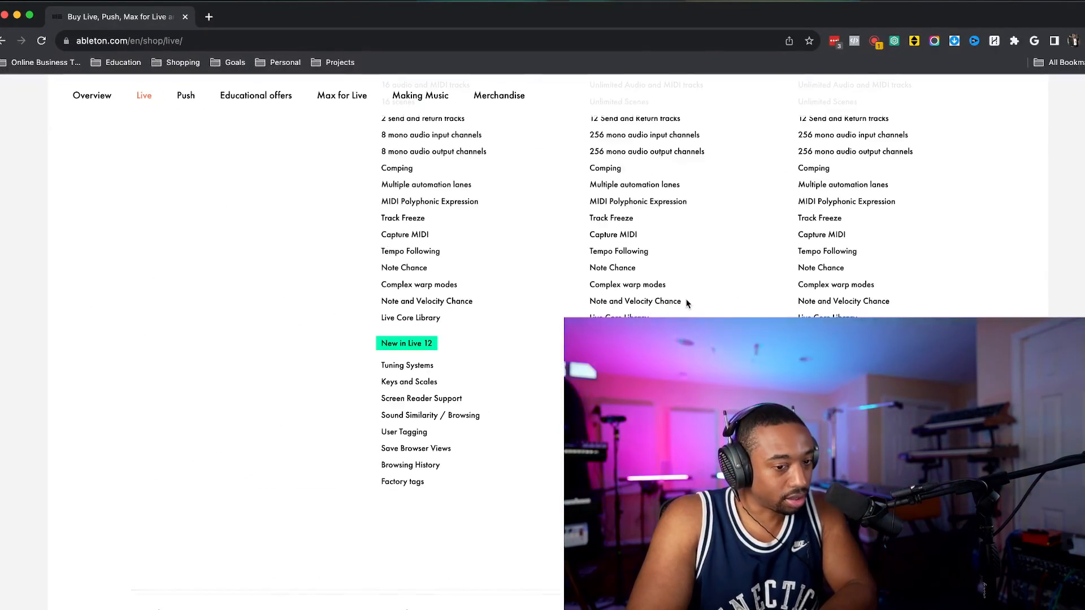
pyautogui.scroll(-2, 686, 304)
pyautogui.scroll(-3, 686, 304)
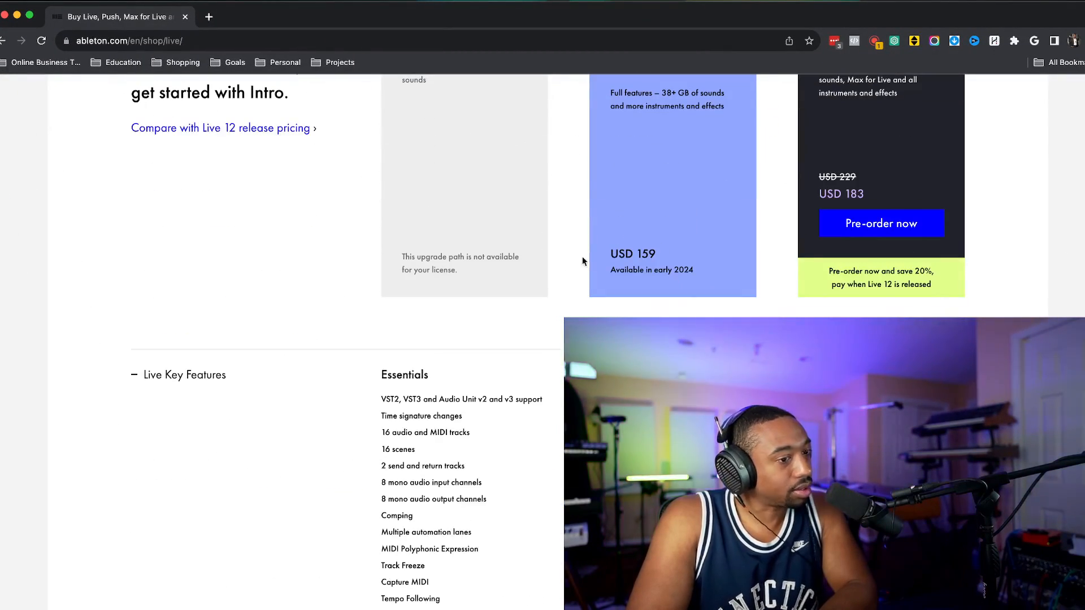
pyautogui.click(185, 18)
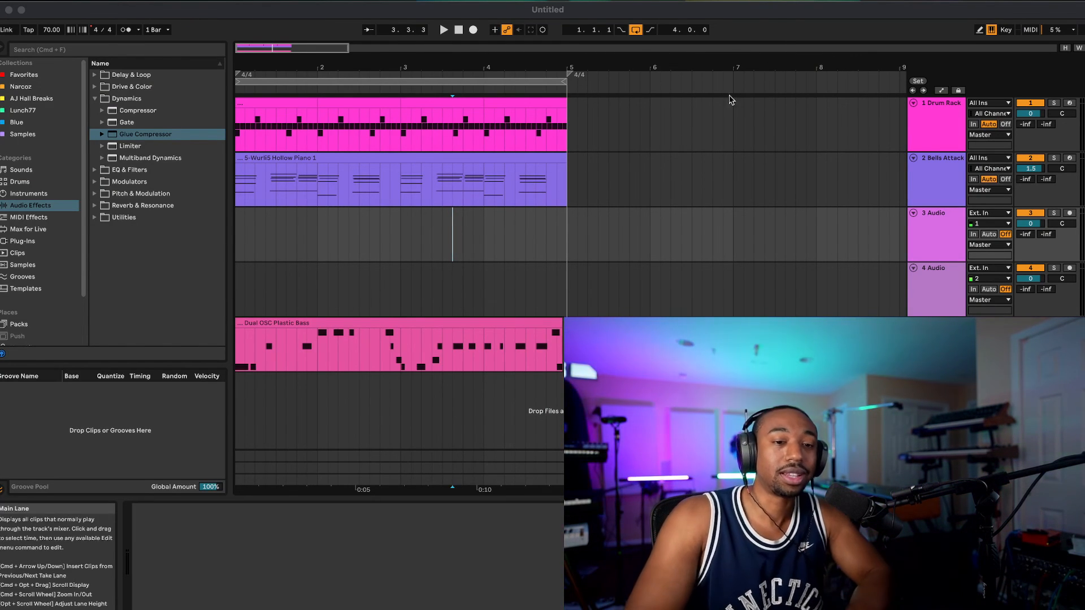
pyautogui.click(815, 0)
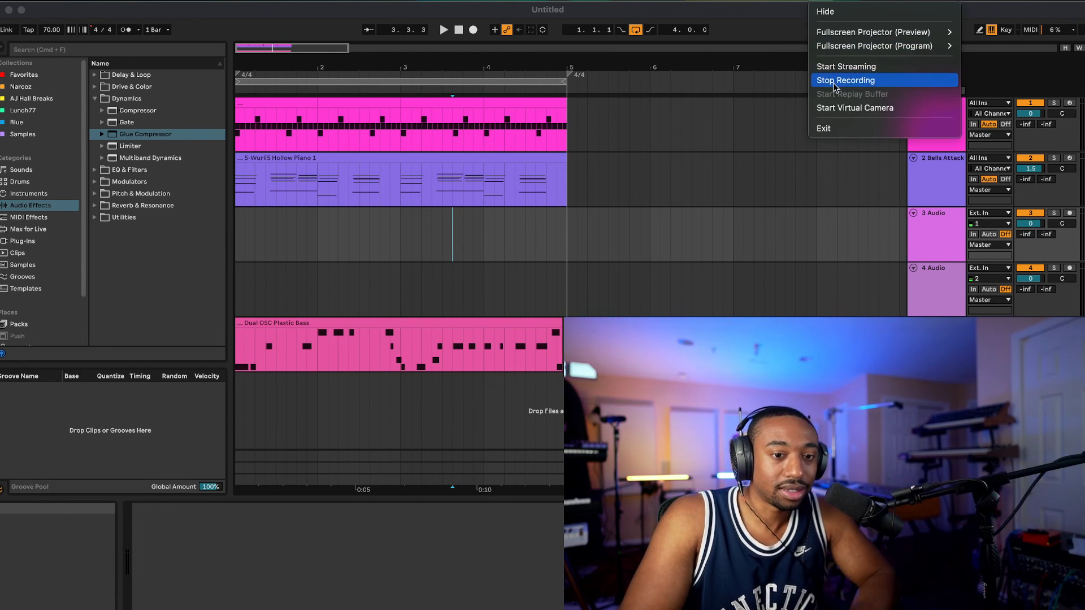